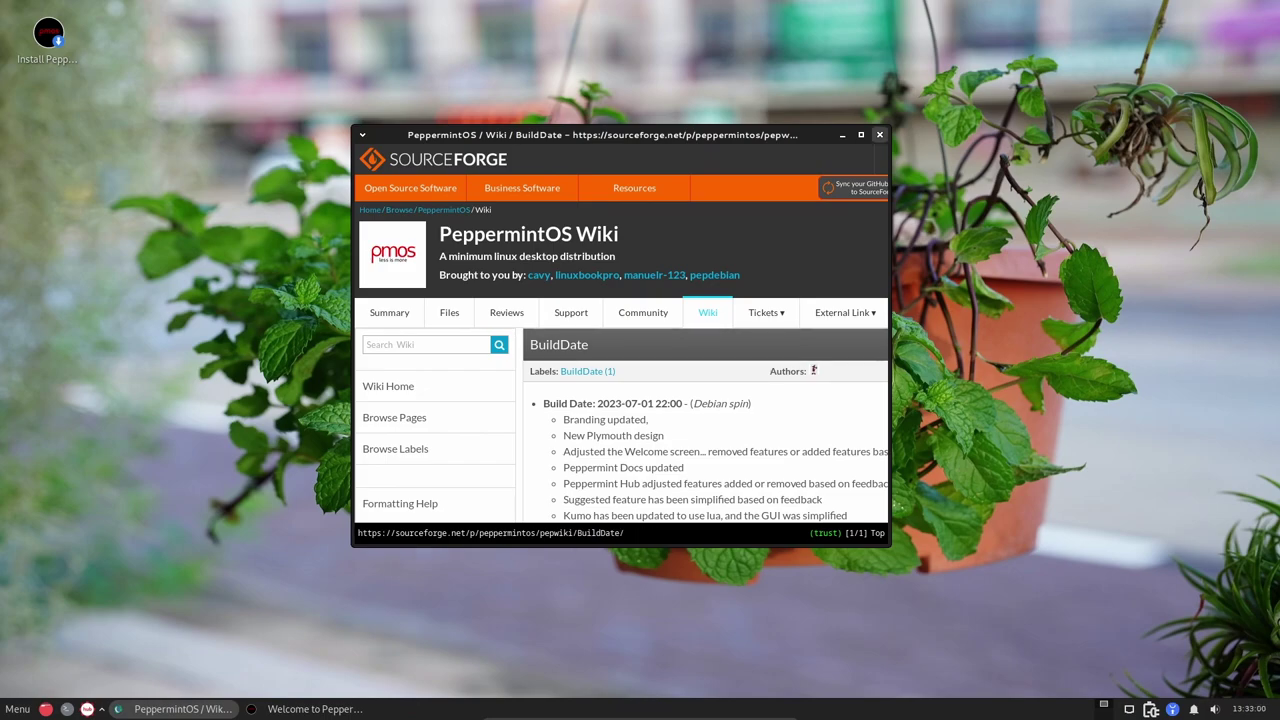
- Close the build log page, view the PeppermintOS community page from the welcome window, and close both
left_click(879, 134)
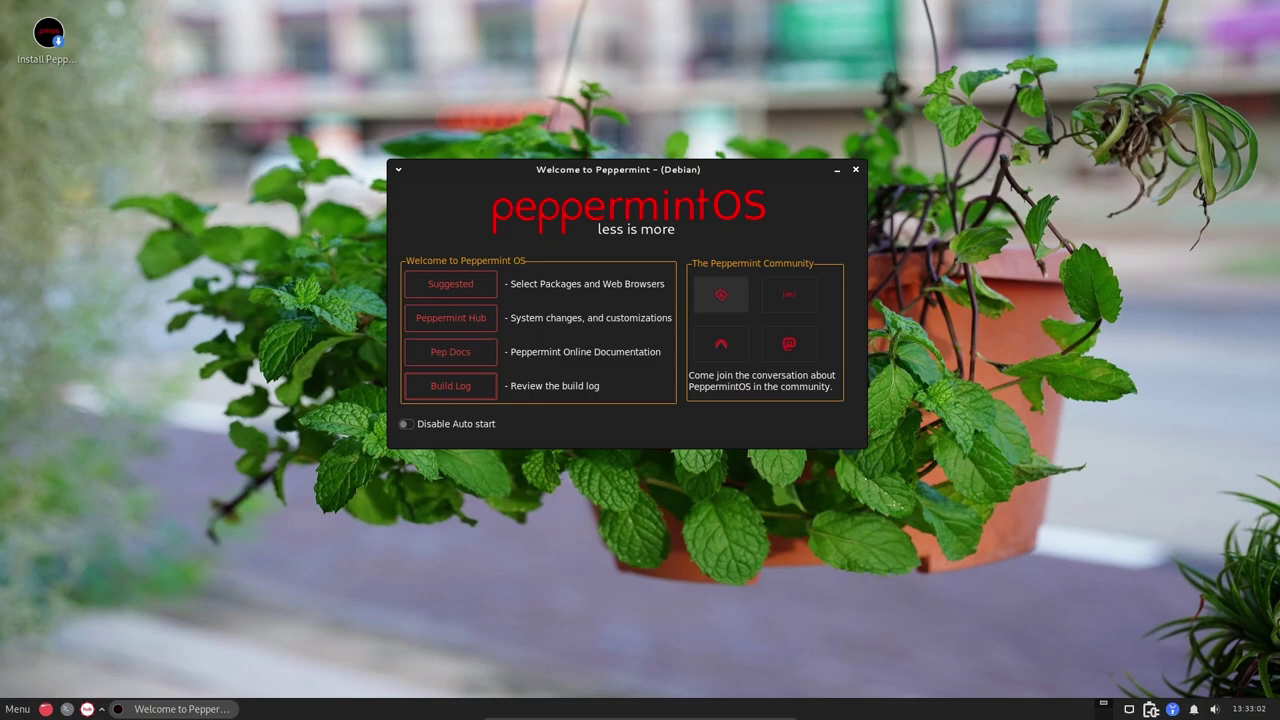
left_click(721, 295)
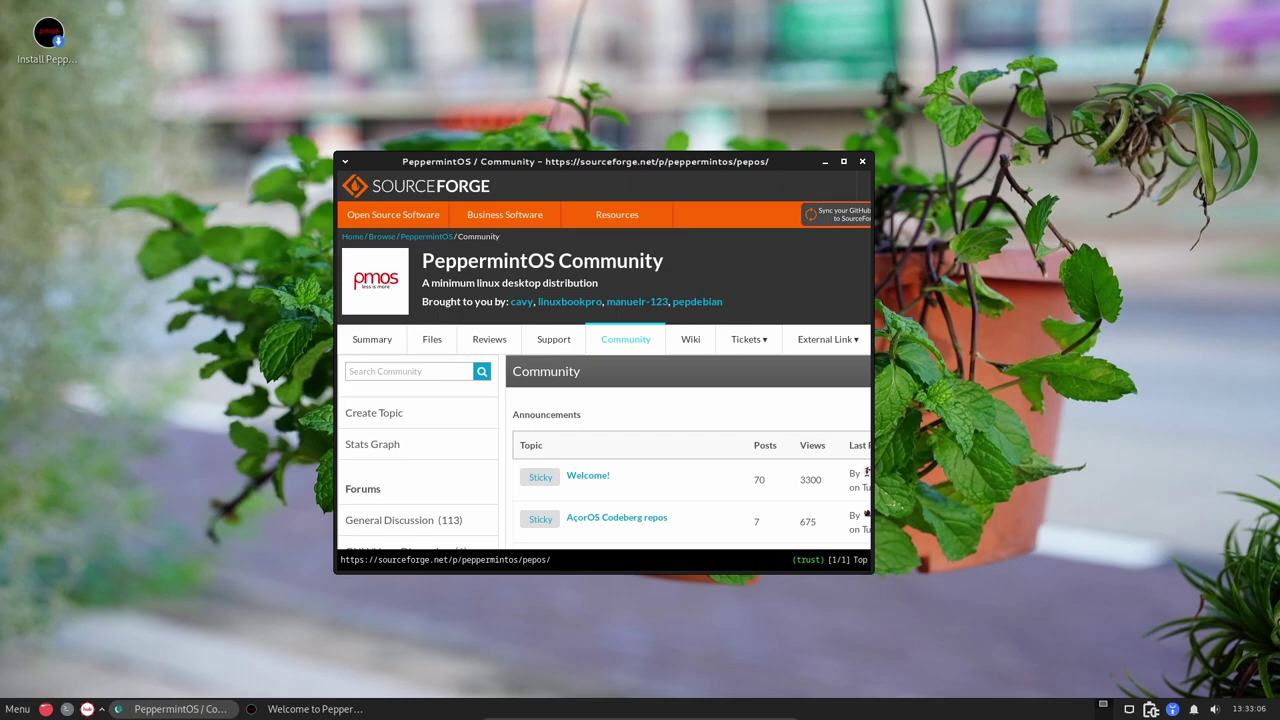
left_click(862, 161)
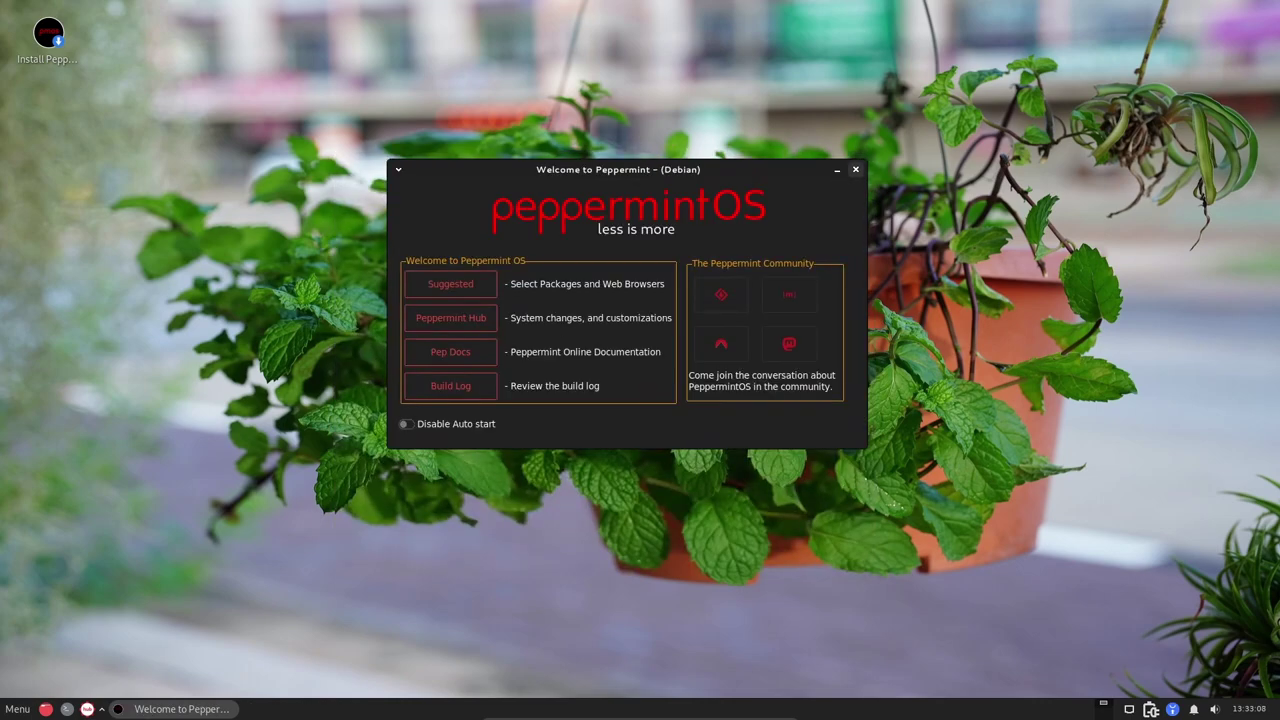
left_click(855, 169)
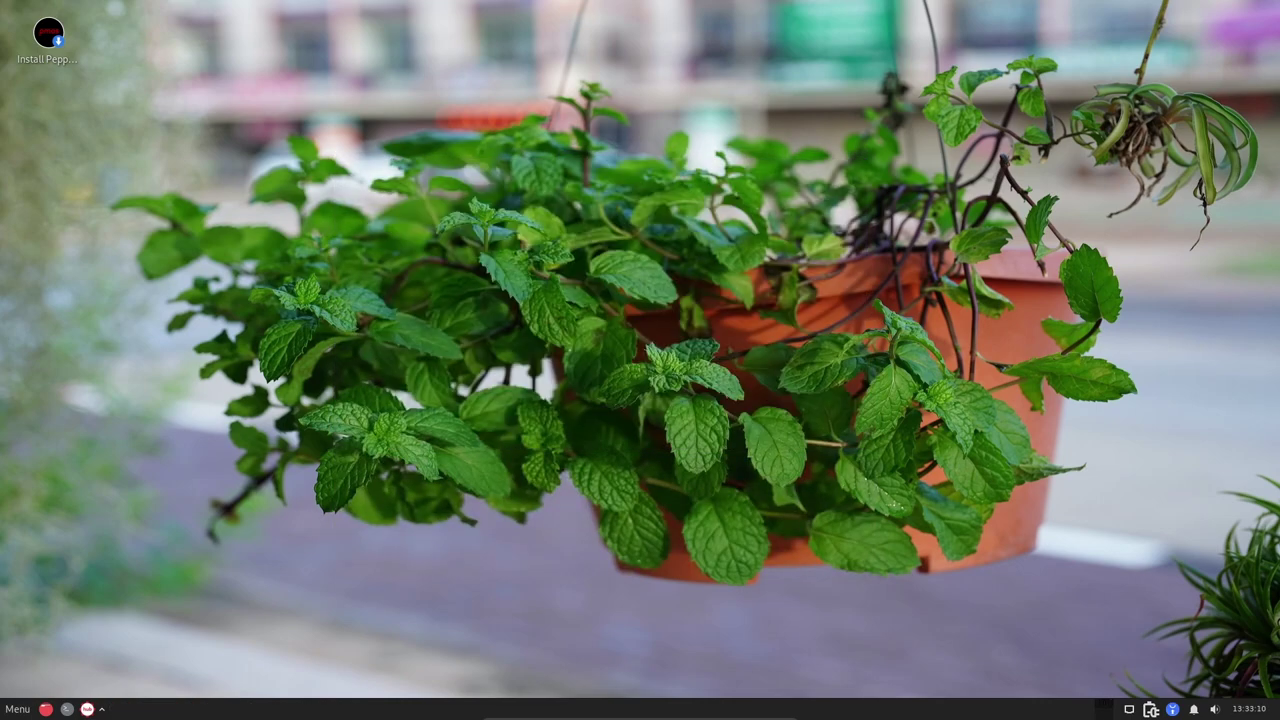
- Open the Thunar file manager and view its version information, closing the information dialog
left_click(45, 709)
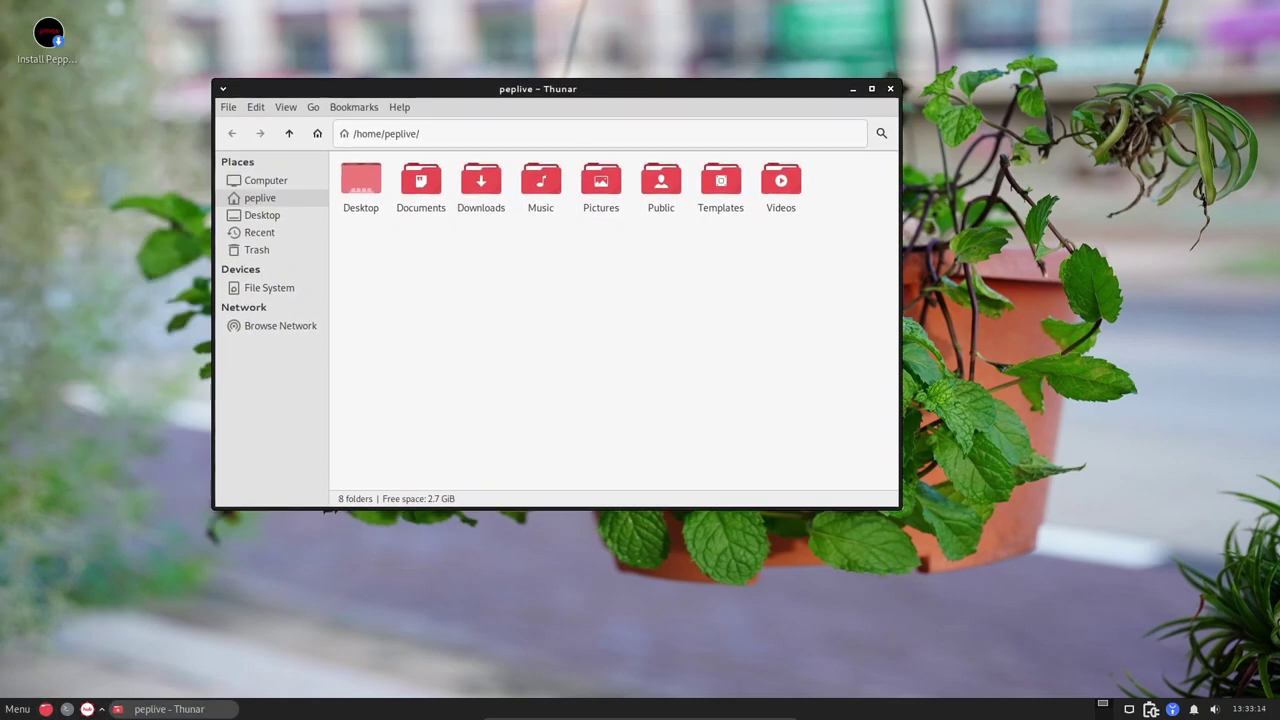
left_click(399, 107)
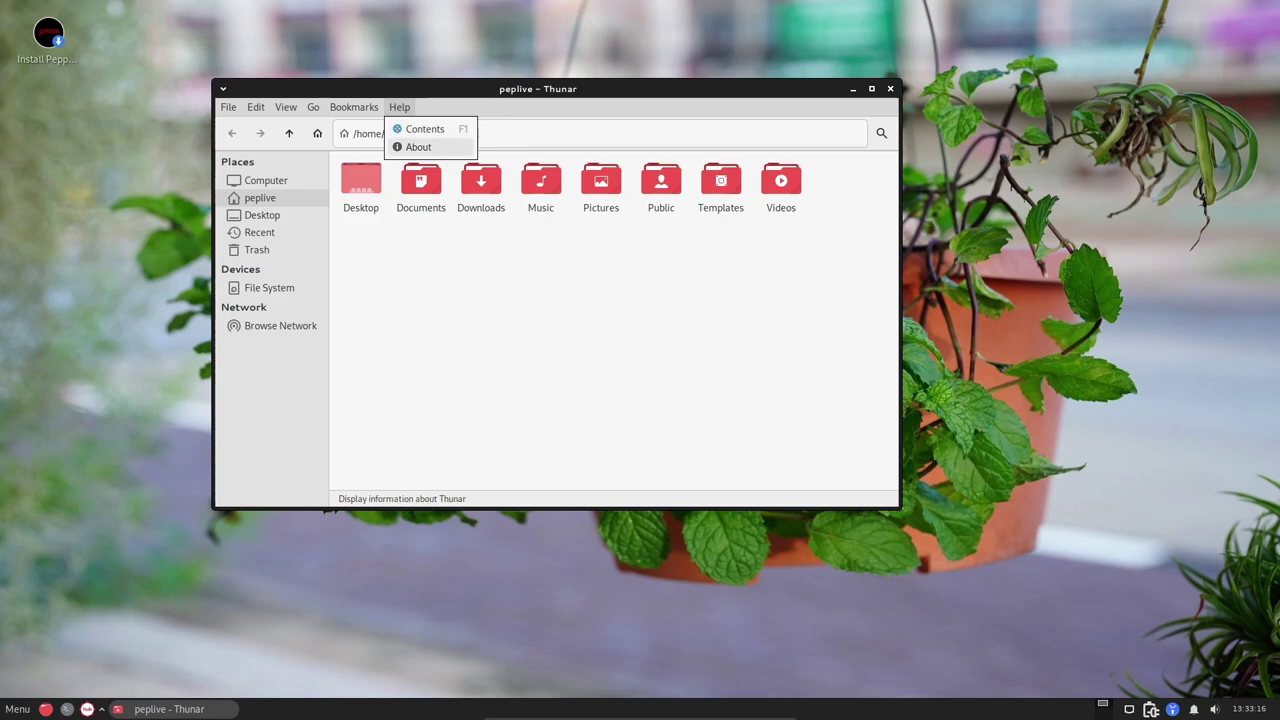
left_click(415, 143)
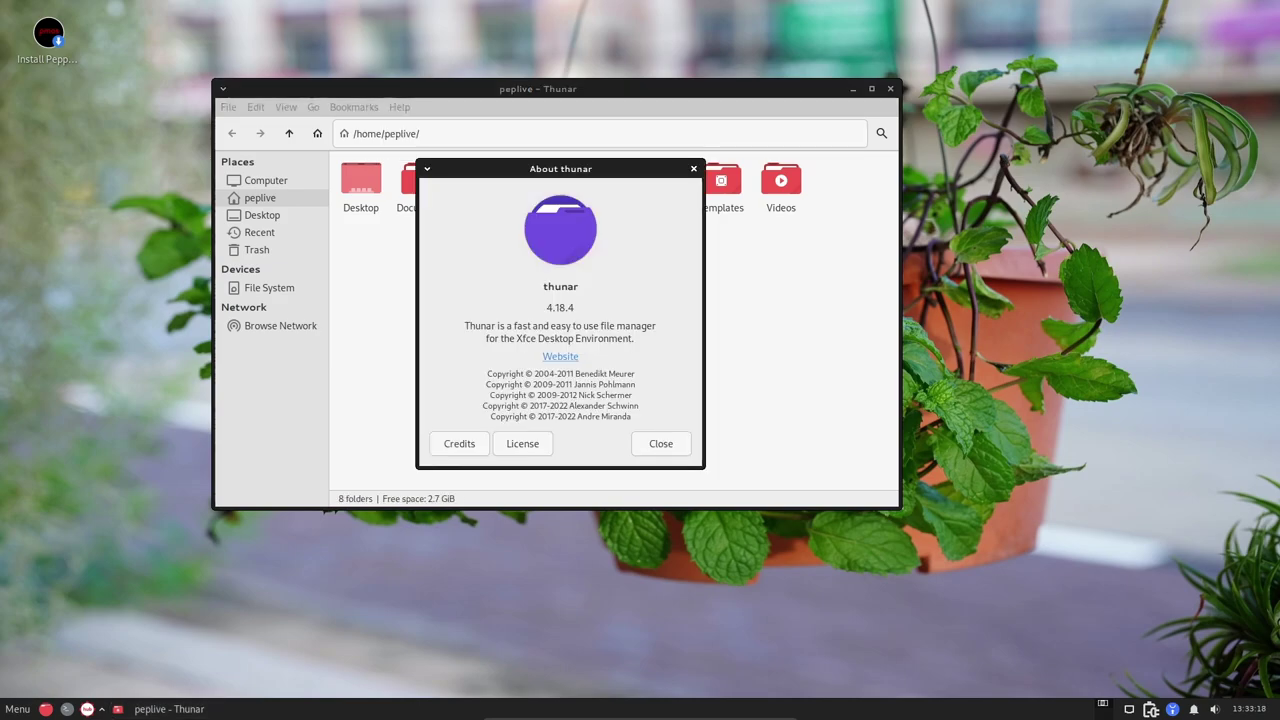
key("Return")
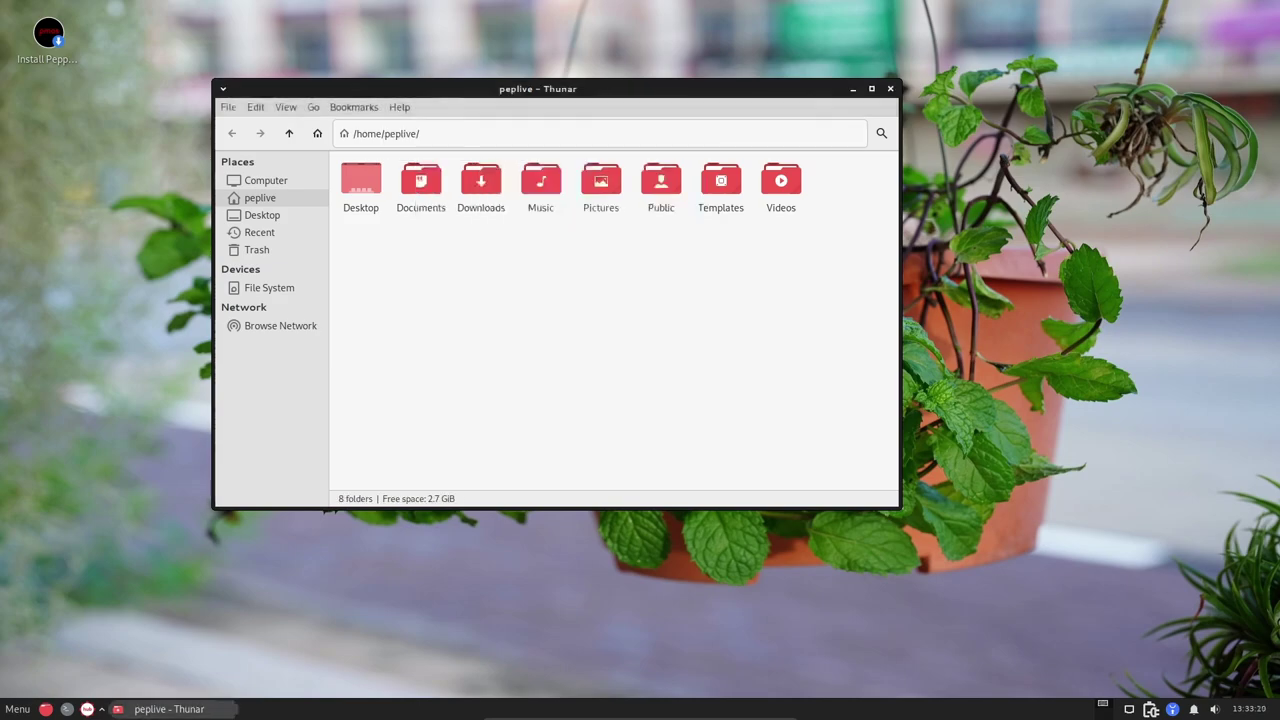
- View the Computer location and return to the home folder in the file manager, and close it
left_click(266, 180)
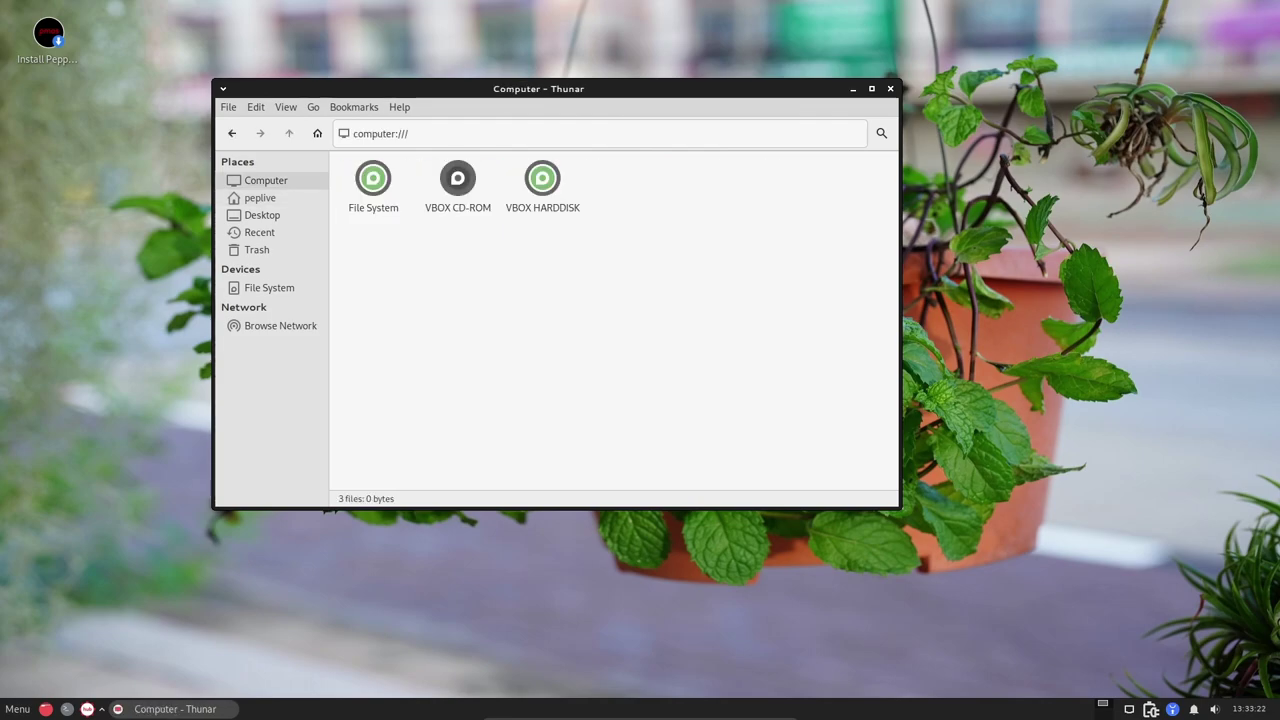
left_click(260, 197)
left_click(890, 88)
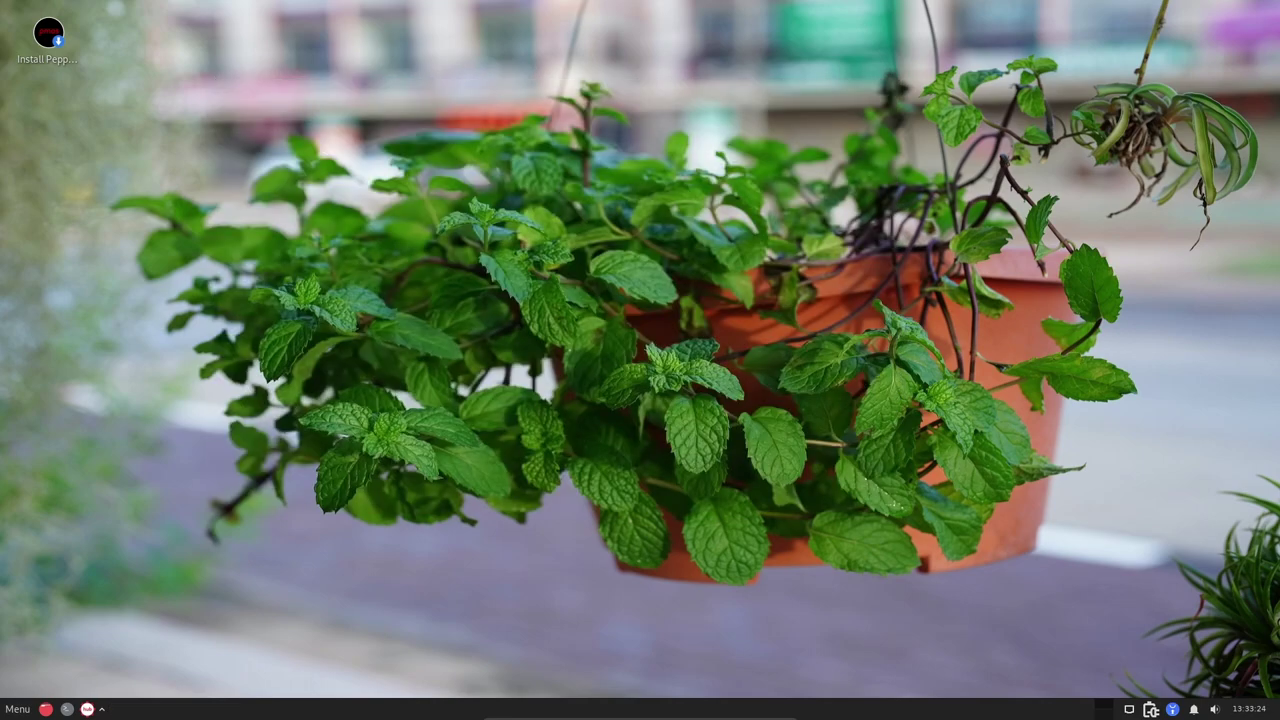
left_click(101, 709)
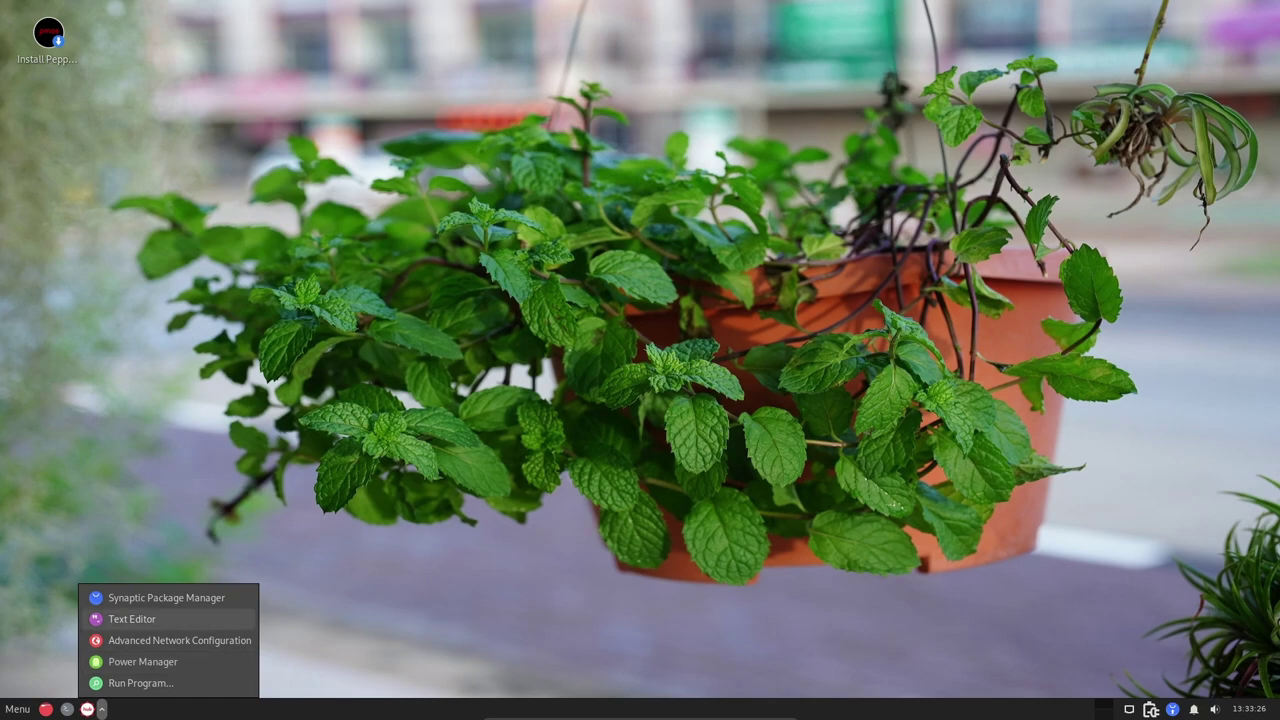
key("Escape")
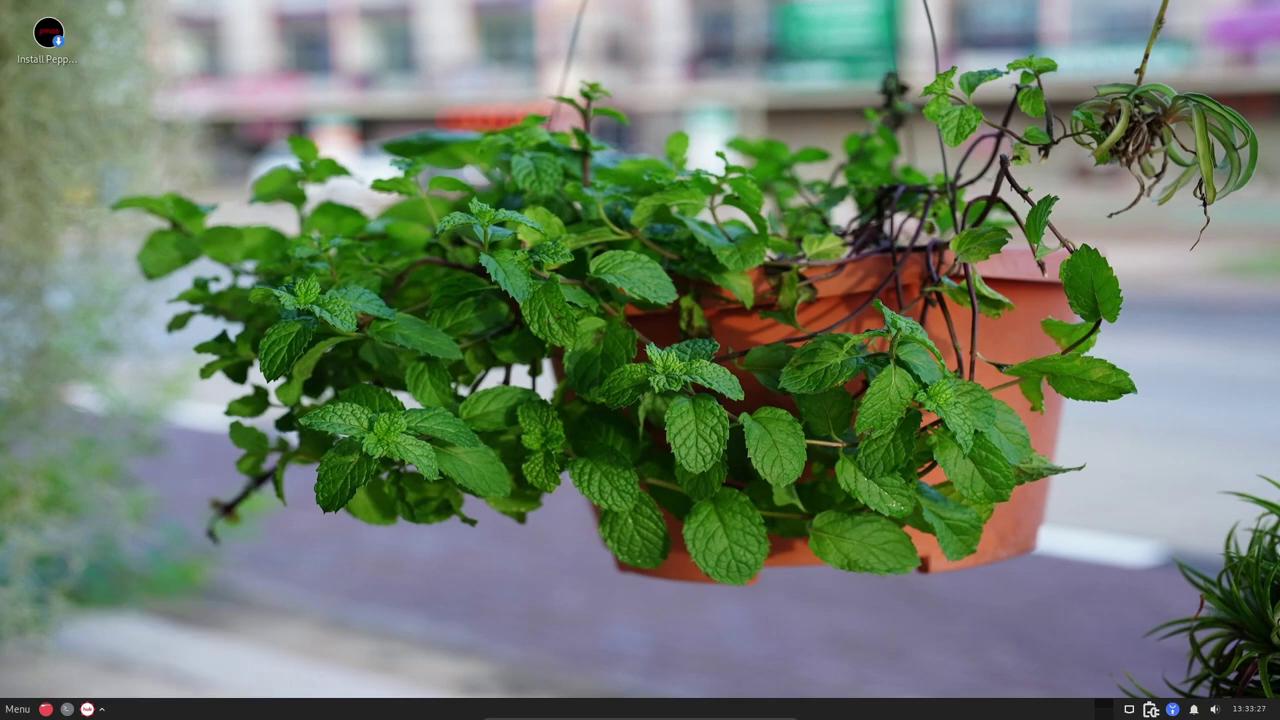
- Check the system and kernel version in a terminal with uname -a and uname -r, and close the terminal
left_click(67, 709)
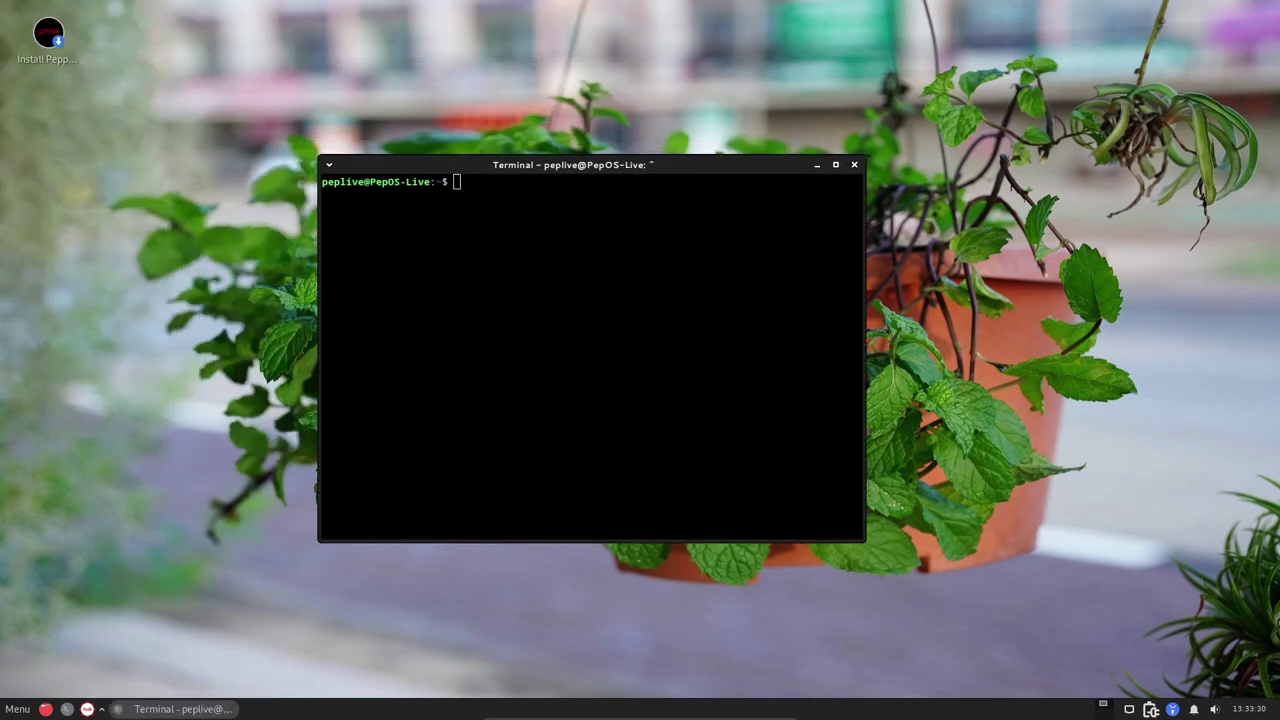
type("uname -a")
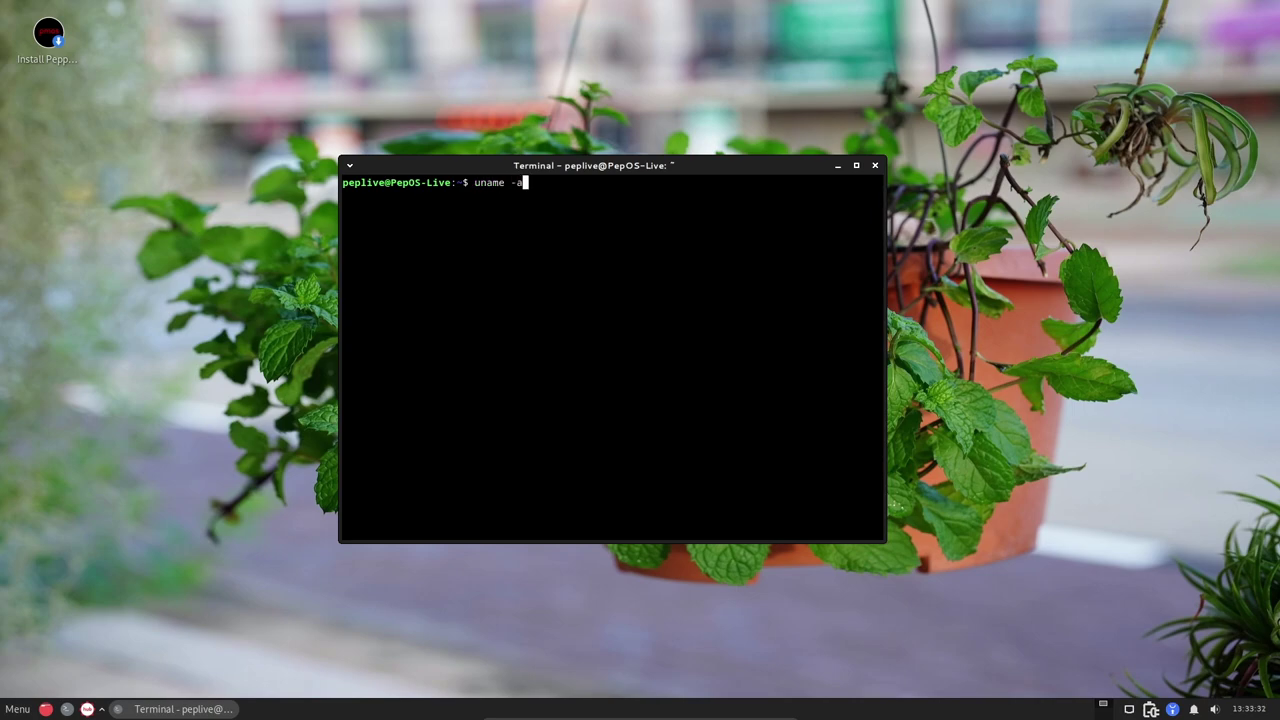
key("Return")
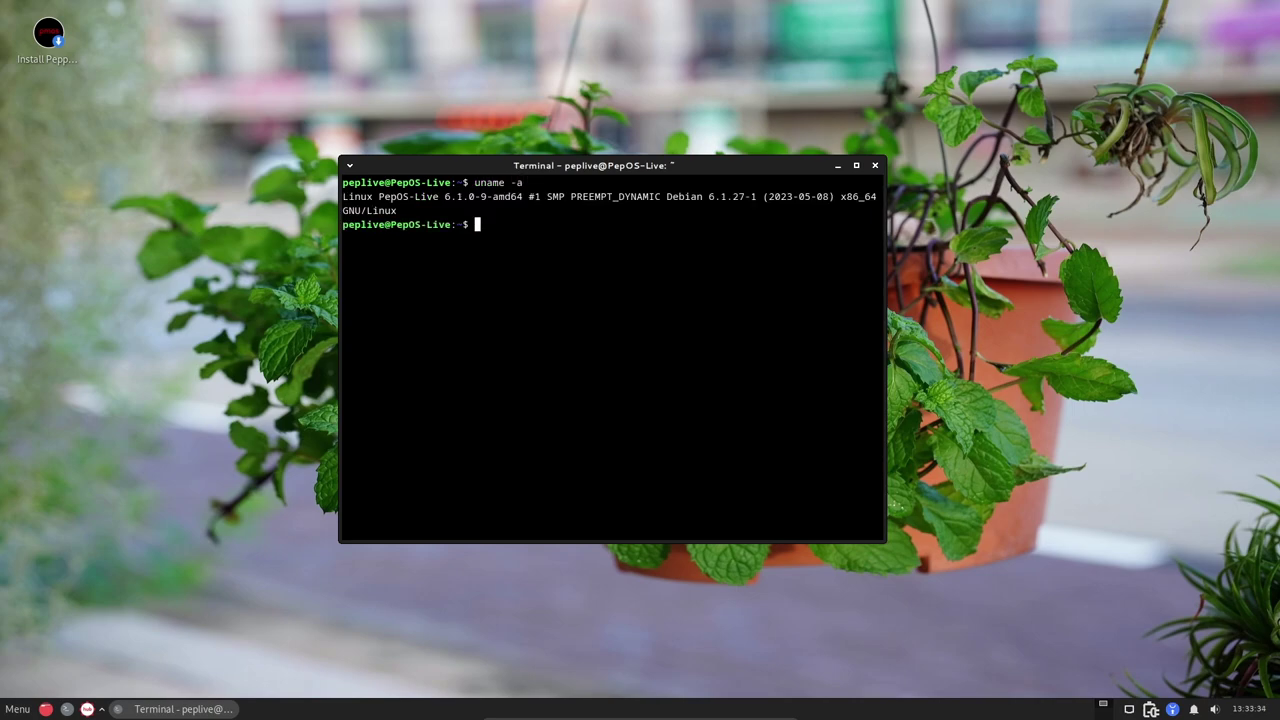
type("uname -r")
key("Return")
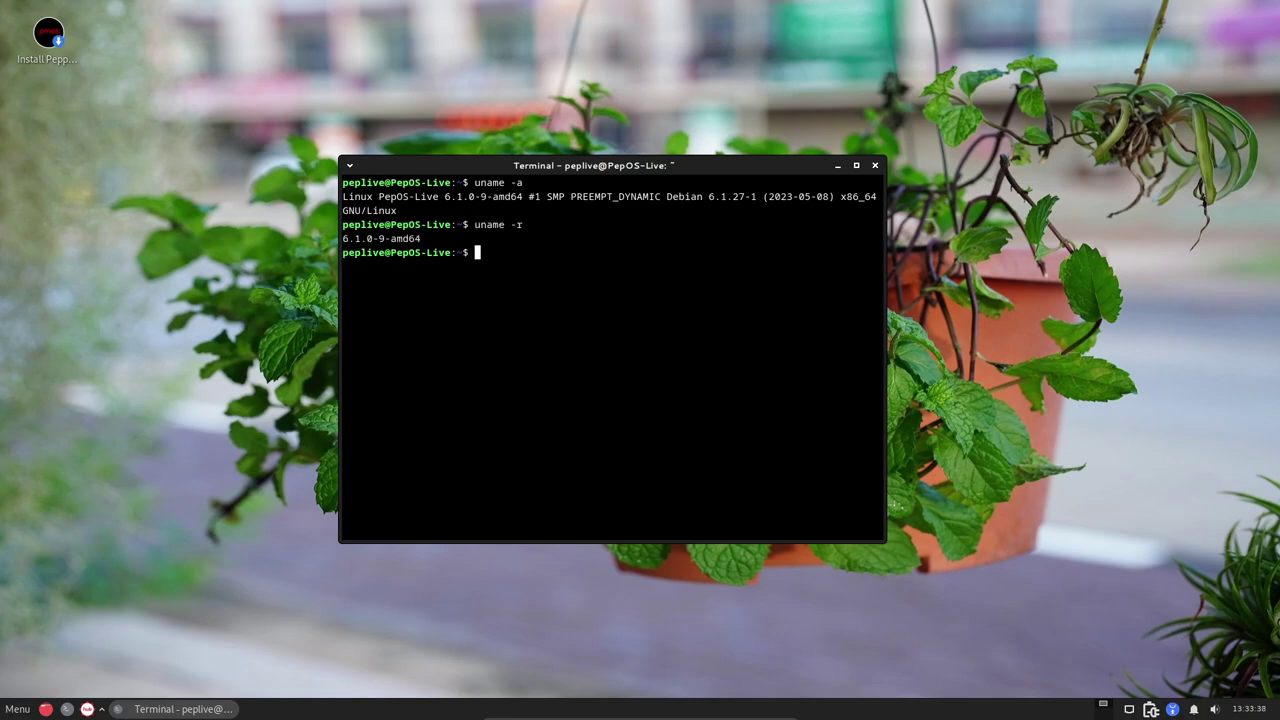
left_click(875, 165)
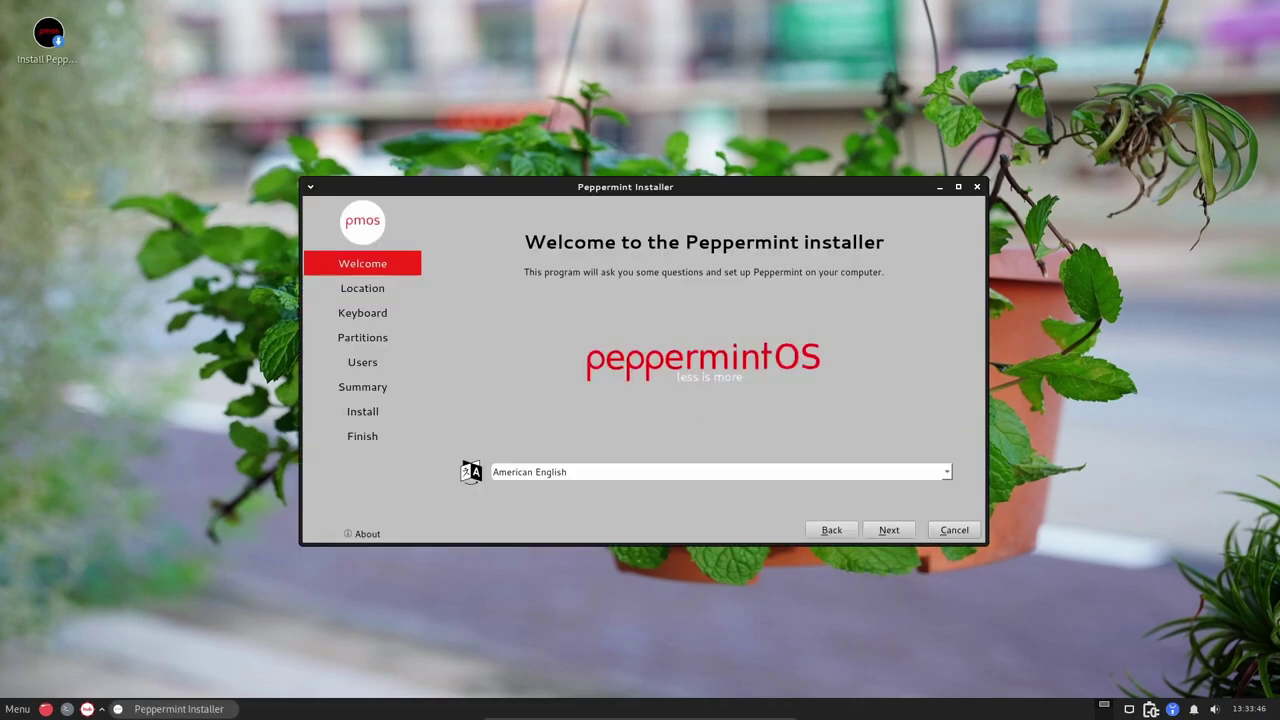
- Page through the Peppermint installer with its default settings up to the Users page, and quit the installer
left_click(889, 530)
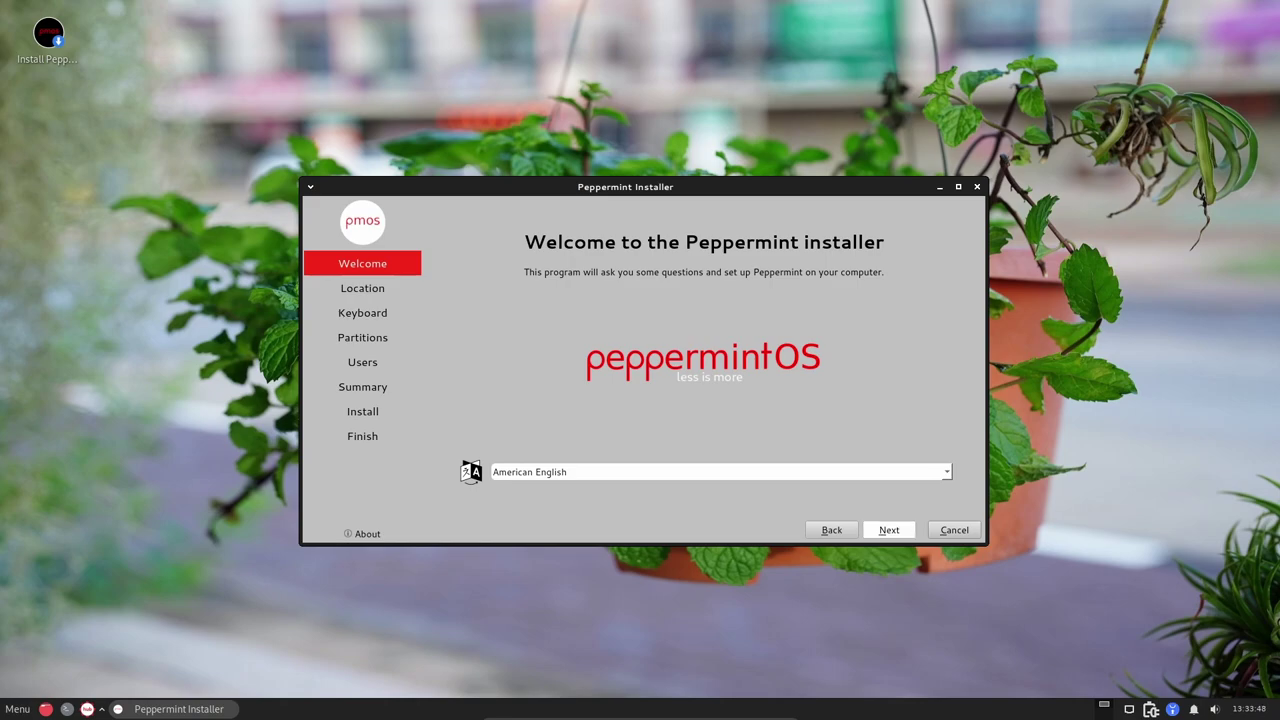
left_click(889, 530)
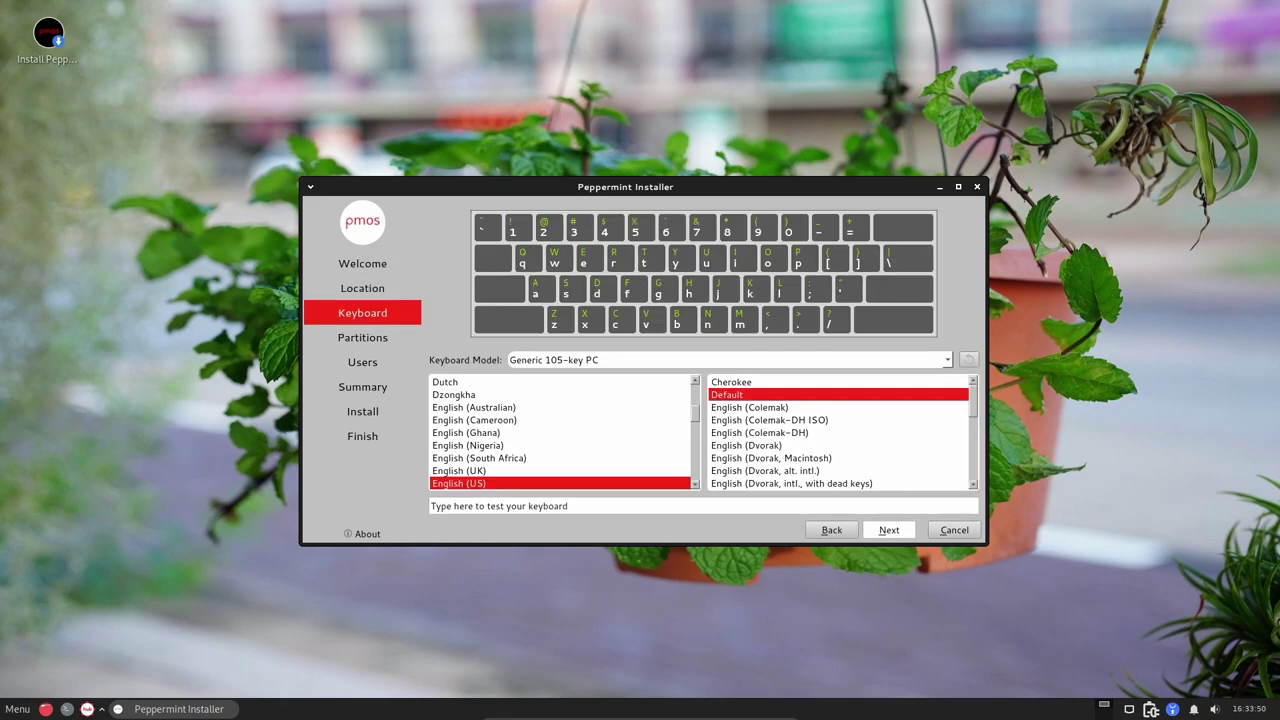
left_click(889, 530)
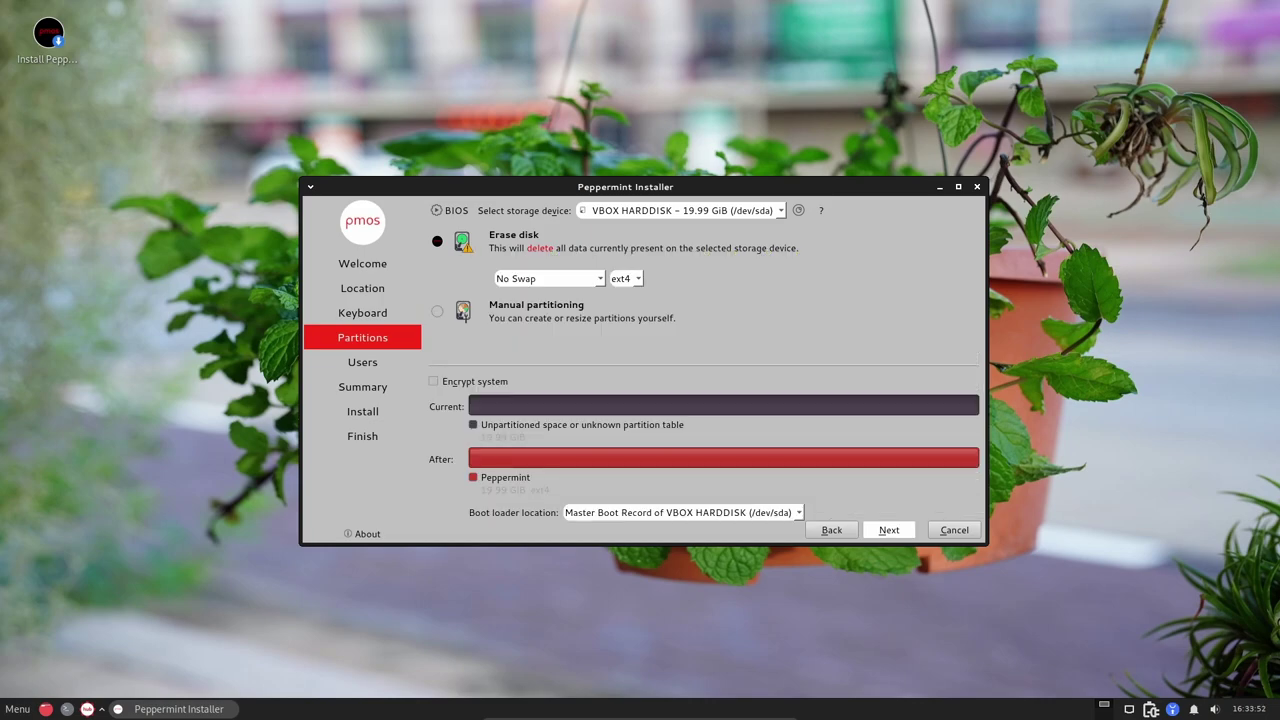
left_click(889, 530)
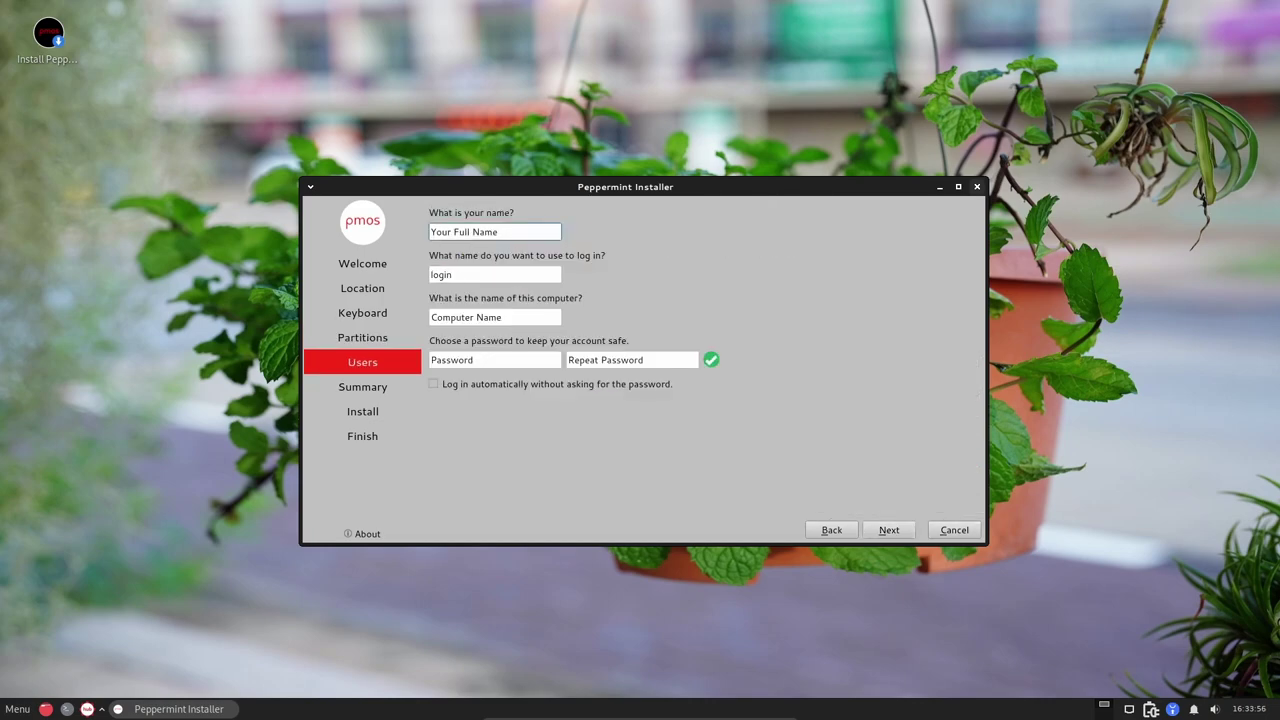
left_click(977, 186)
left_click(693, 367)
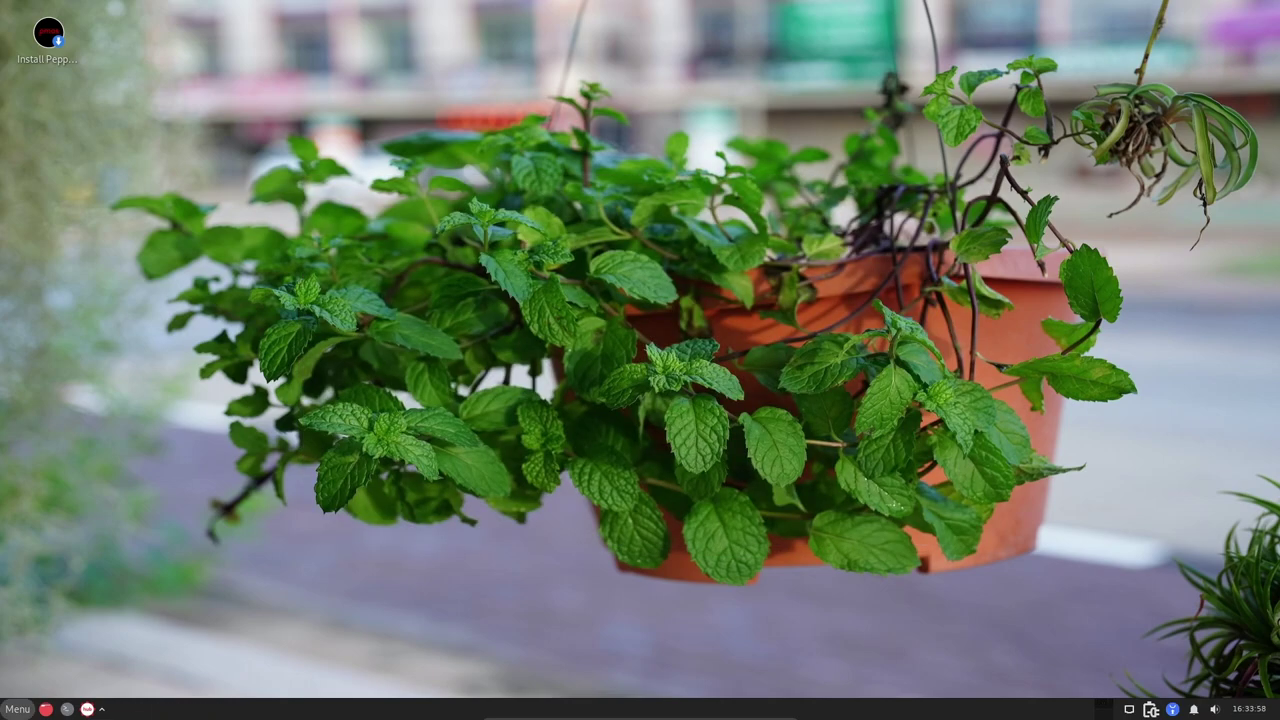
- Browse the installed applications in the System, Accessories and Graphics categories
left_click(17, 709)
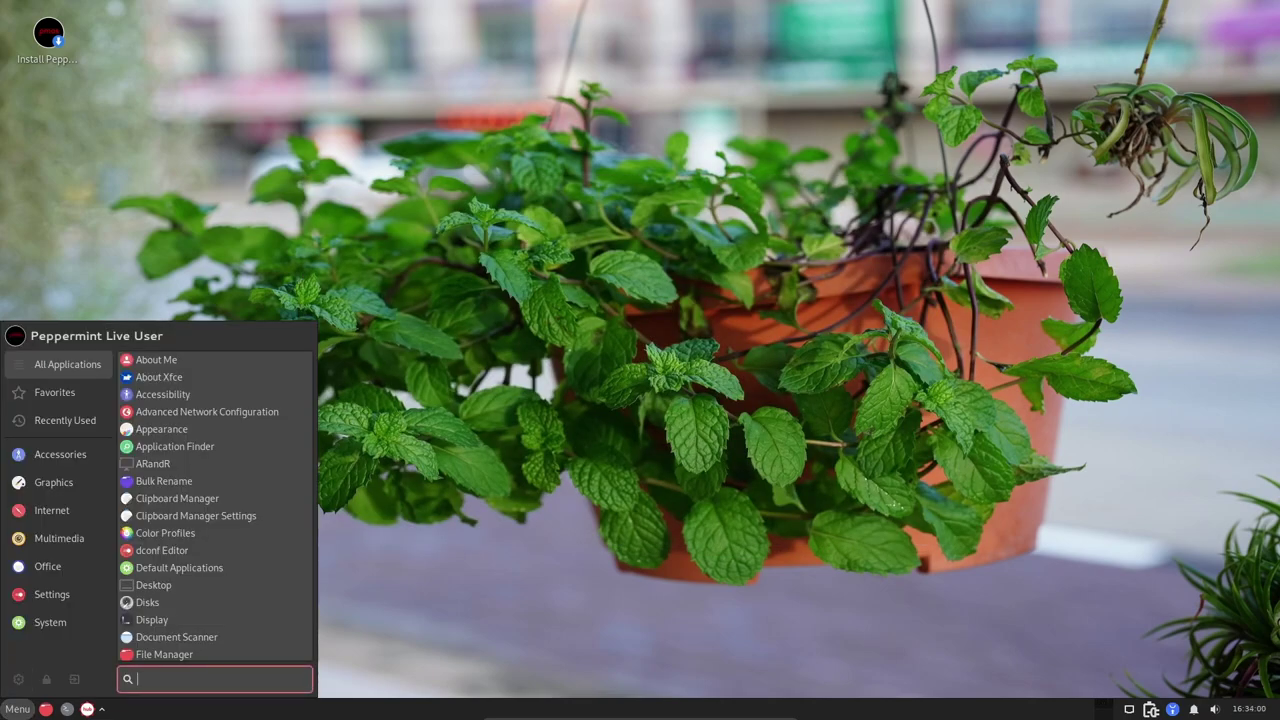
left_click(50, 622)
left_click(60, 454)
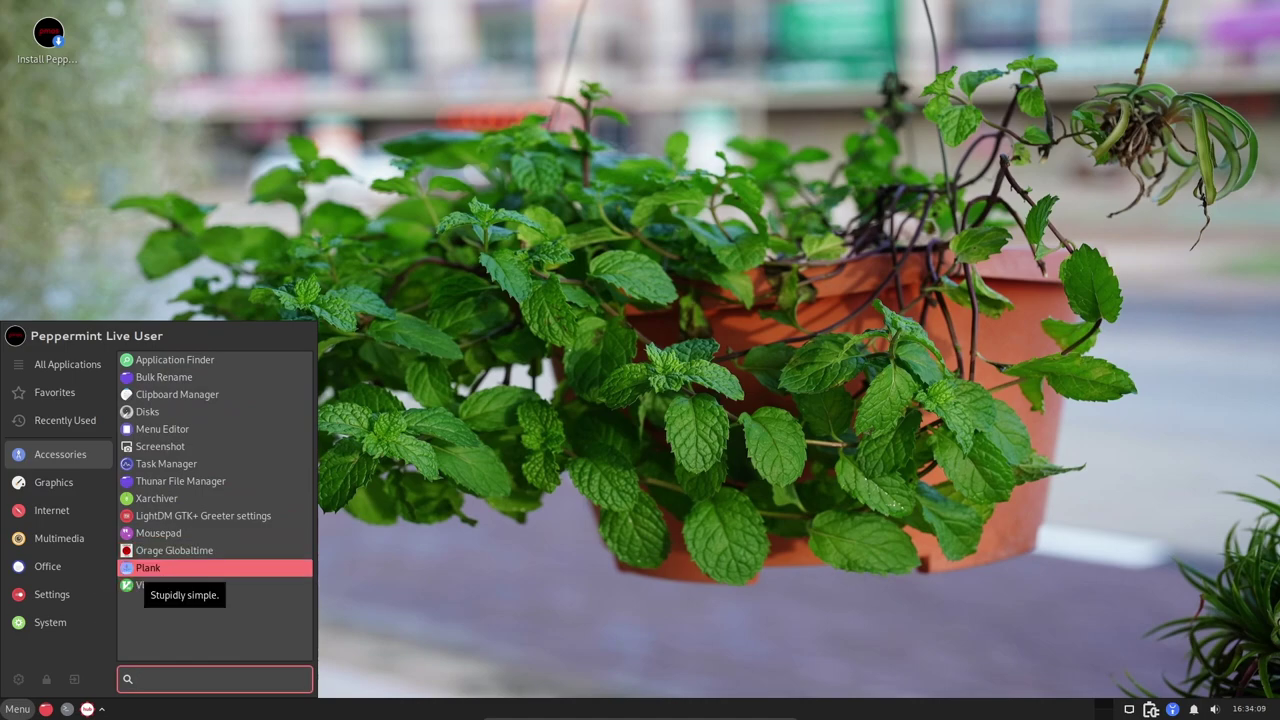
left_click(53, 482)
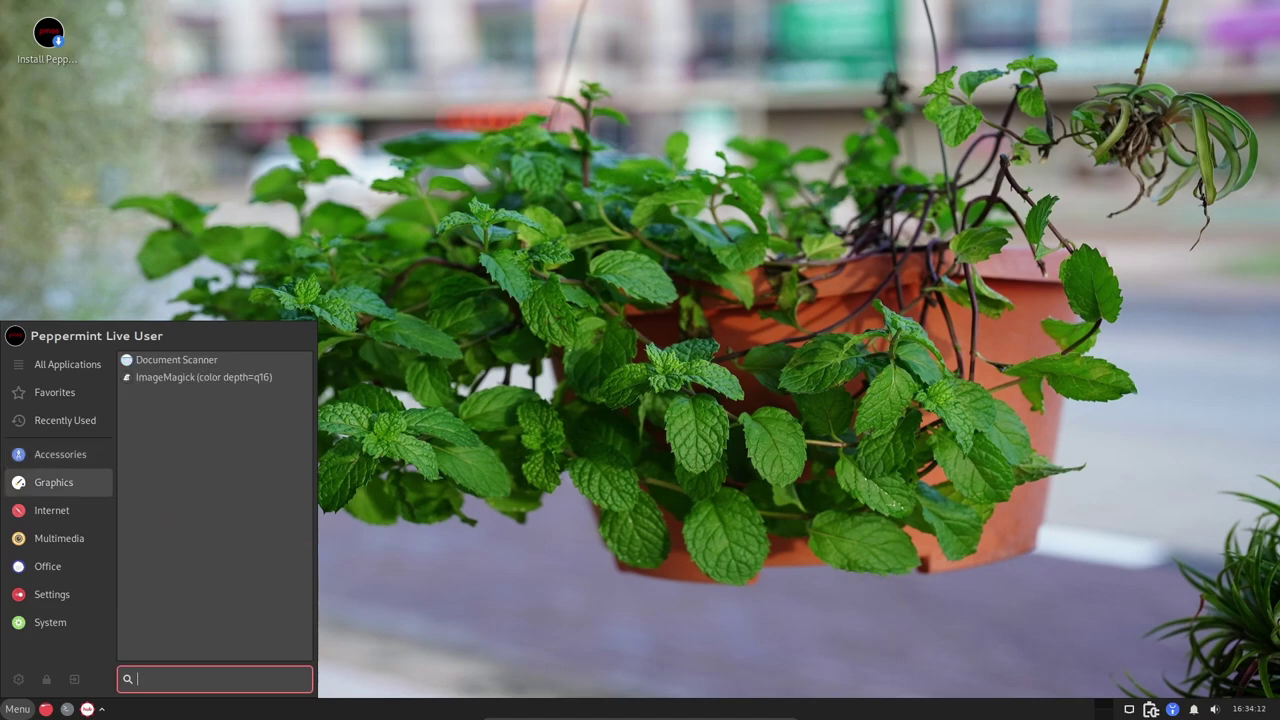
- Open Kumo from the Internet applications to view its SSB manager, and close it
left_click(52, 510)
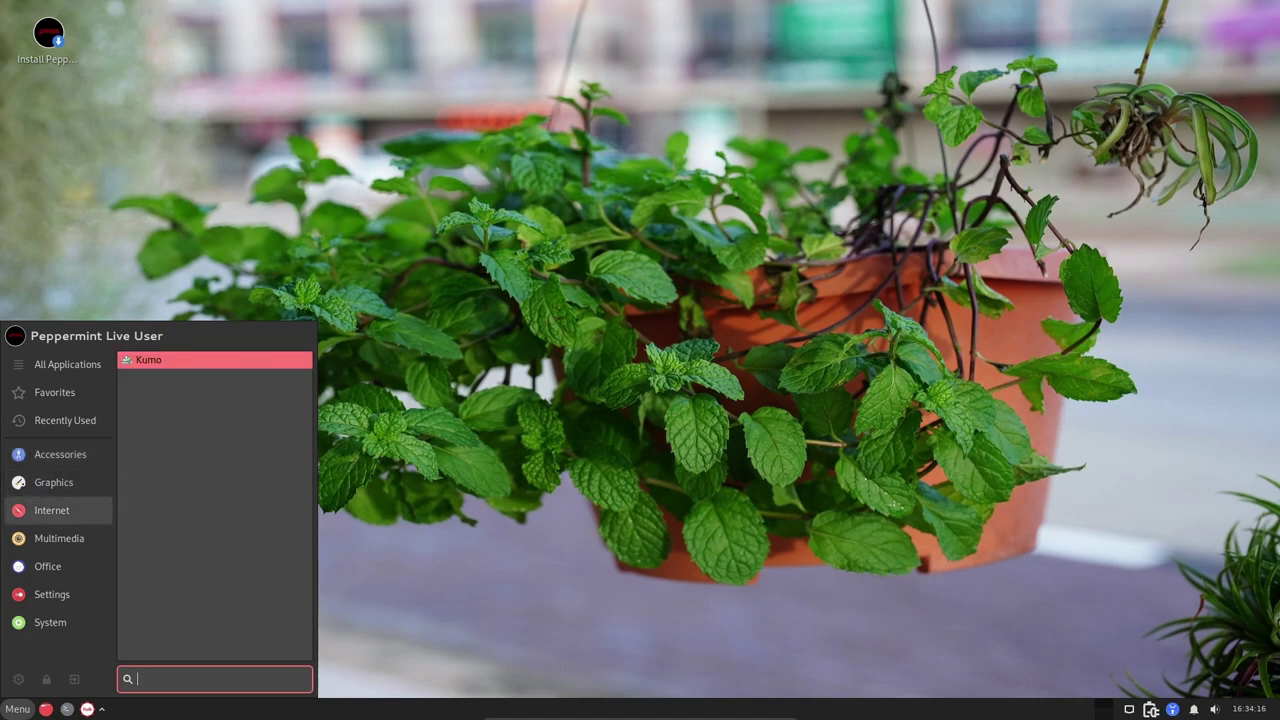
left_click(148, 359)
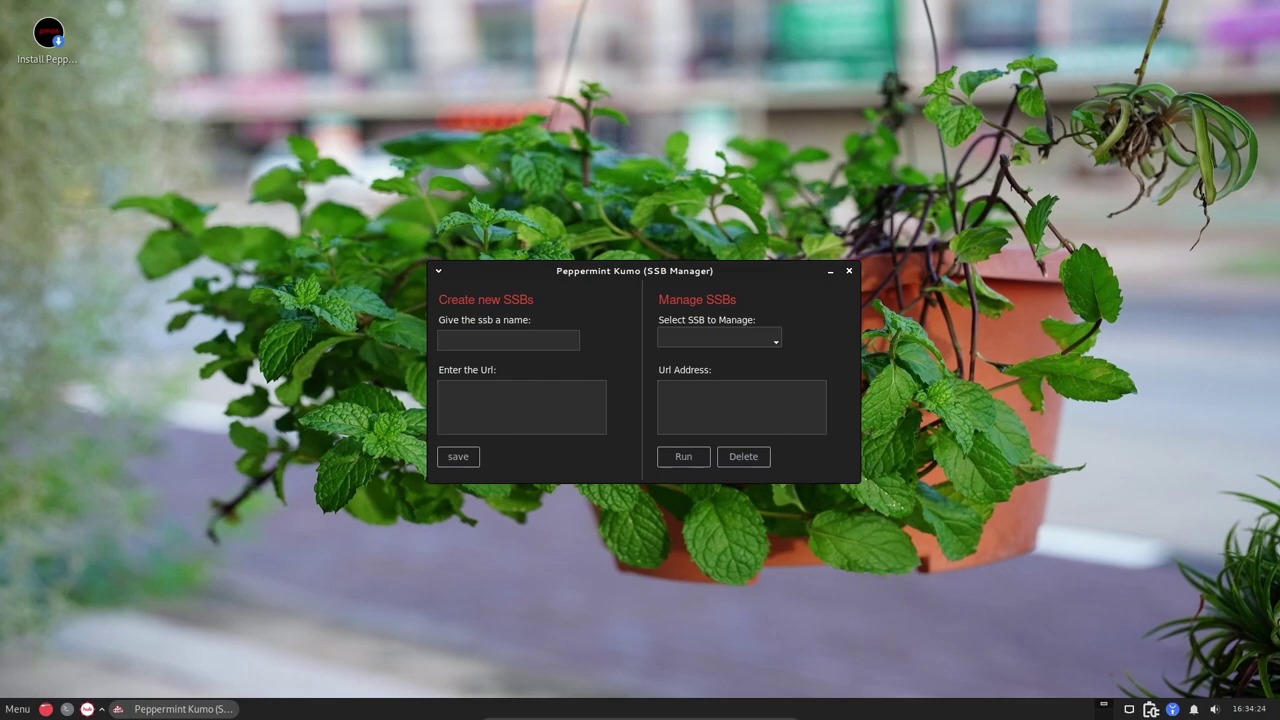
left_click(849, 270)
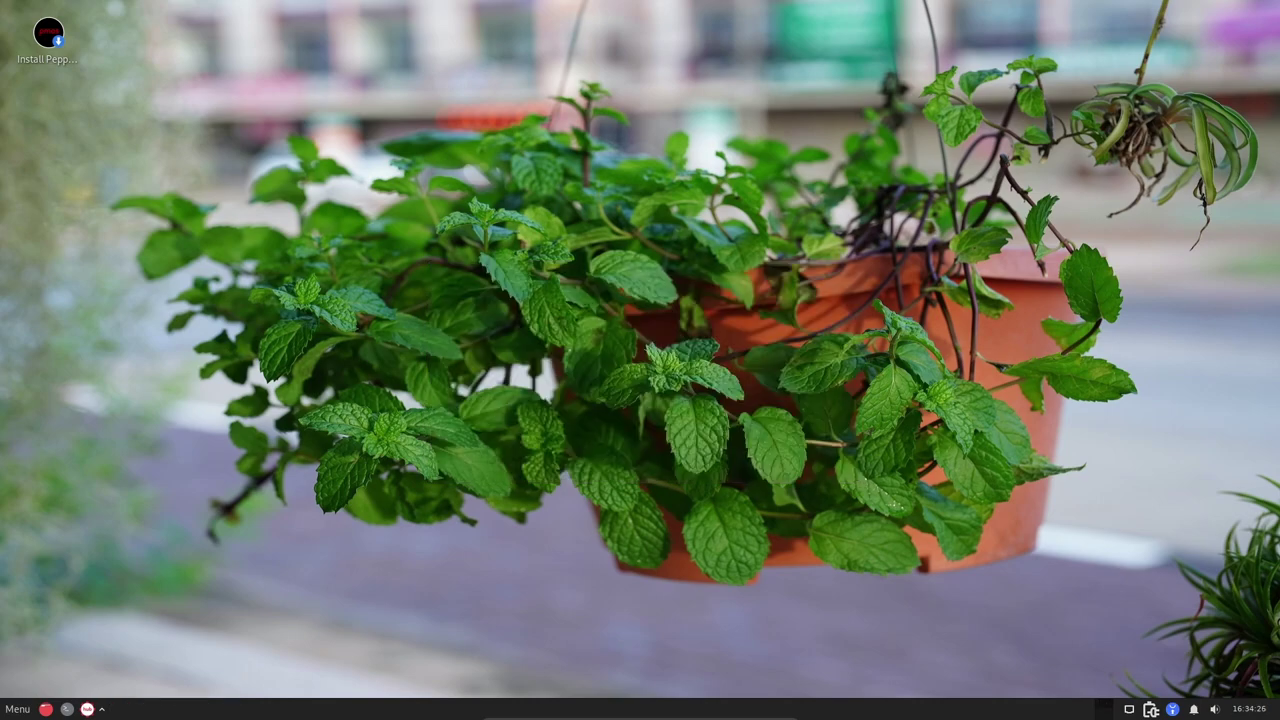
- Open PulseAudio Volume Control from the Multimedia applications, review its configuration, input, output, recording and playback pages, and close it
left_click(17, 709)
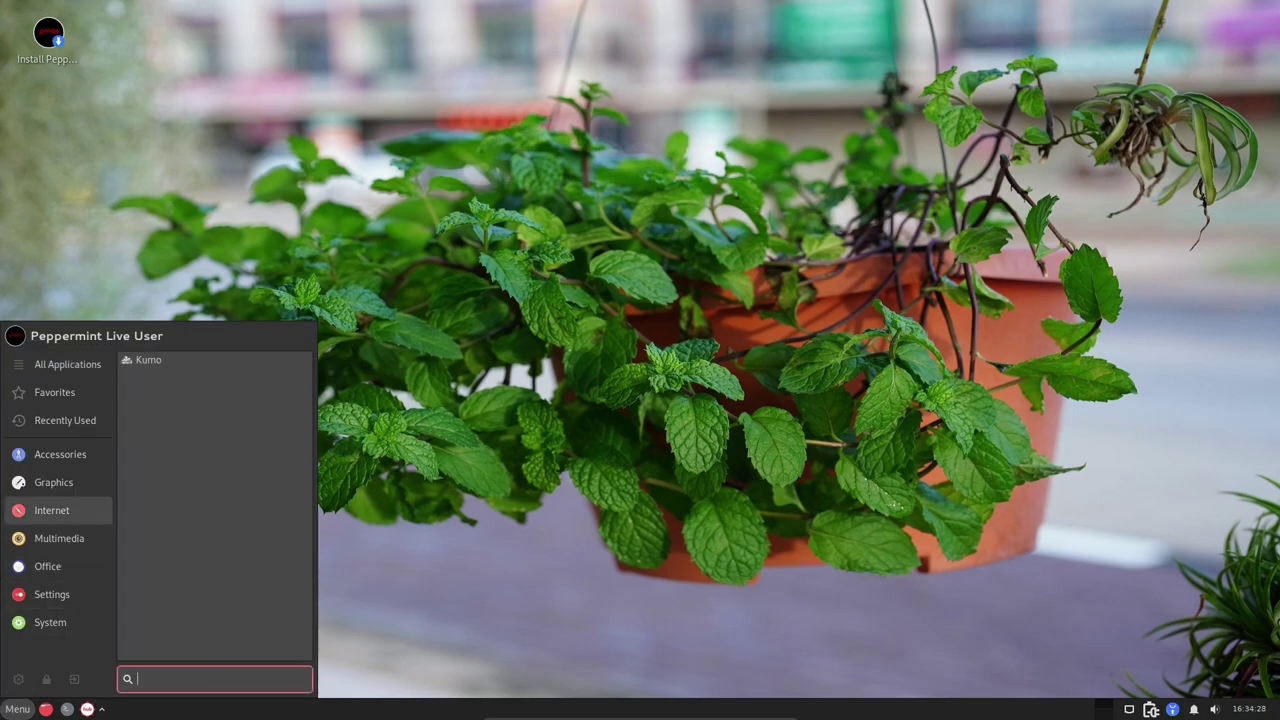
mouse_move(59, 538)
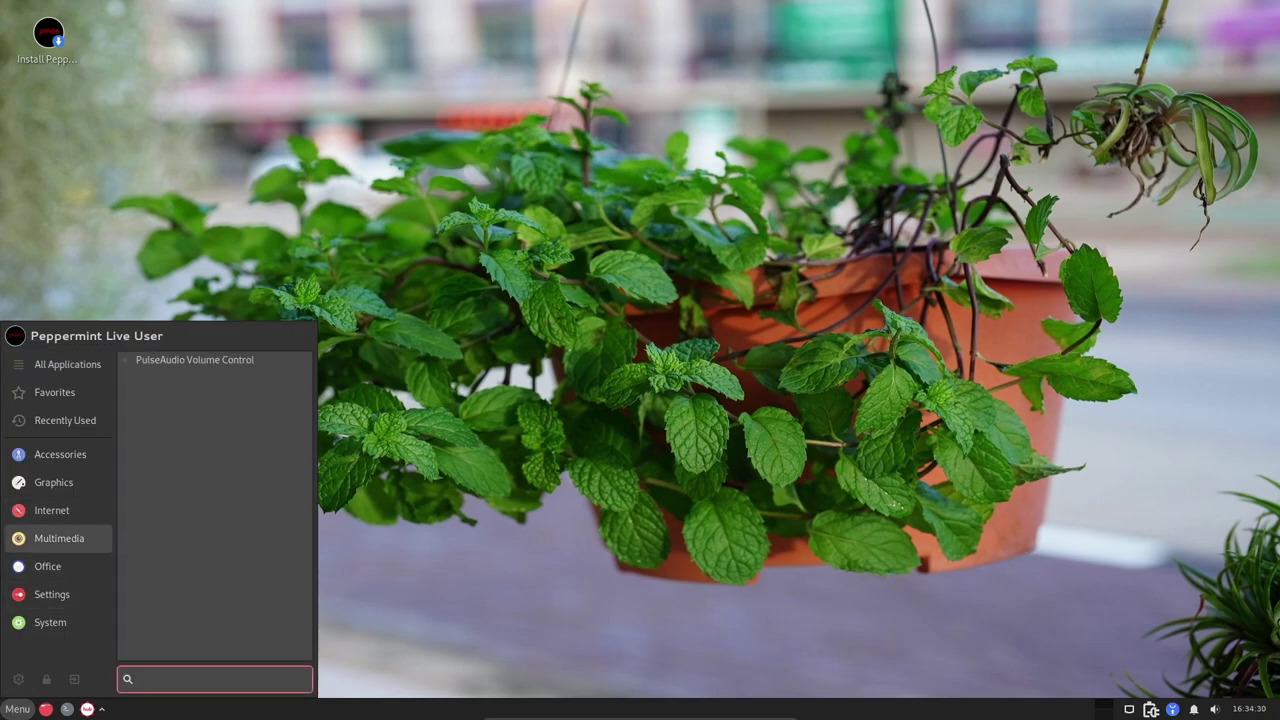
left_click(194, 359)
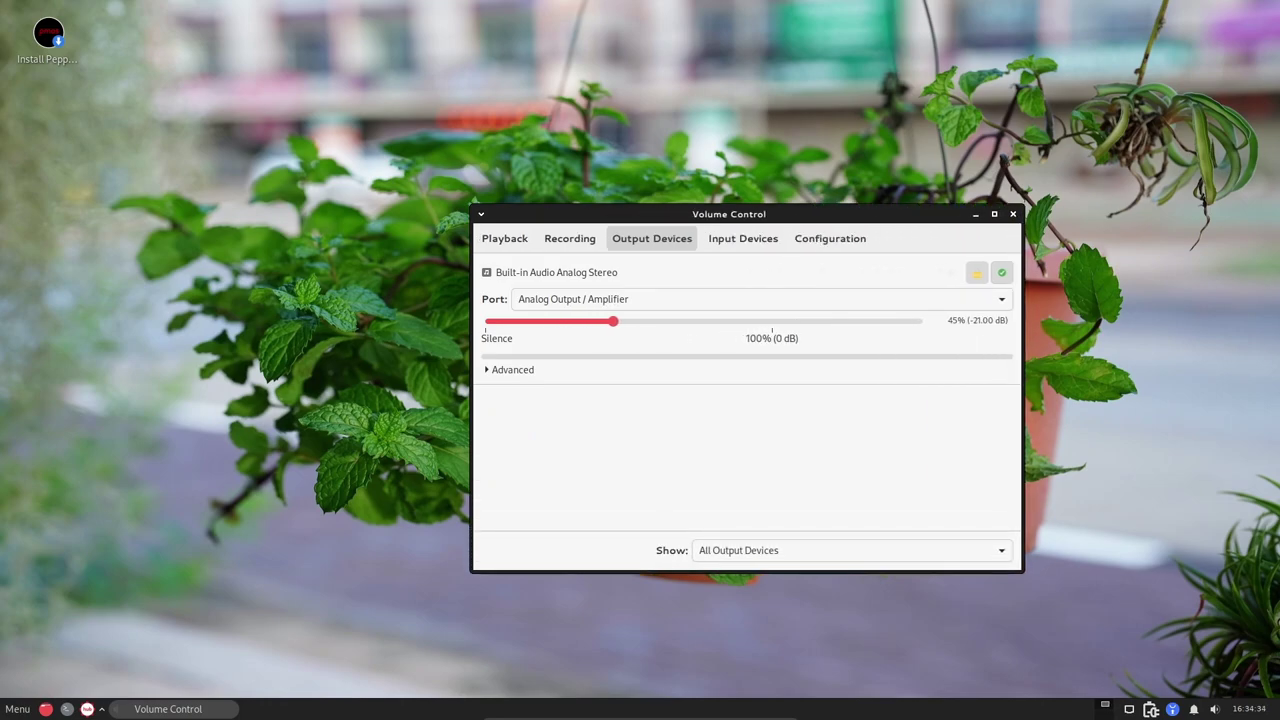
key("alt+c")
key("alt+i")
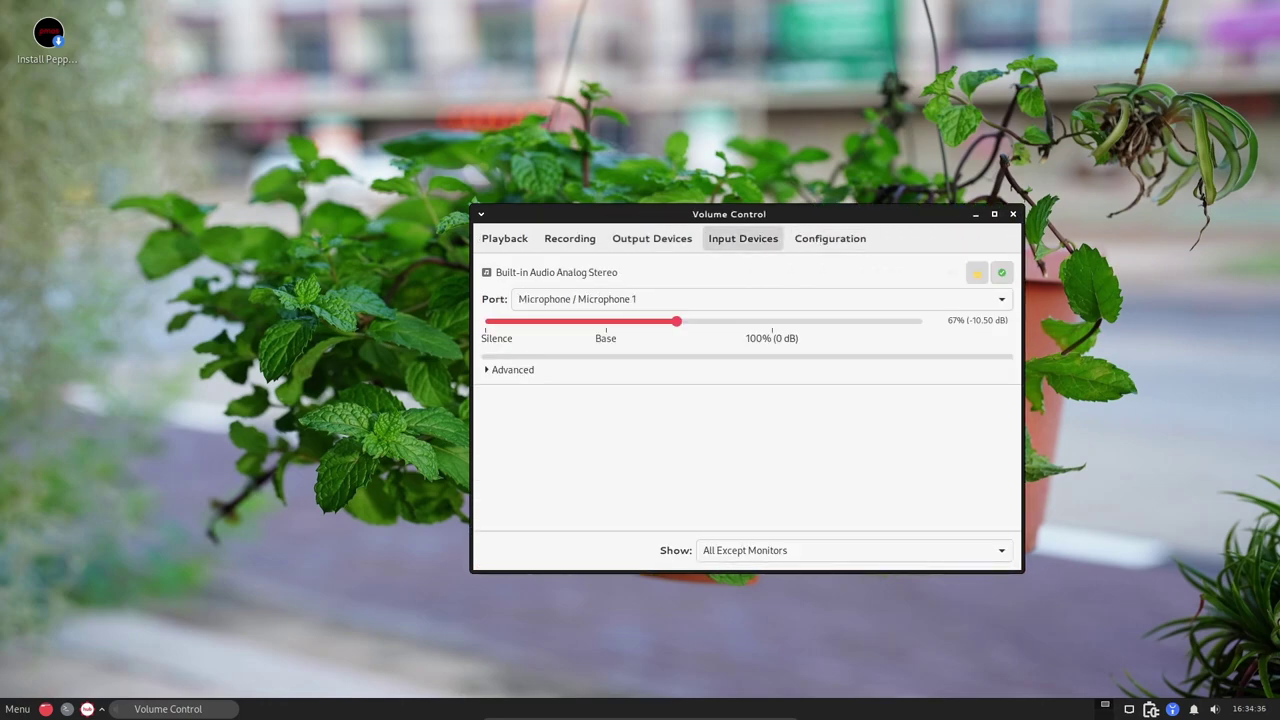
key("alt+o")
key("alt+r")
key("alt+p")
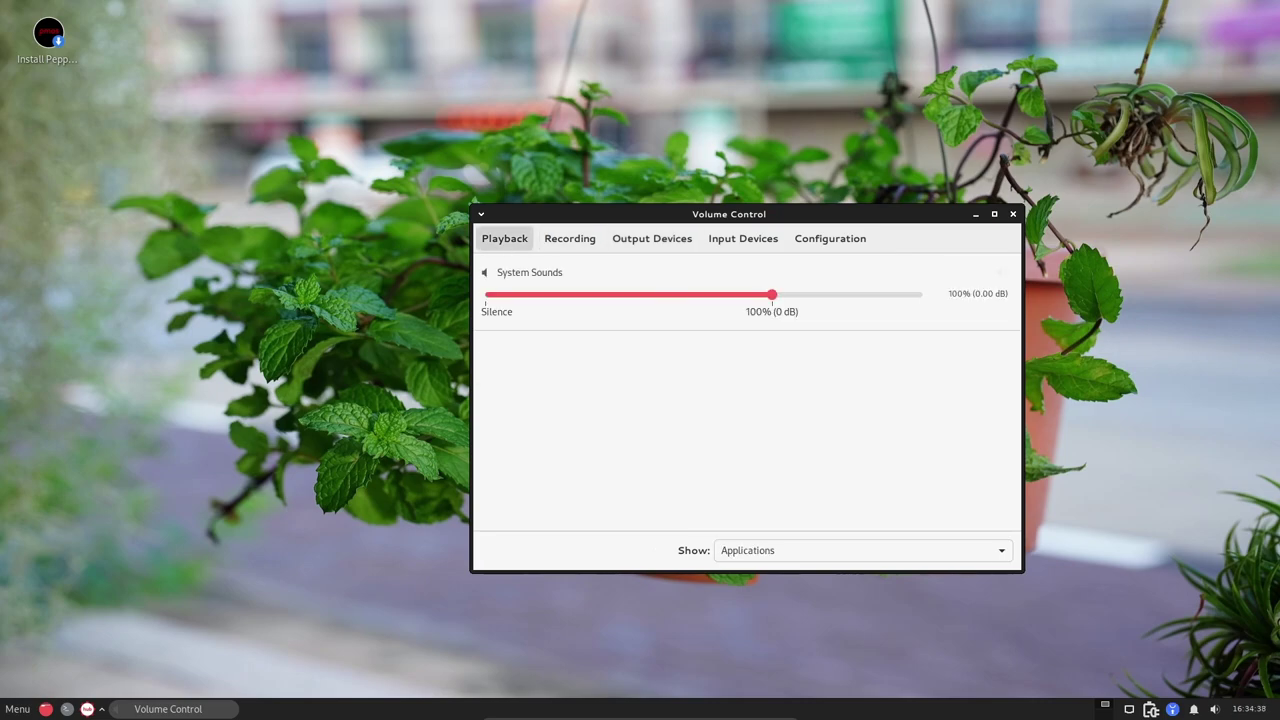
key("alt+F4")
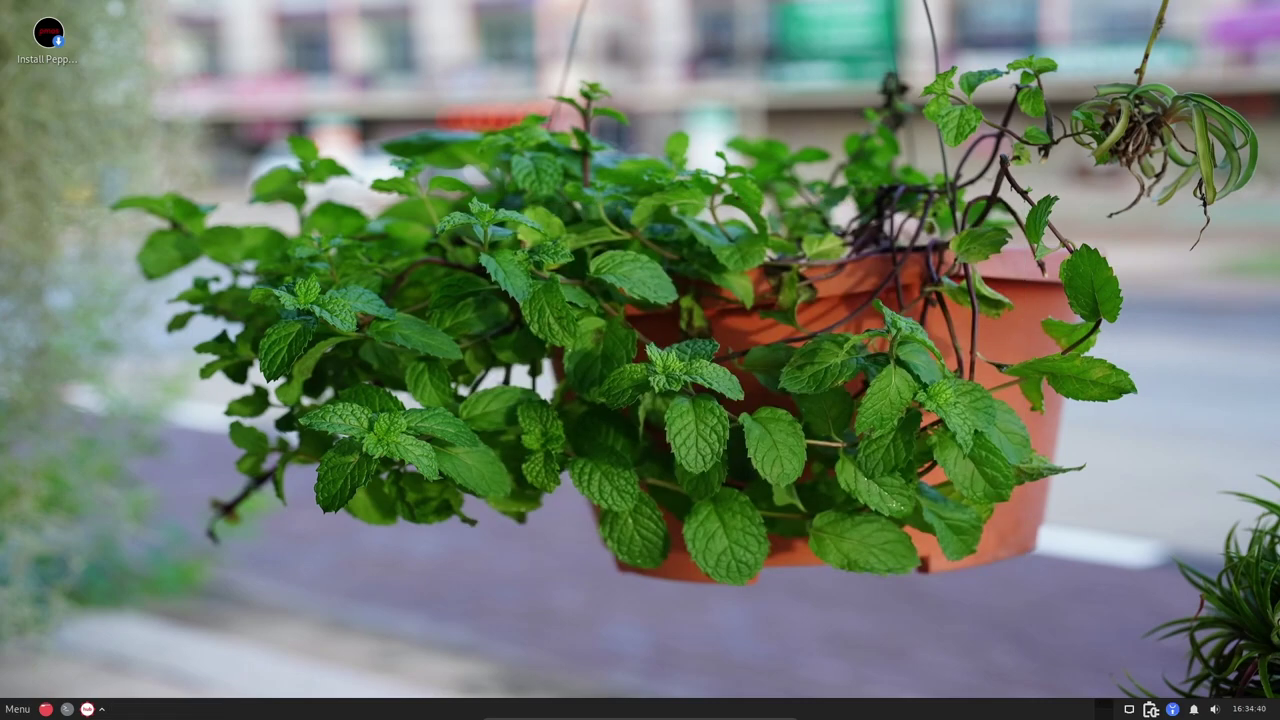
- Open Orage Globaltime from the Office applications, view its Globaltime Preferences, and close both windows
key("super")
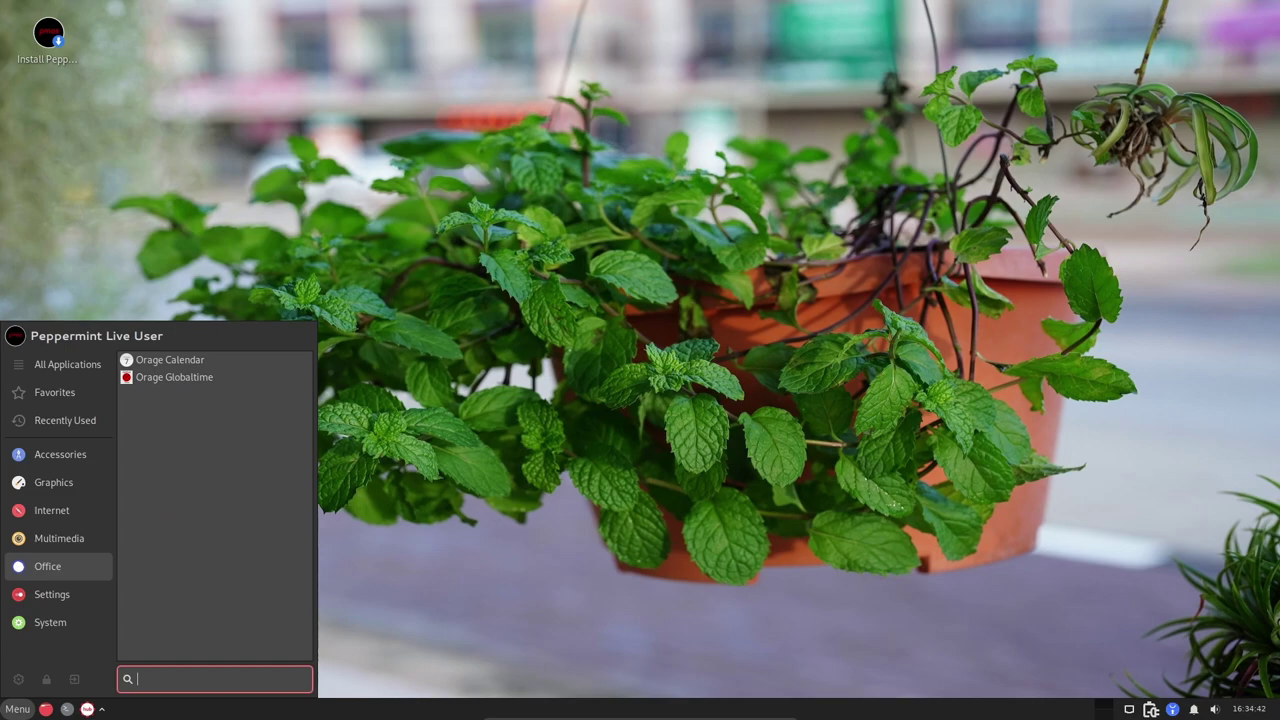
left_click(174, 377)
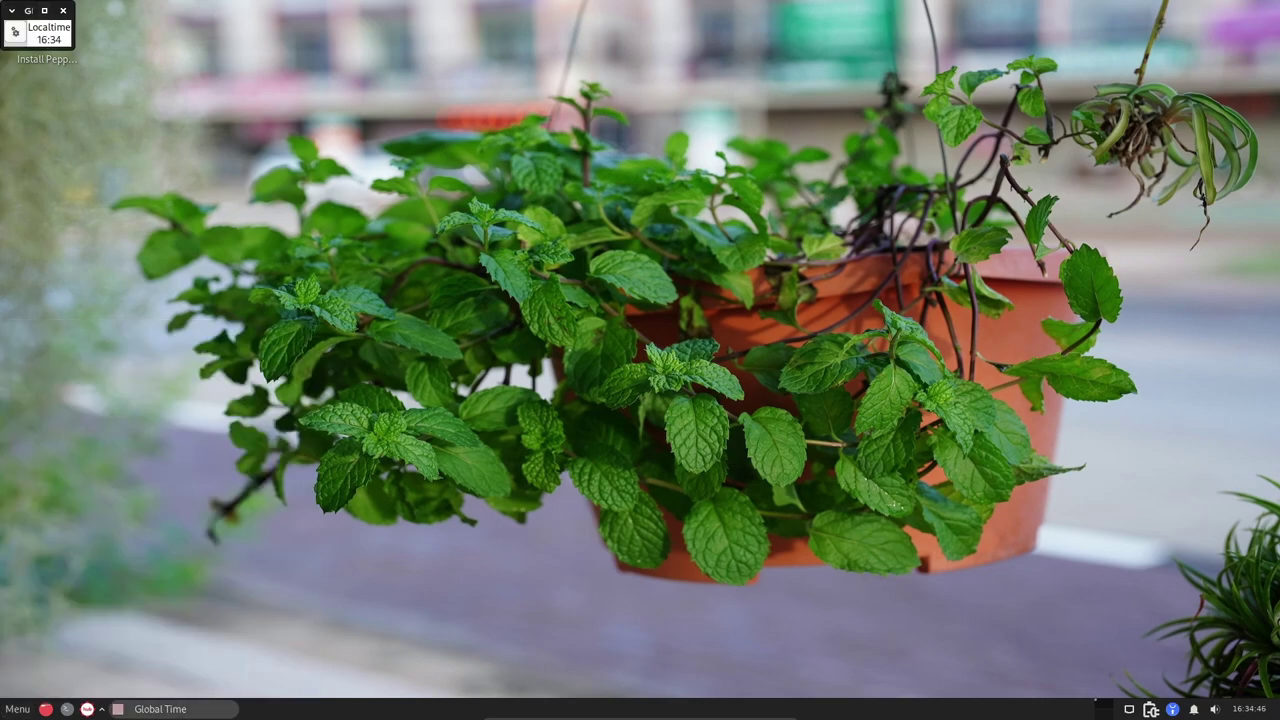
left_click_drag(28, 10, 514, 181)
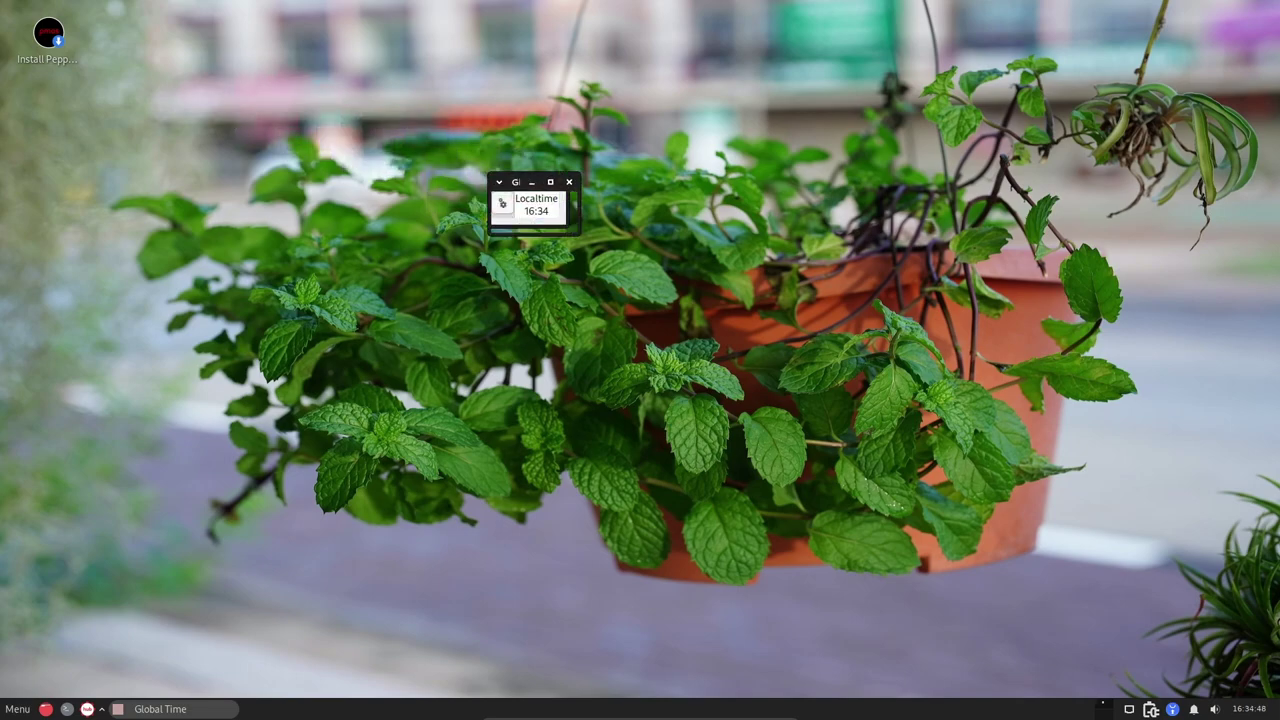
left_click_drag(561, 223, 906, 437)
left_click(502, 203)
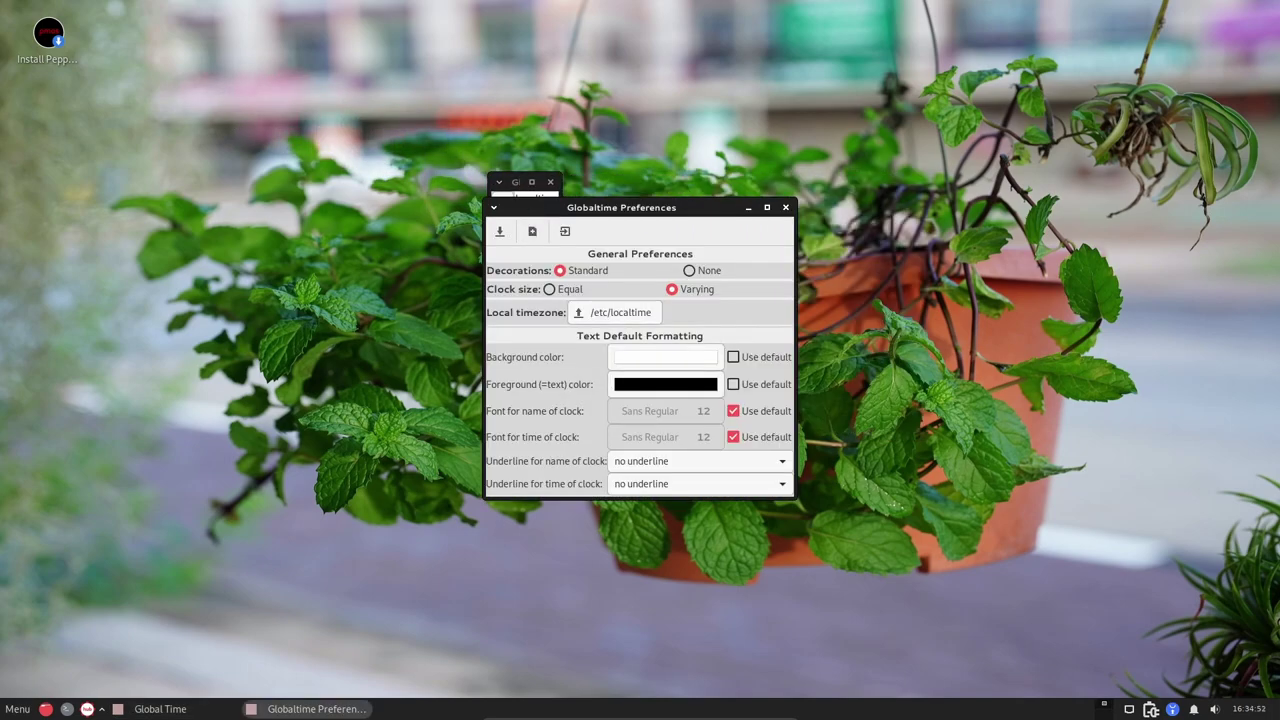
left_click(785, 207)
left_click(550, 181)
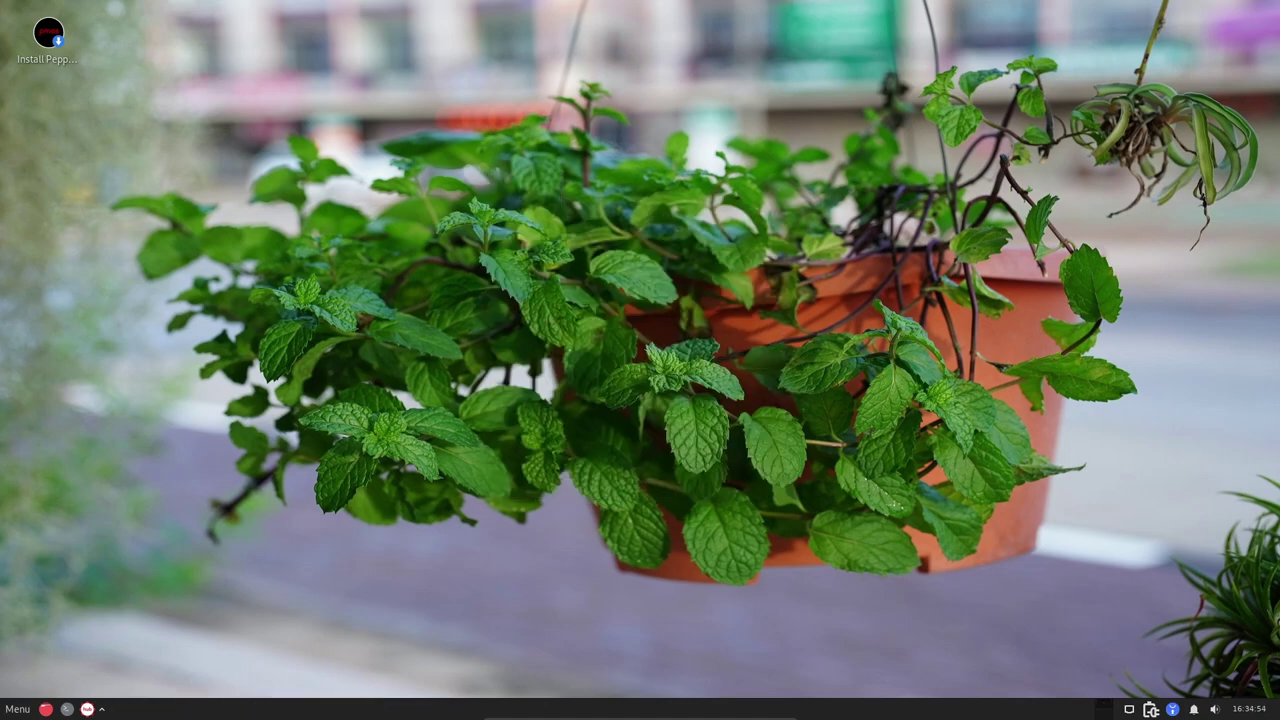
- Browse the applications in the Settings category, open Peppermint Hub to view its system and software tools, and close it
left_click(17, 709)
left_click(51, 594)
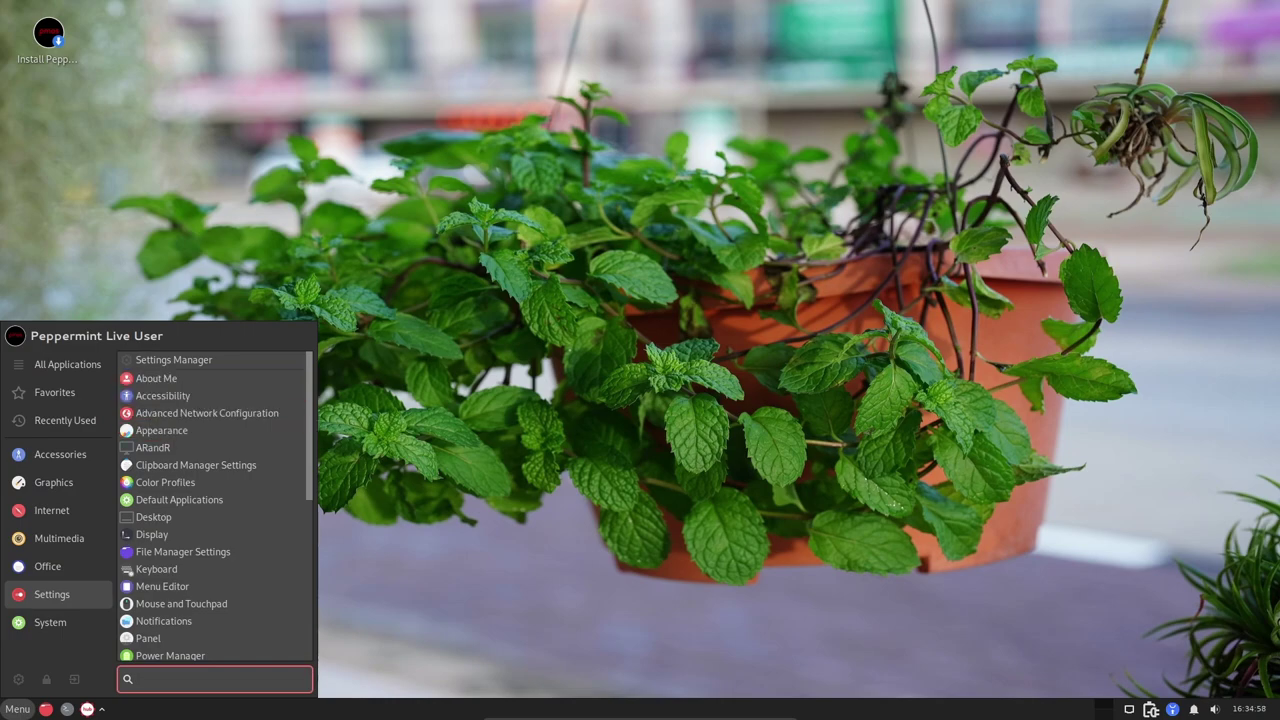
scroll(210, 440, "down", 2)
scroll(210, 455, "down", 3)
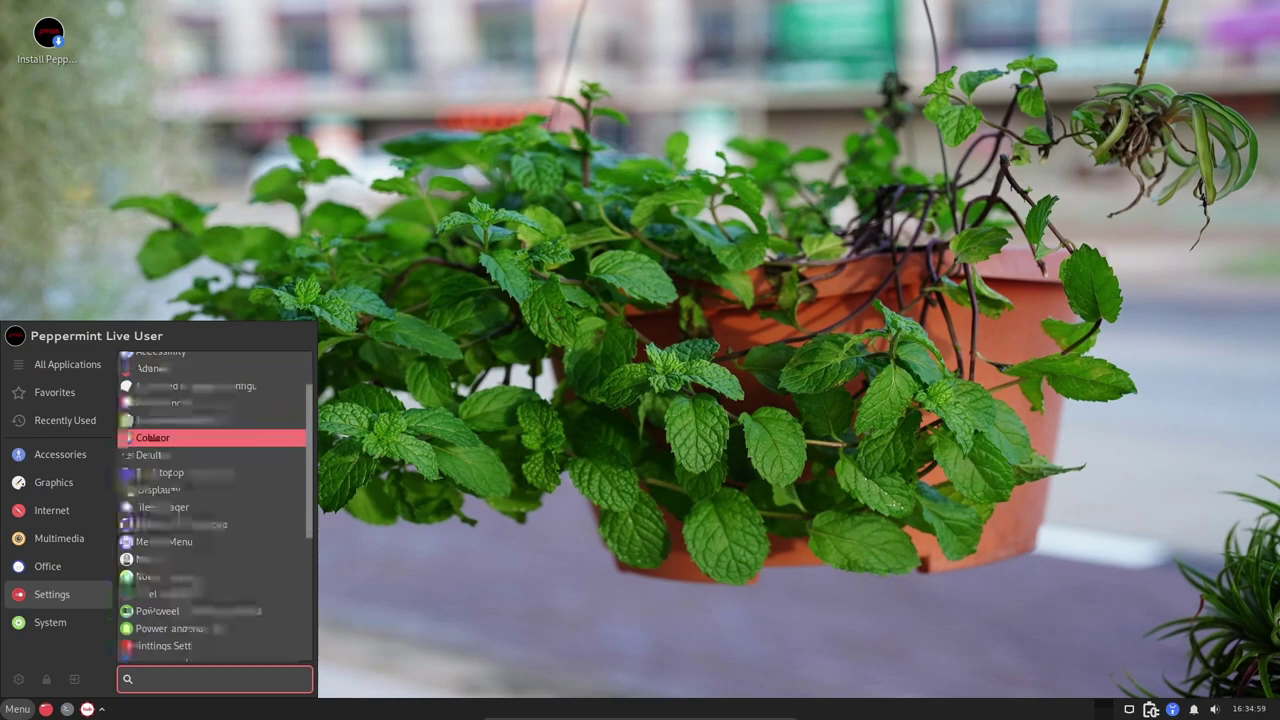
scroll(210, 468, "down", 4)
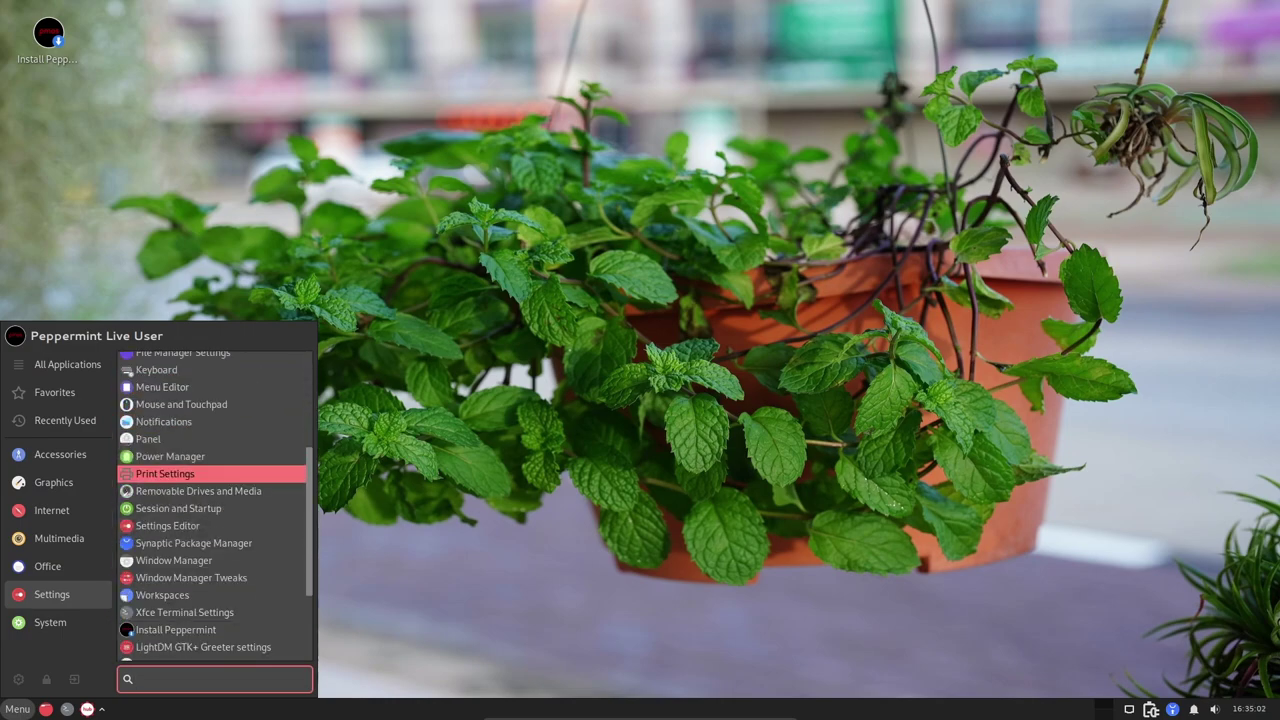
scroll(210, 470, "down", 4)
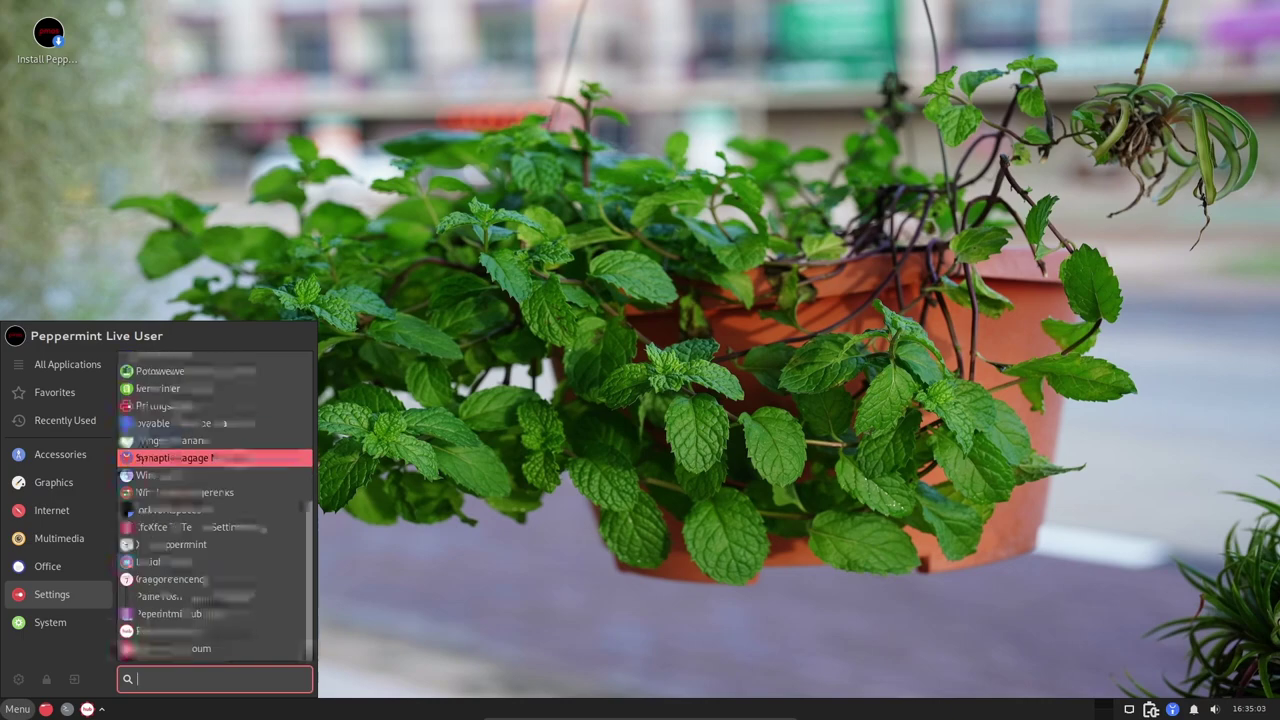
left_click(171, 565)
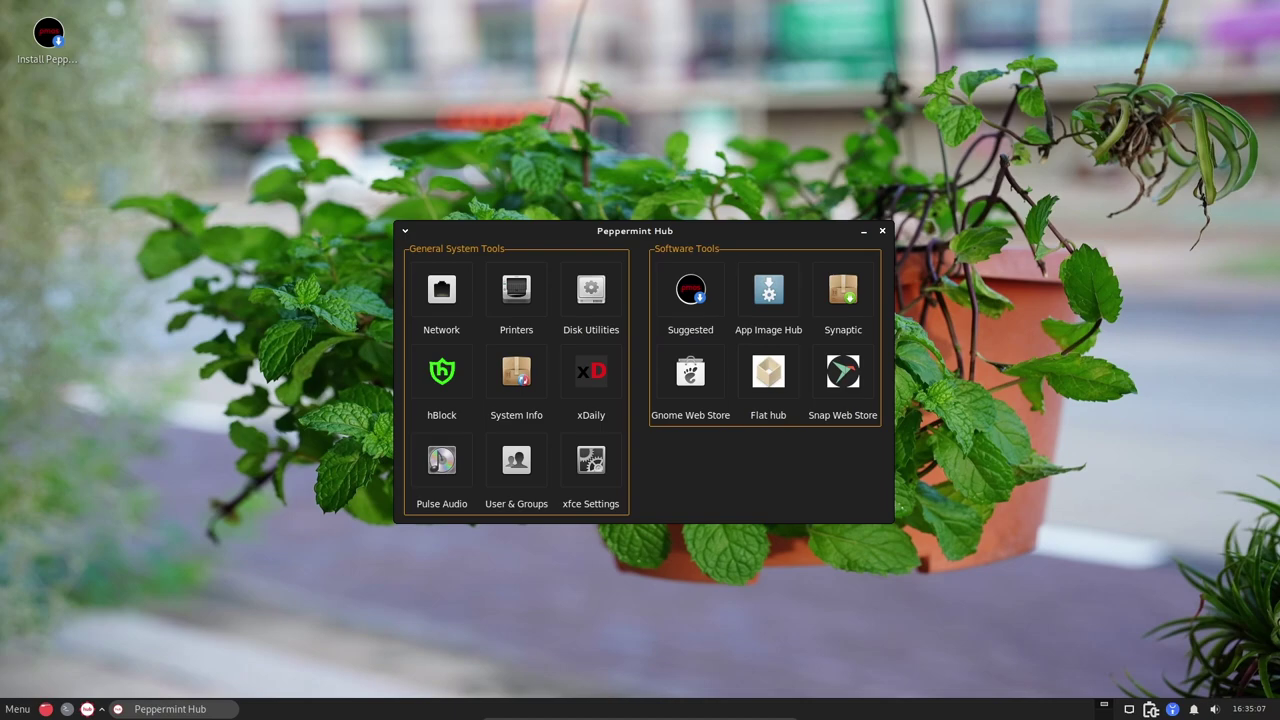
key("alt+F4")
- Open Synaptic Package Manager from the System applications, dismiss its introduction, view its About information, and quit it
key("super")
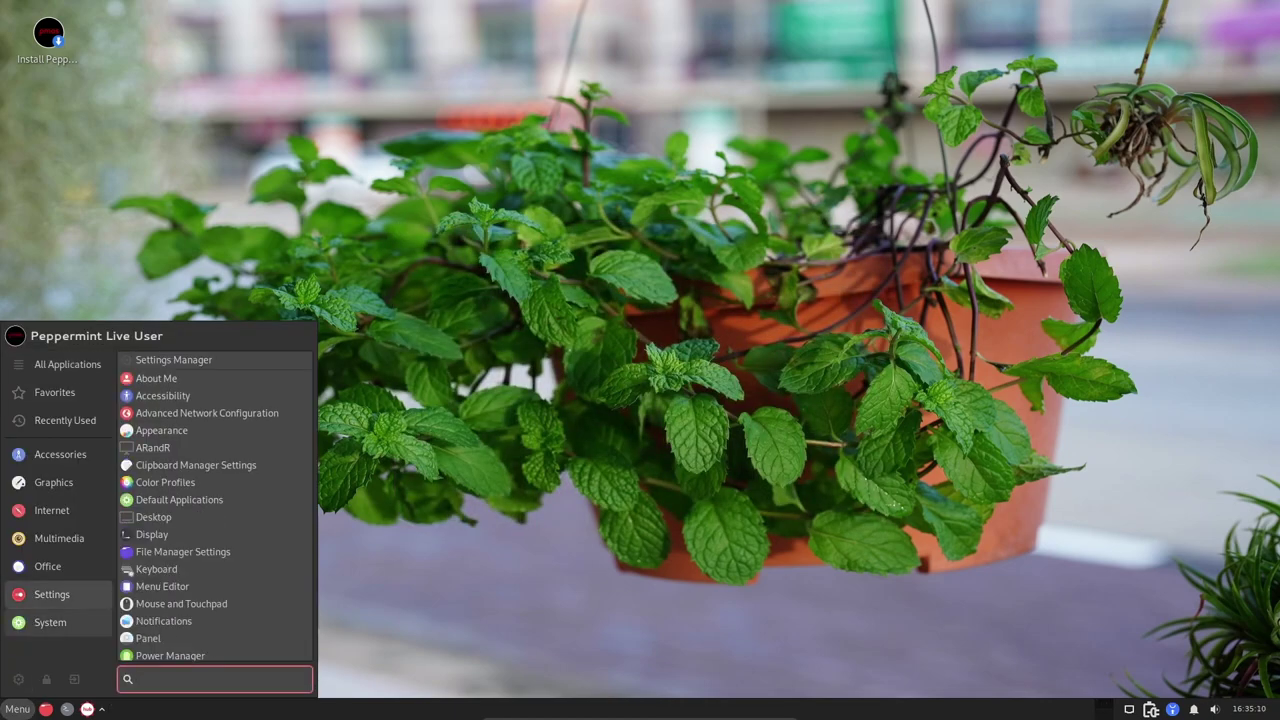
left_click(50, 622)
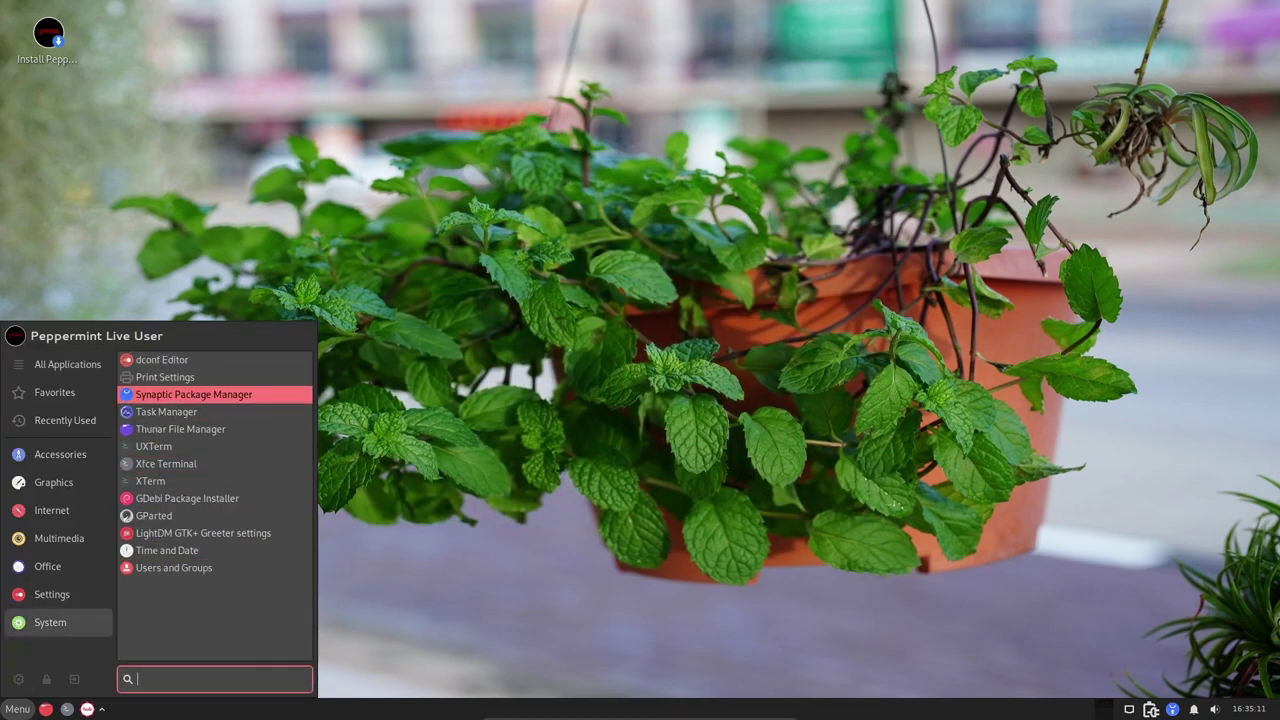
key("Return")
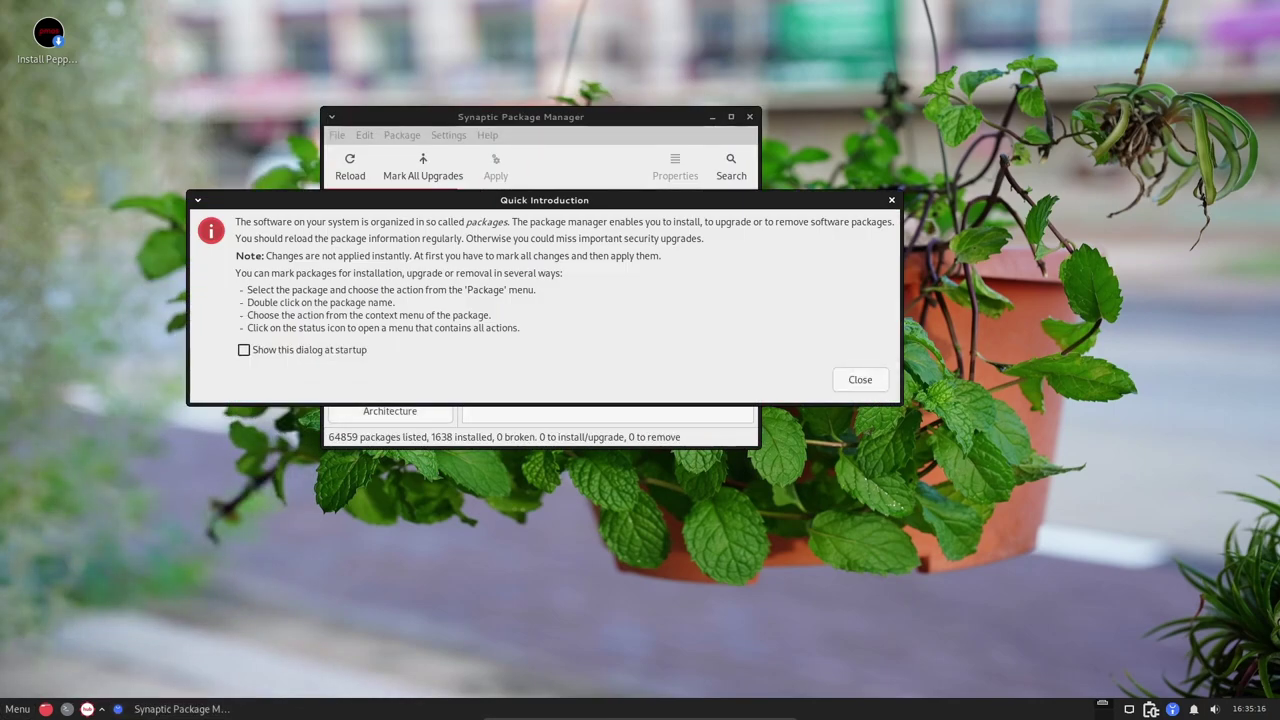
key("Return")
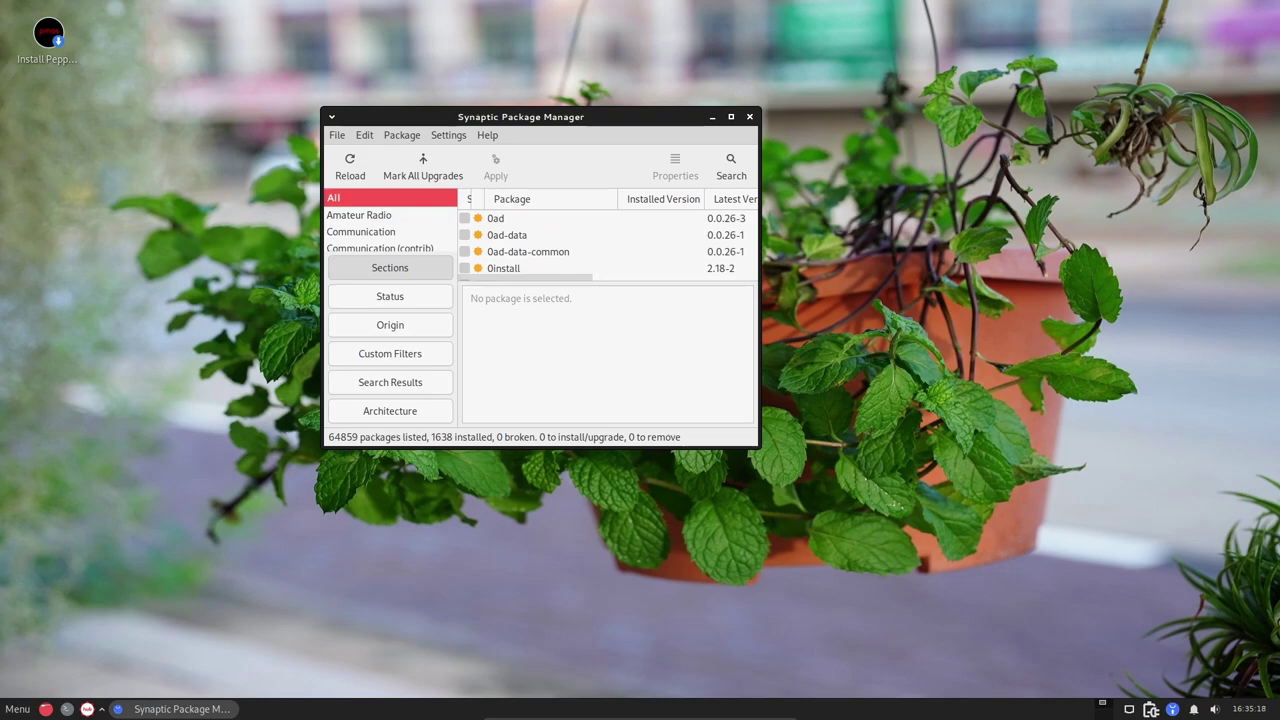
key("alt+h")
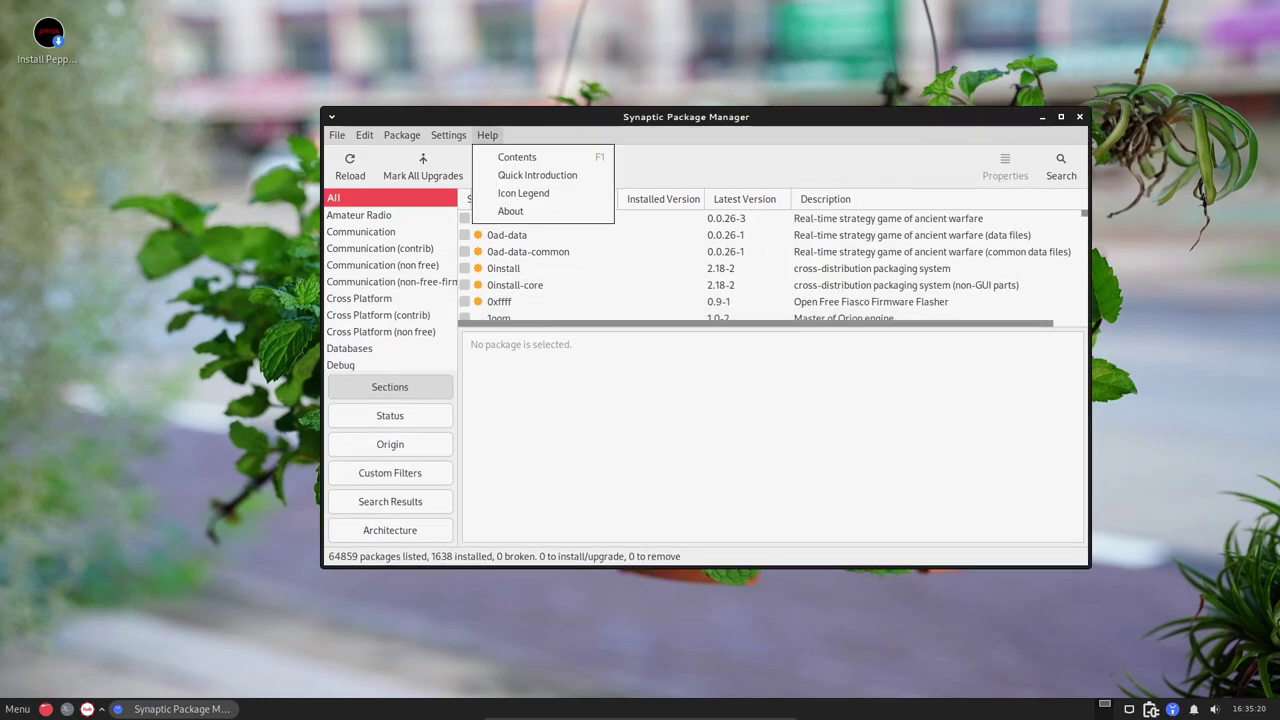
key("Down")
key("Return")
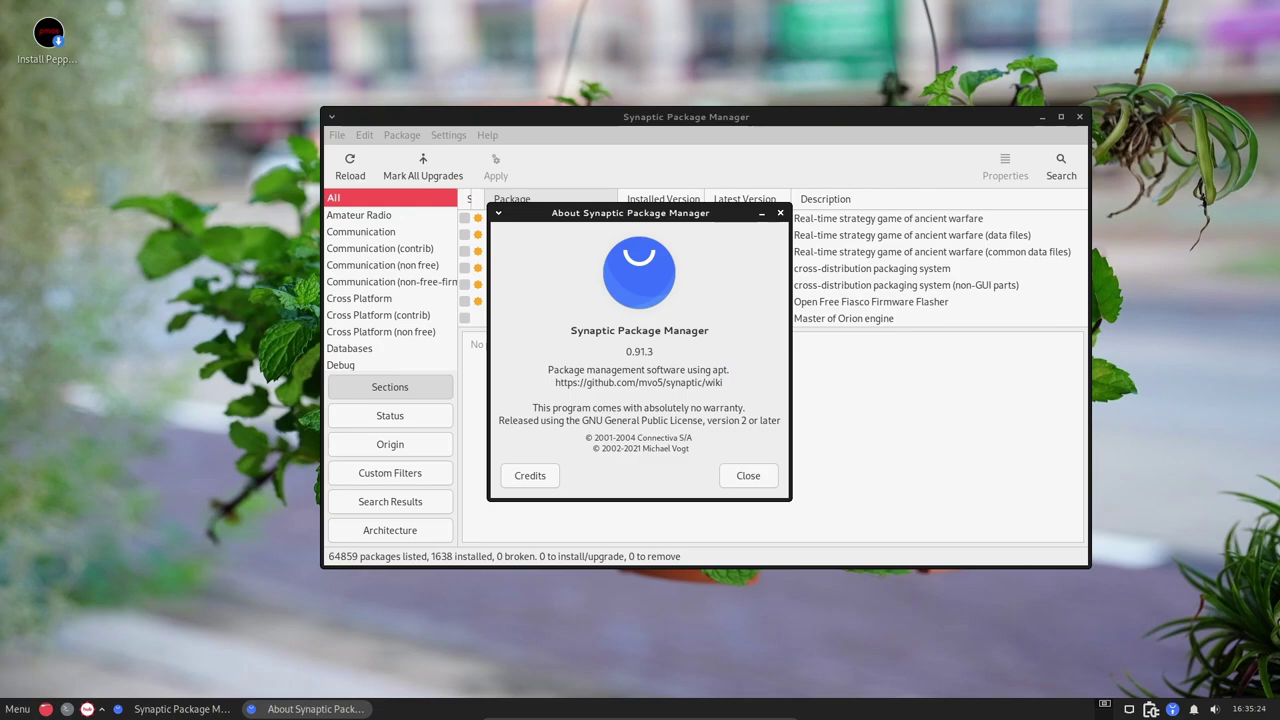
key("Escape")
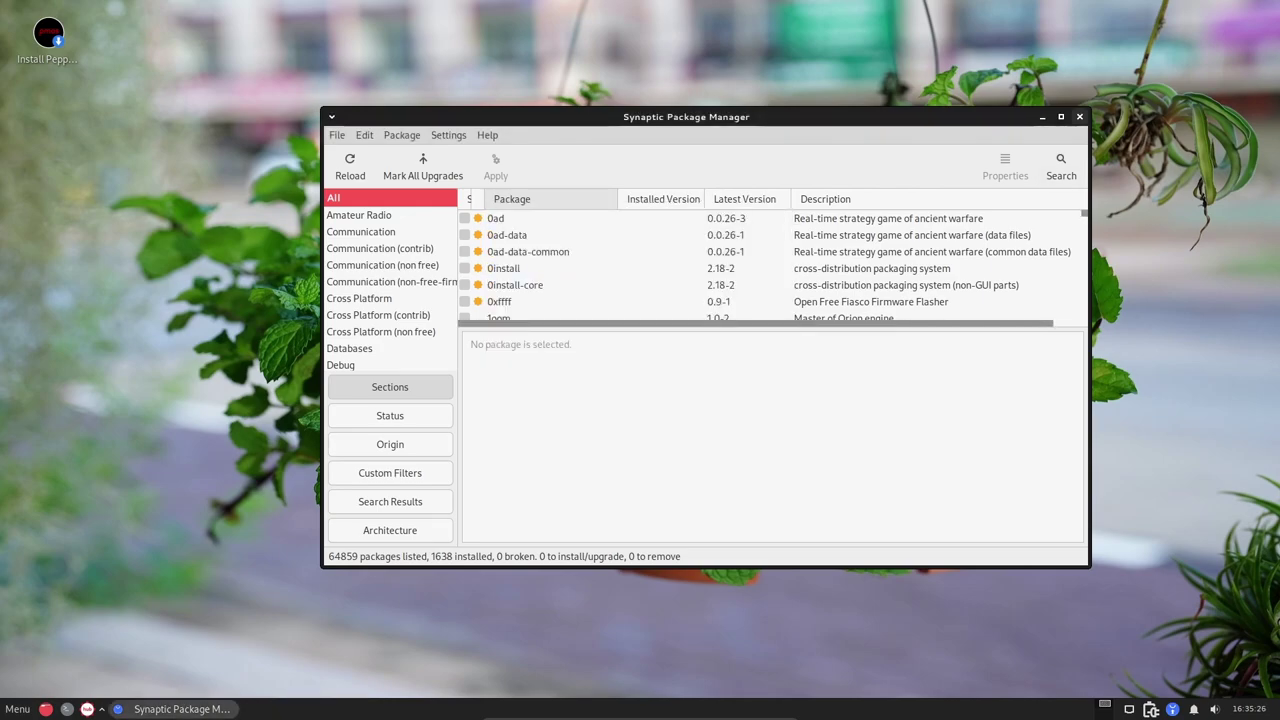
key("ctrl+q")
- Set the desktop wallpaper to the pagoda image in the desktop settings and close them
key("super")
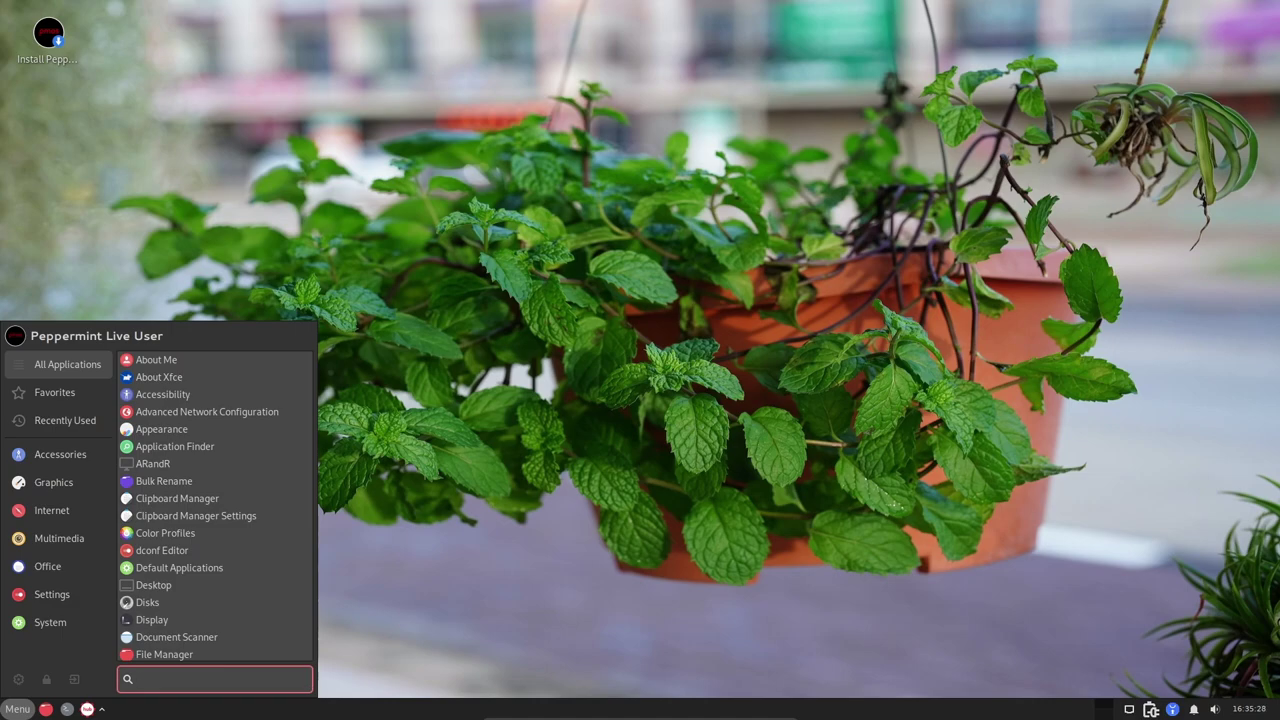
right_click(670, 243)
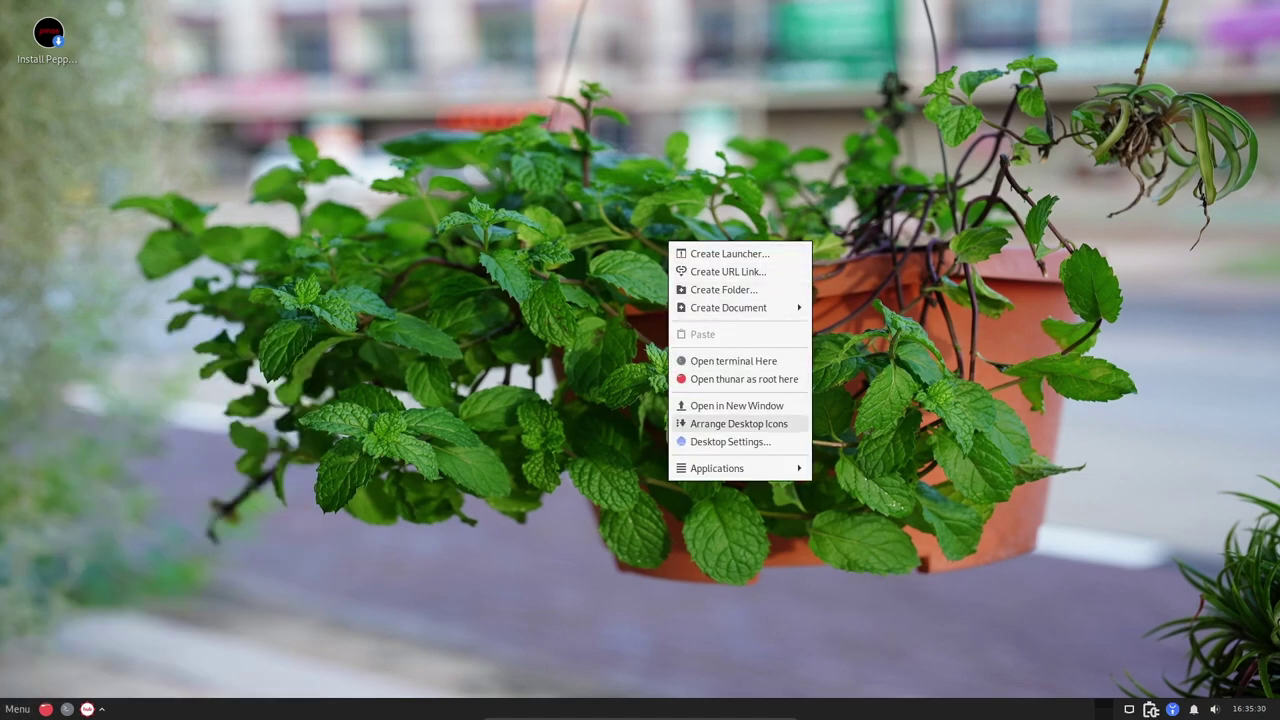
key("Down")
key("Return")
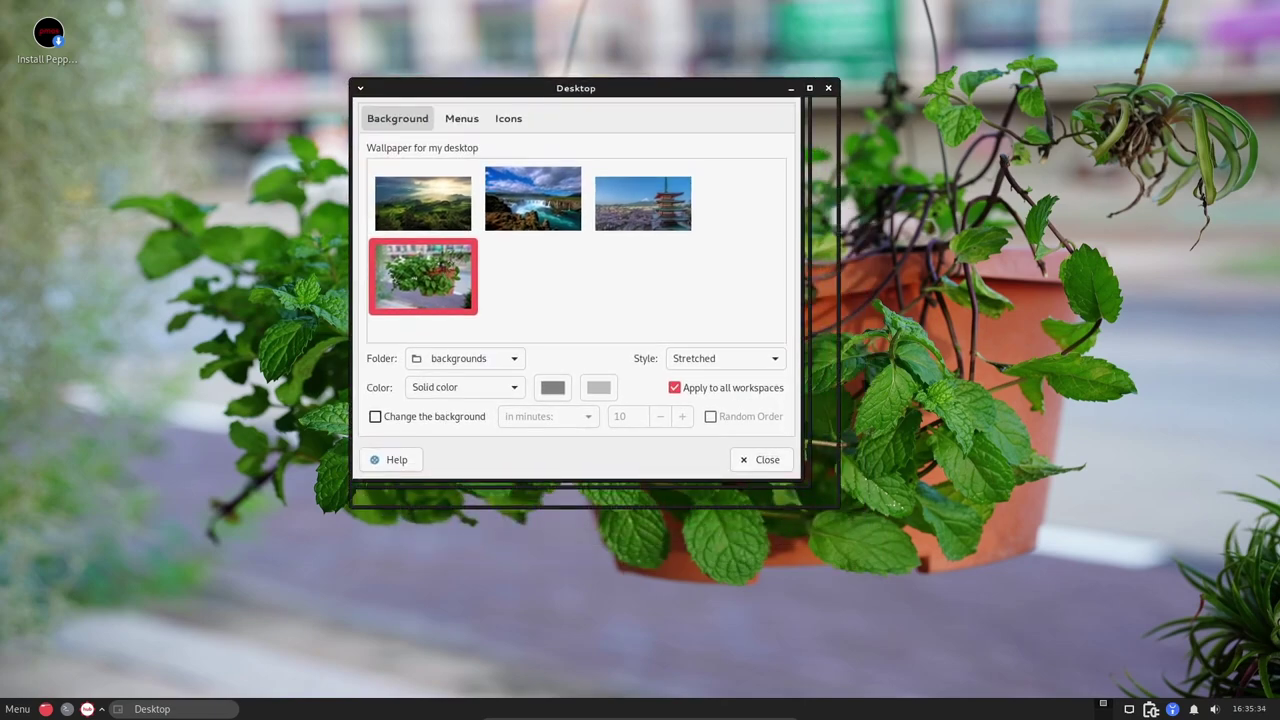
left_click(643, 198)
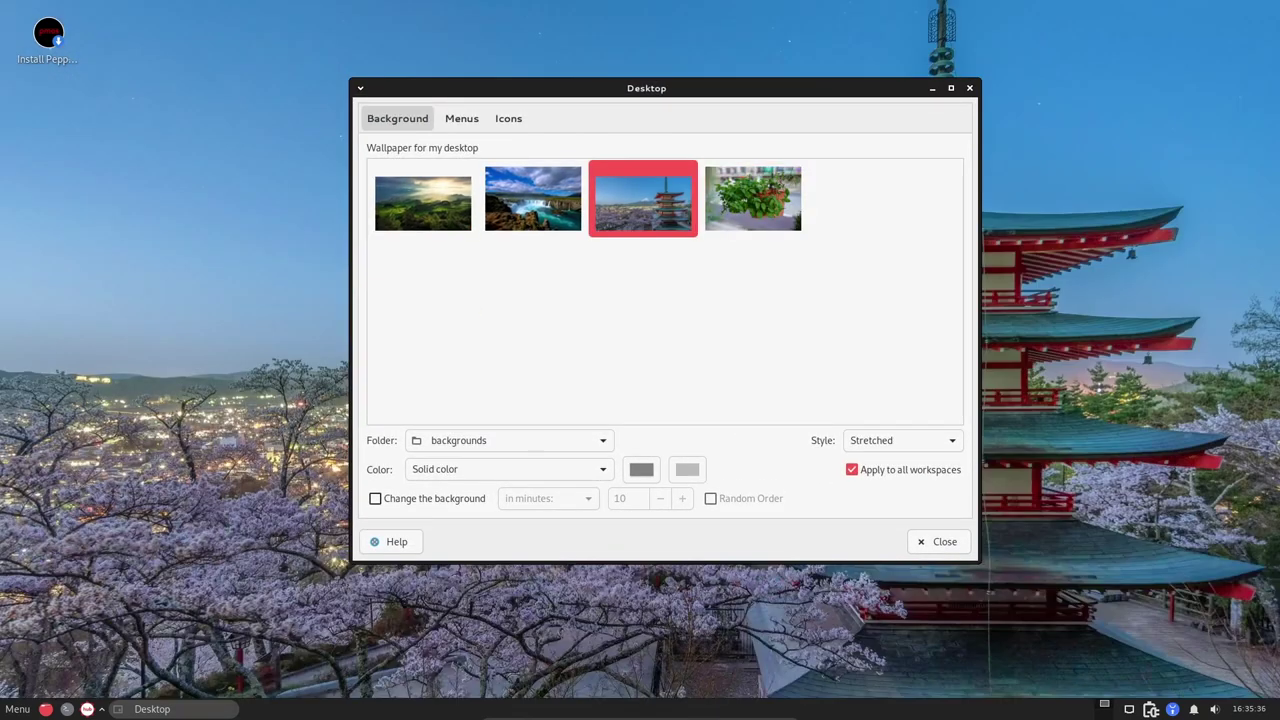
left_click(938, 541)
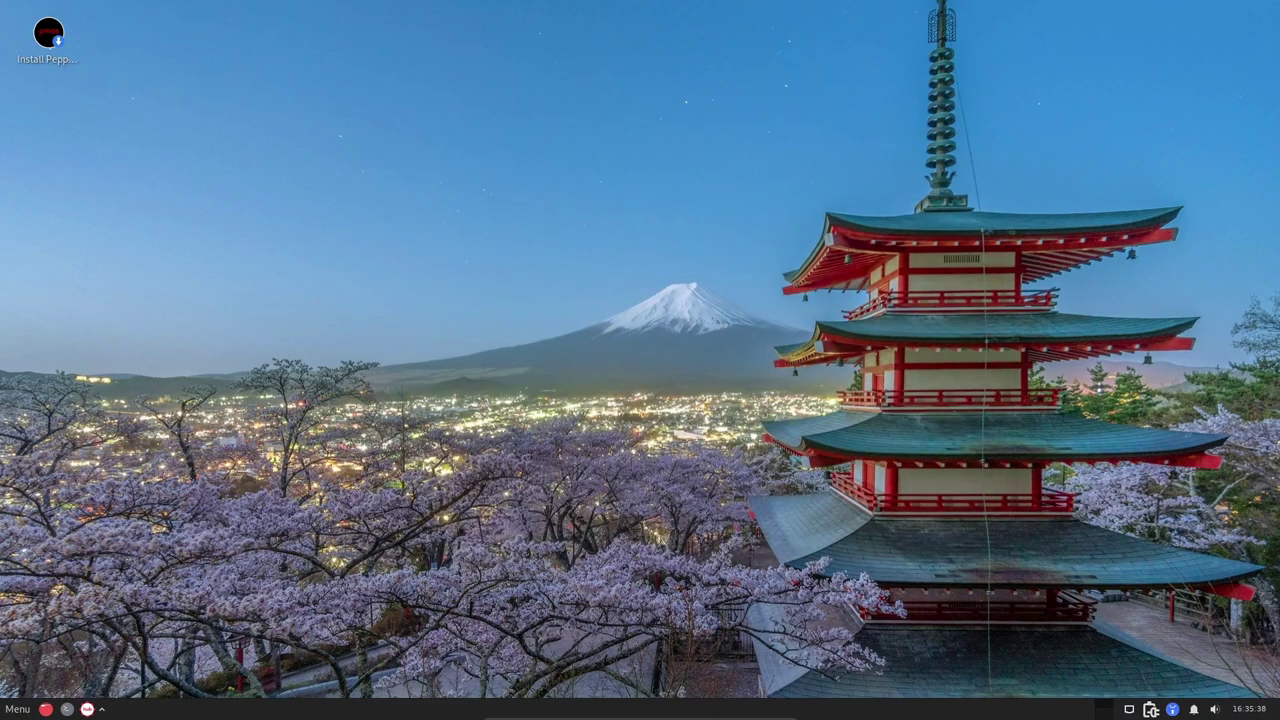
- Change the desktop wallpaper to the waterfall image in the desktop settings and close them
right_click(630, 350)
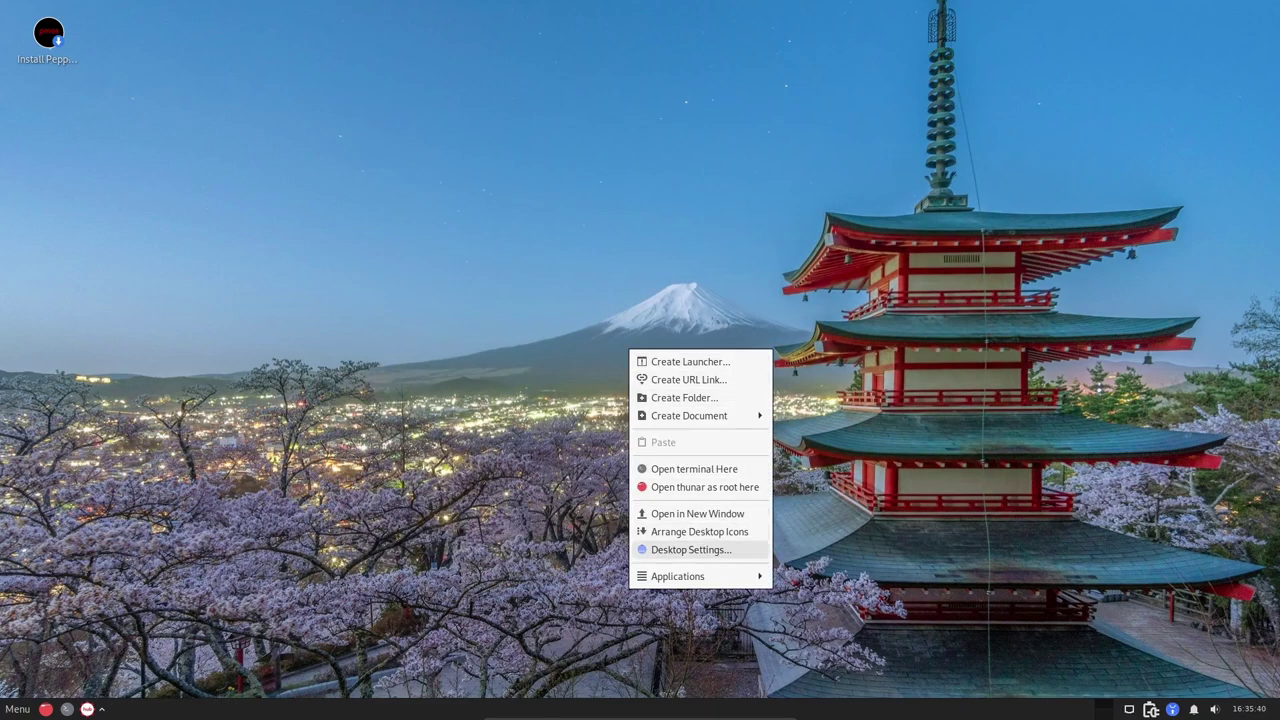
left_click(690, 549)
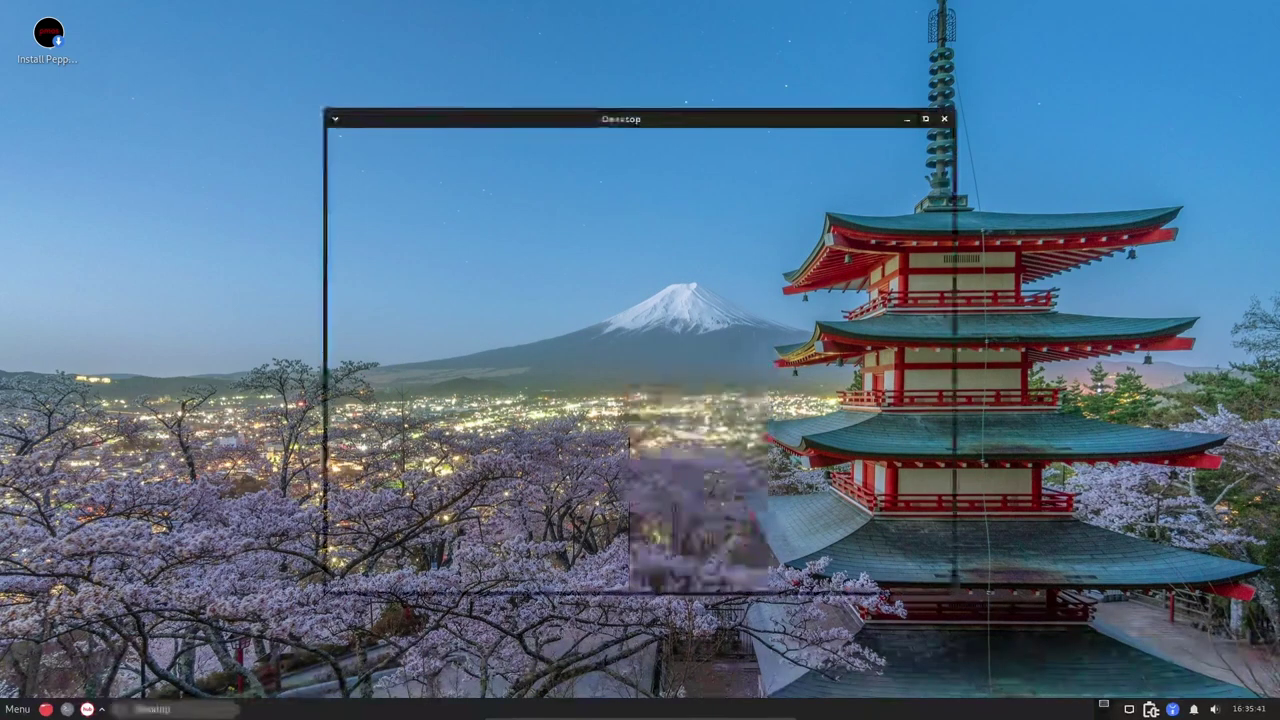
left_click(507, 229)
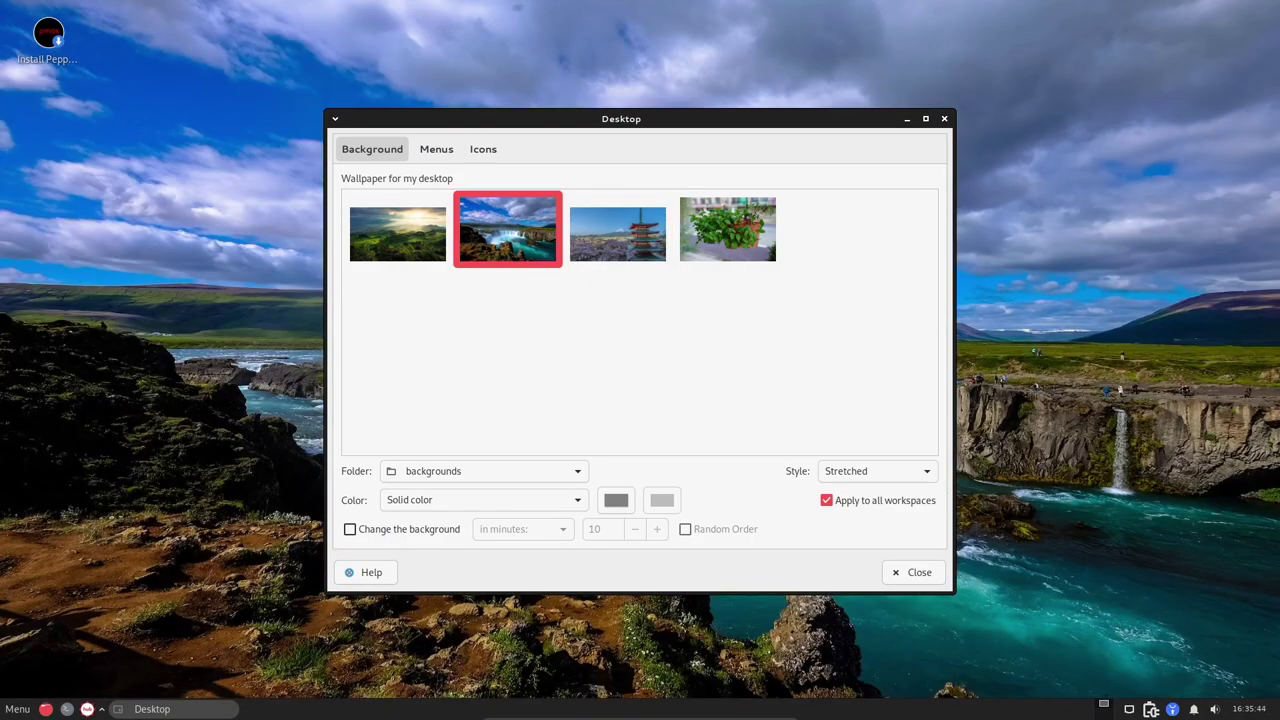
left_click(944, 118)
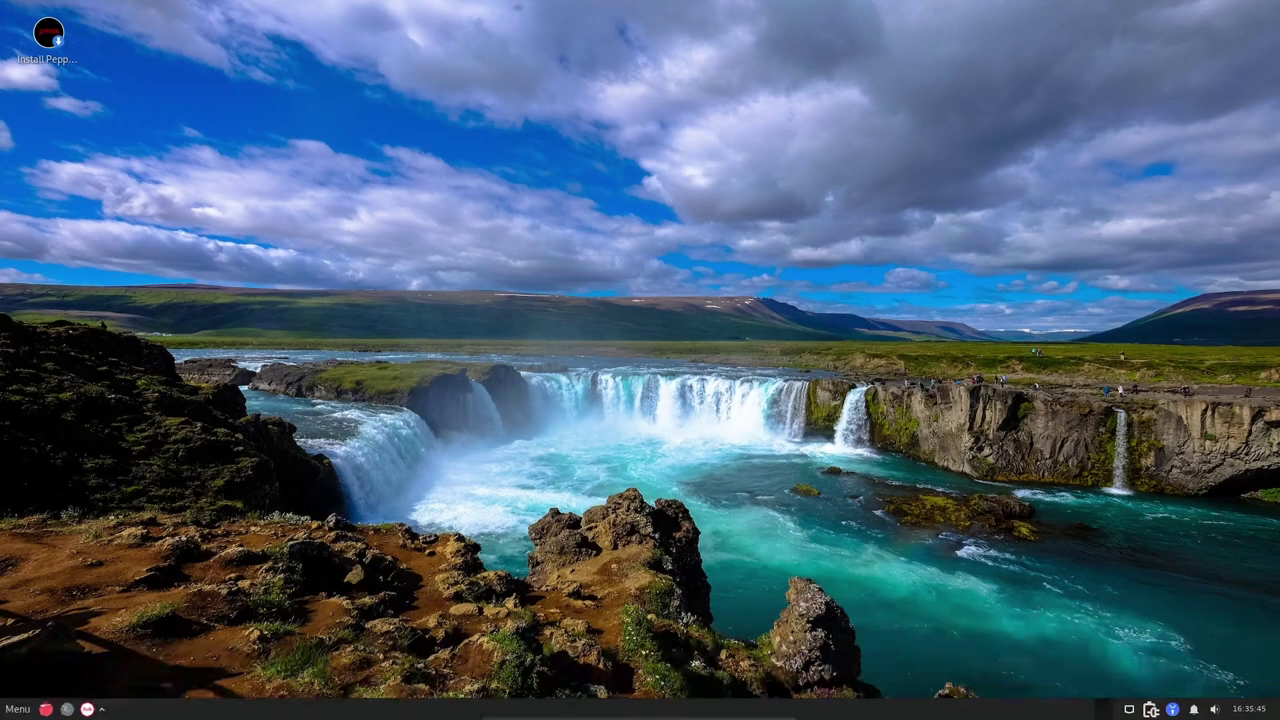
- Review the Display, Appearance and Items pages of the panel preferences, close them, and check the notification options
right_click(786, 708)
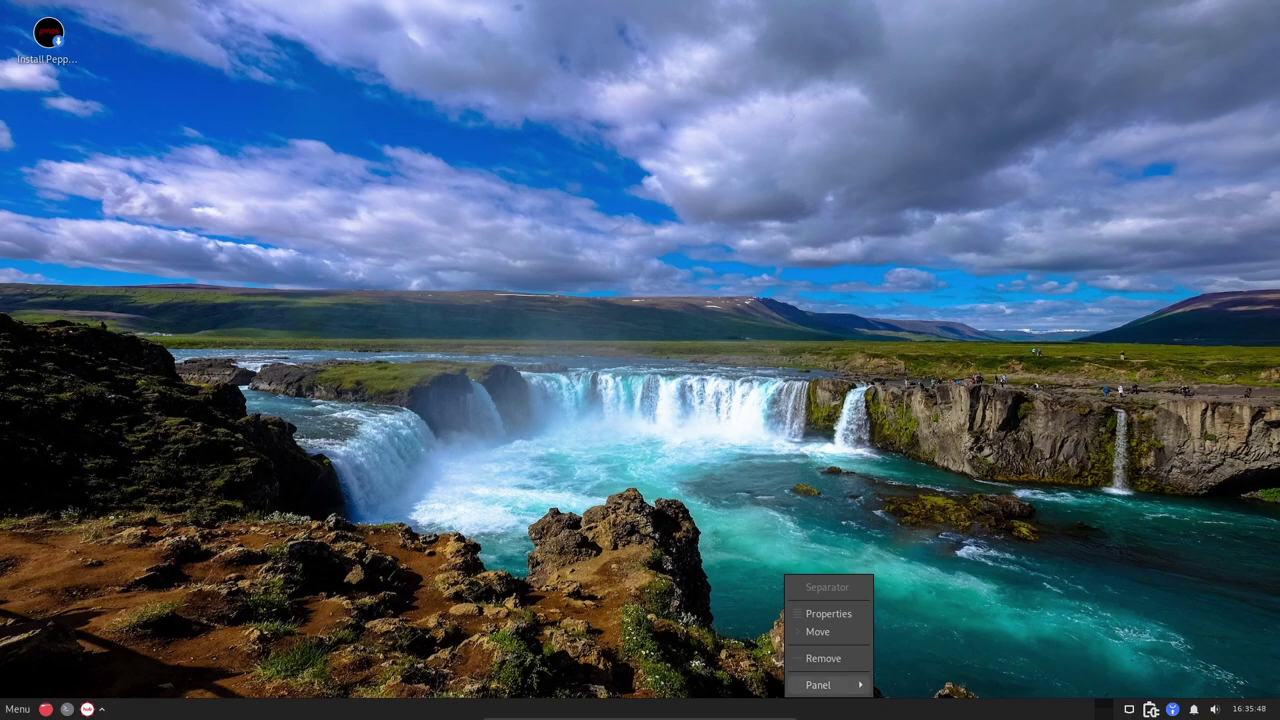
mouse_move(818, 685)
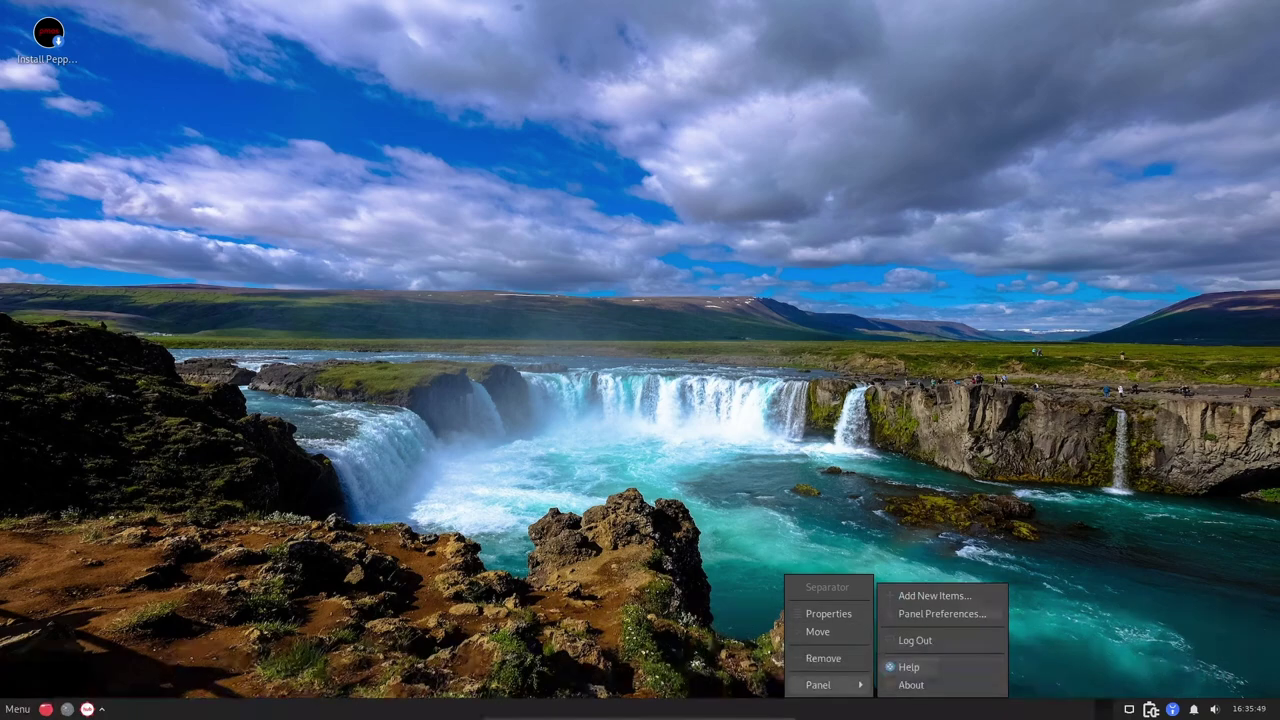
left_click(940, 613)
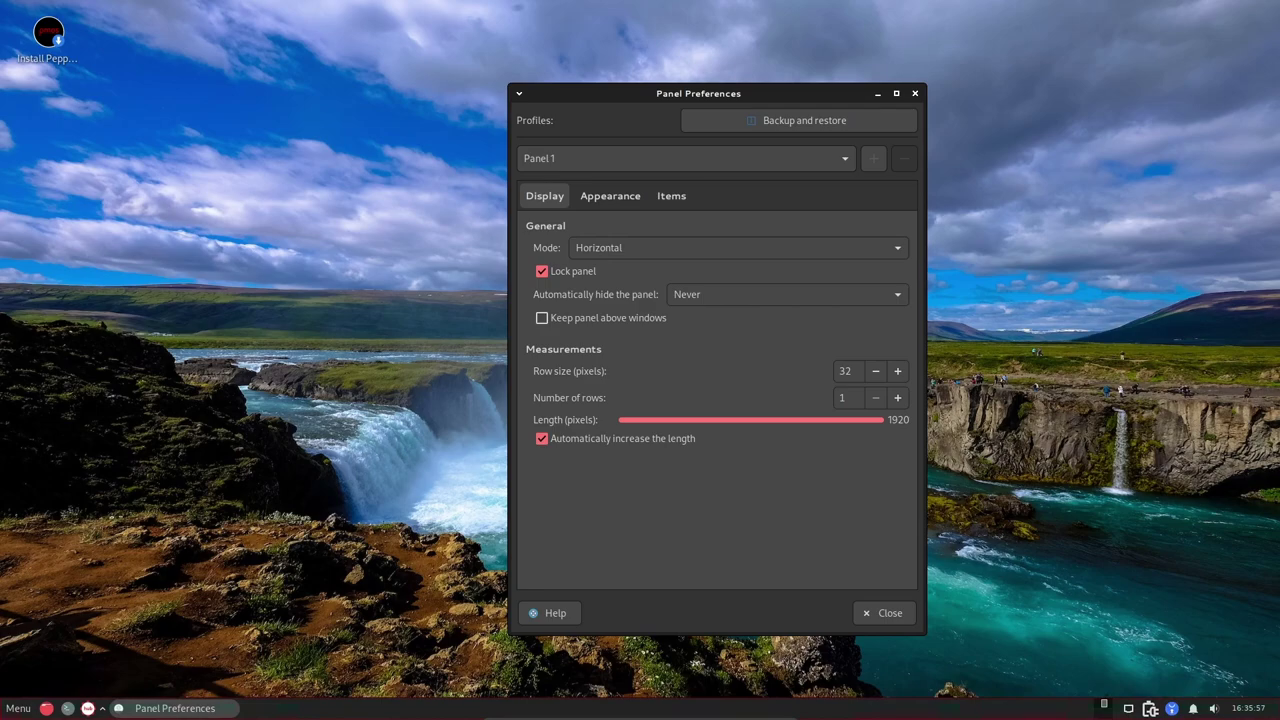
left_click(610, 196)
left_click(671, 196)
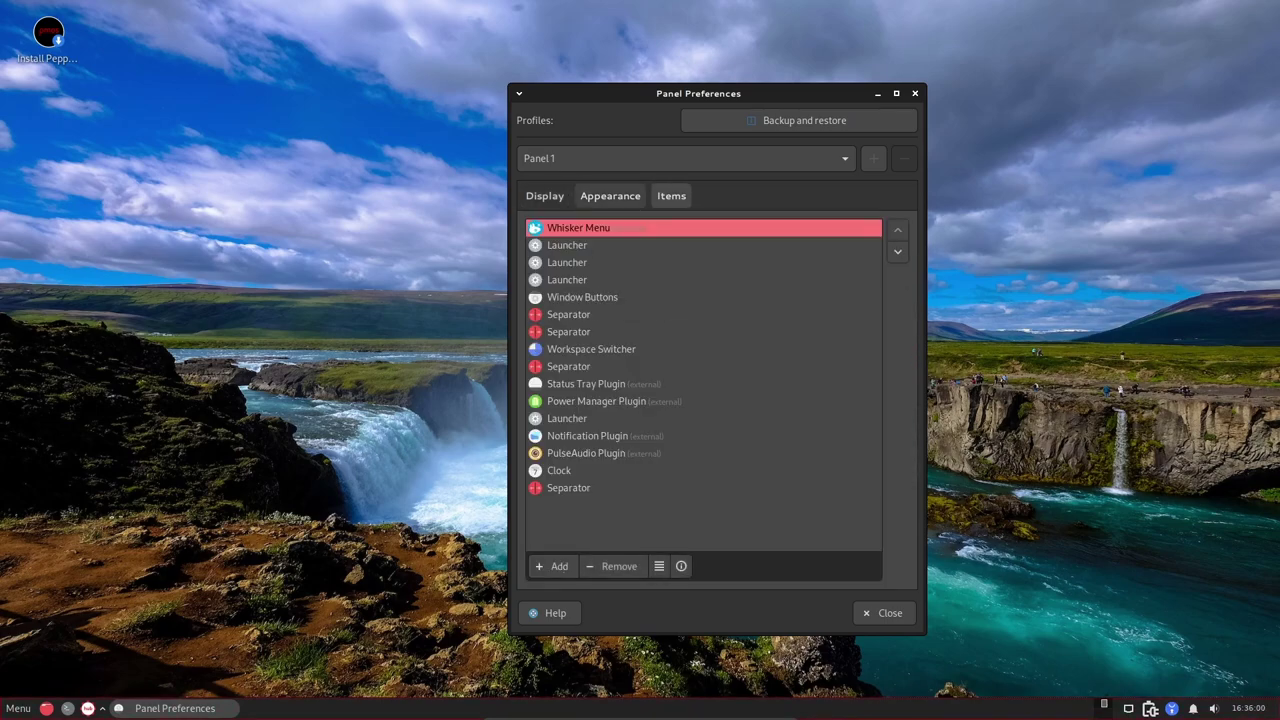
left_click(545, 196)
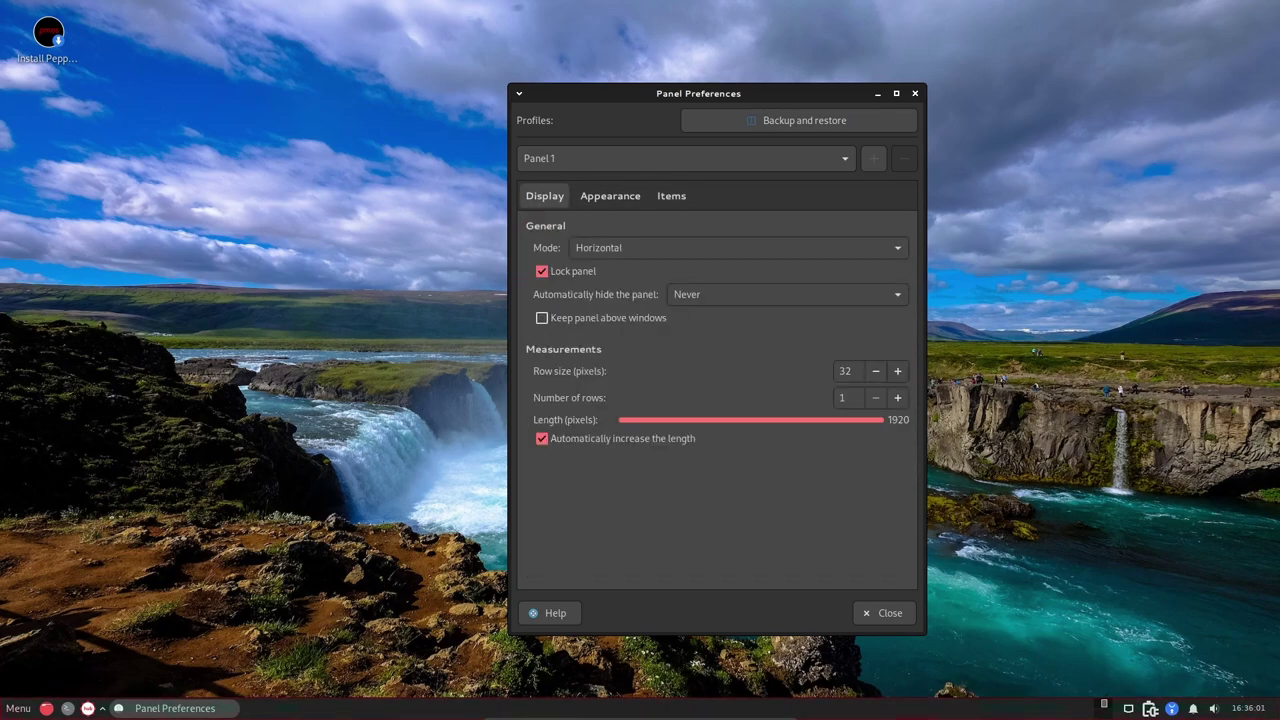
left_click(914, 93)
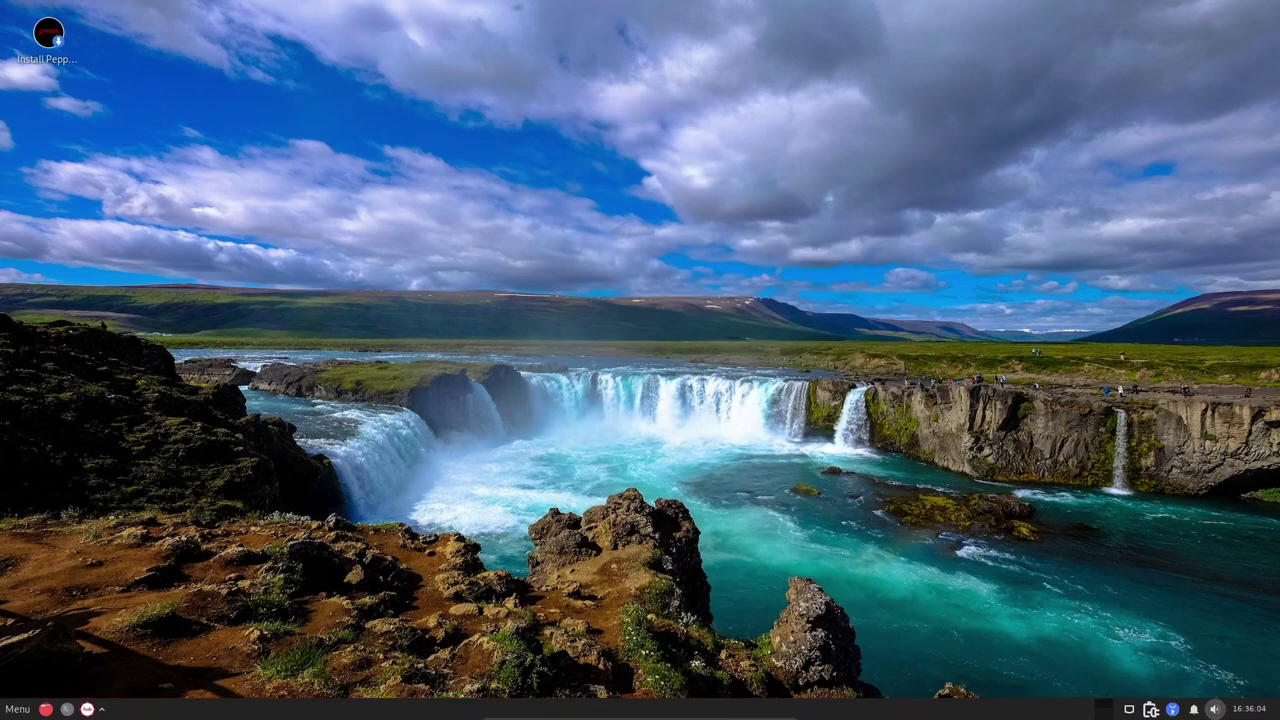
left_click(1193, 709)
left_click(1193, 709)
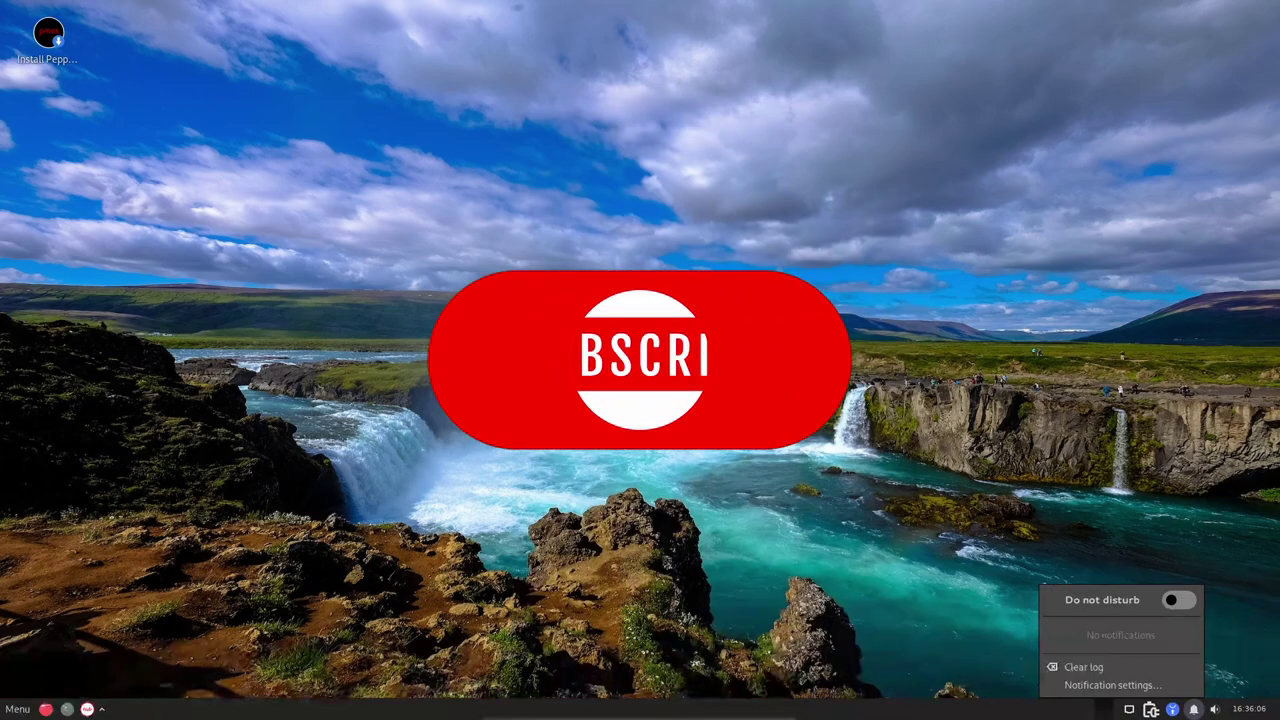
- Review the package upgrades offered by the system update in a terminal, and close it without continuing
key("ctrl+alt+t")
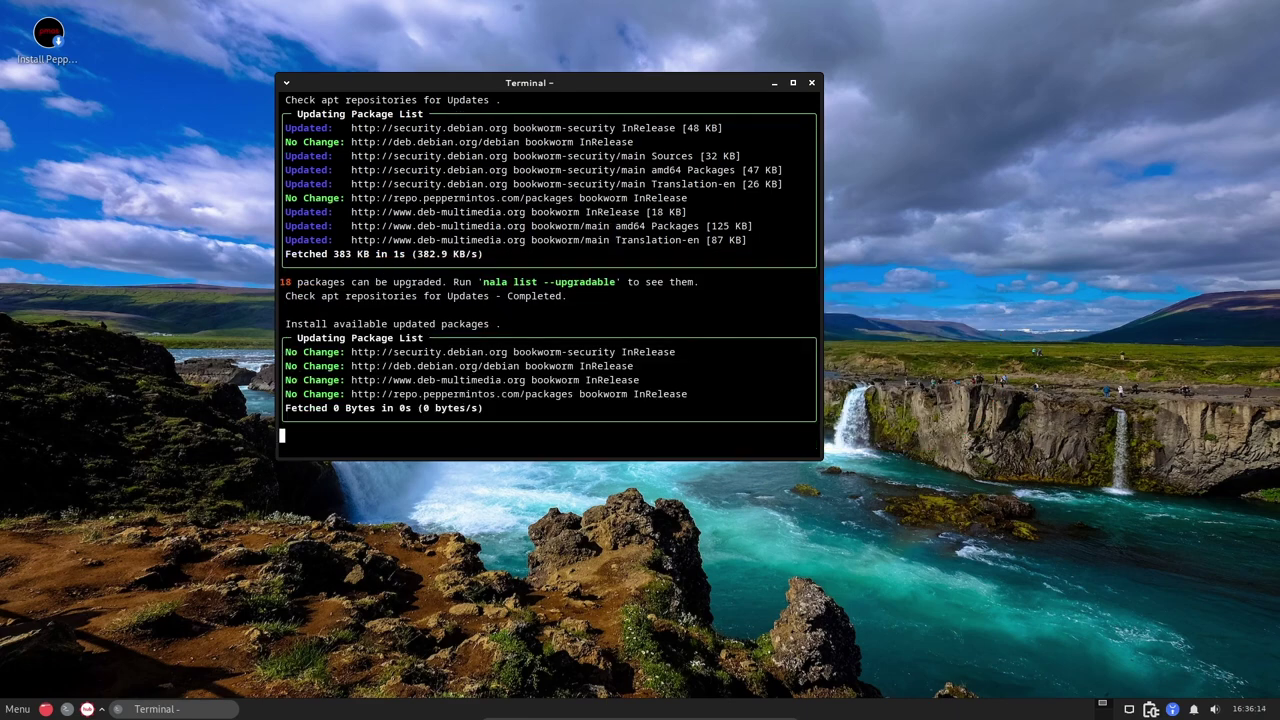
scroll(549, 277, "up", 7)
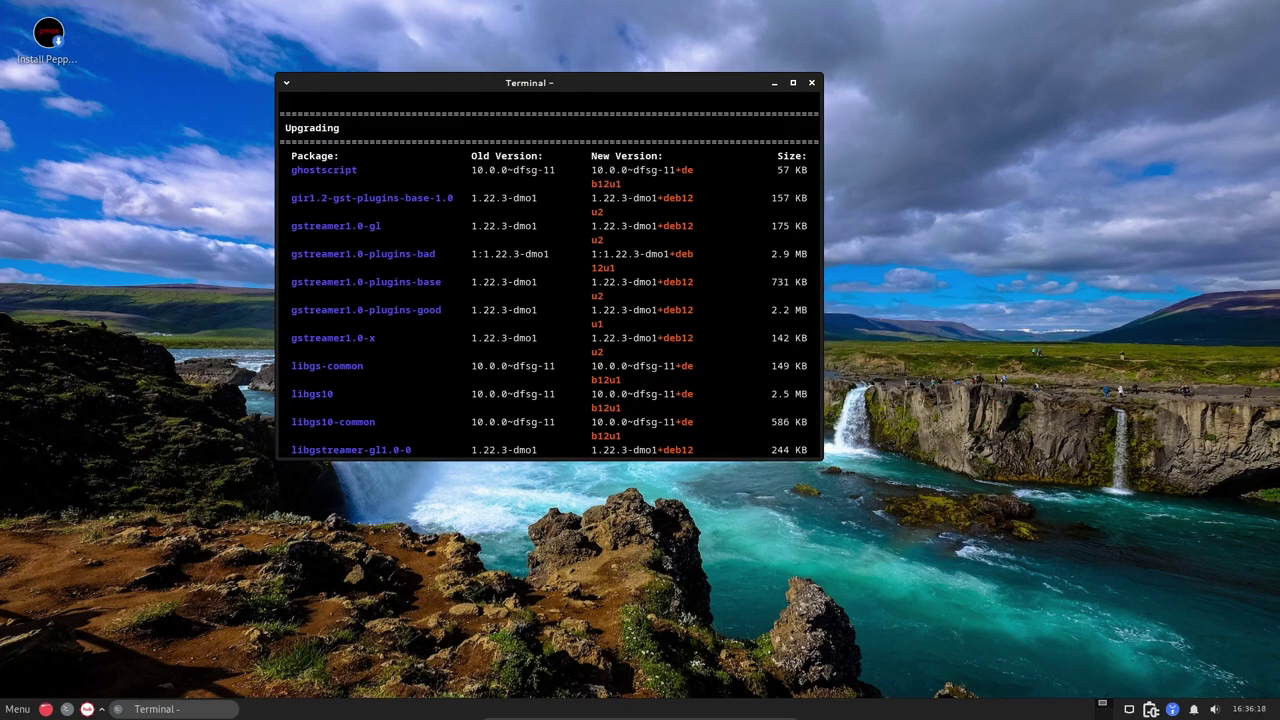
scroll(549, 277, "down", 7)
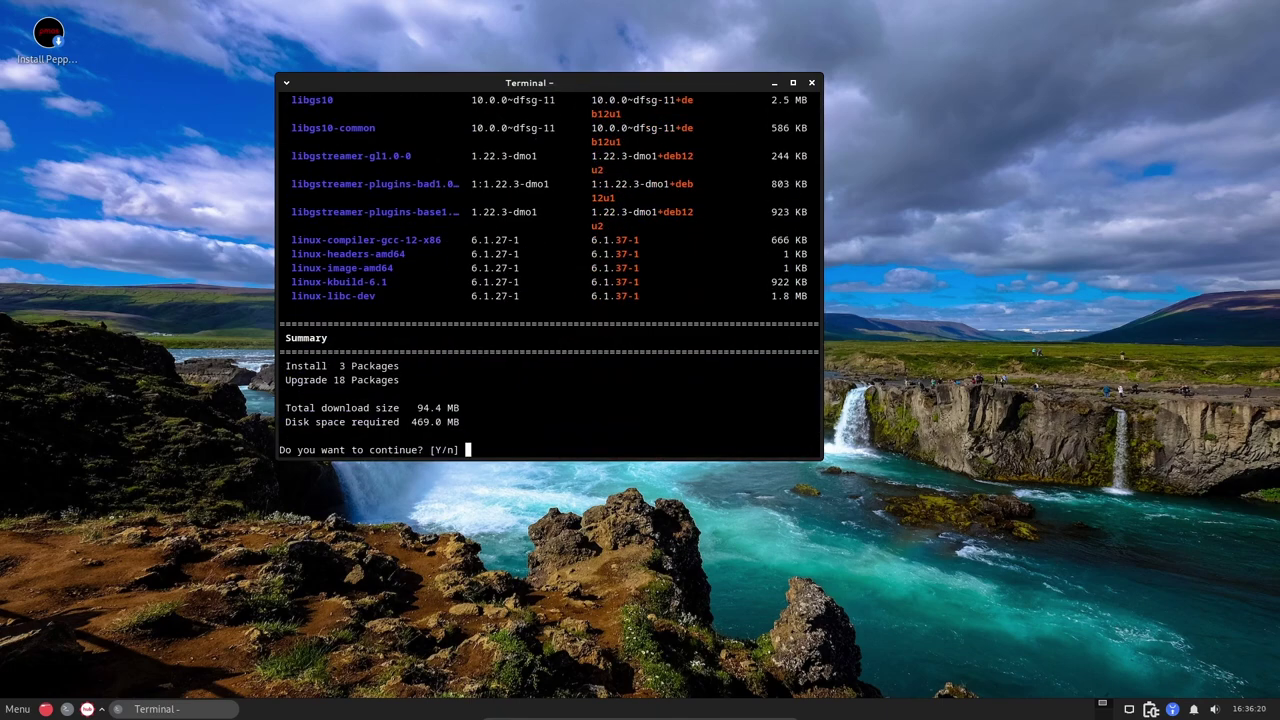
key("alt+F4")
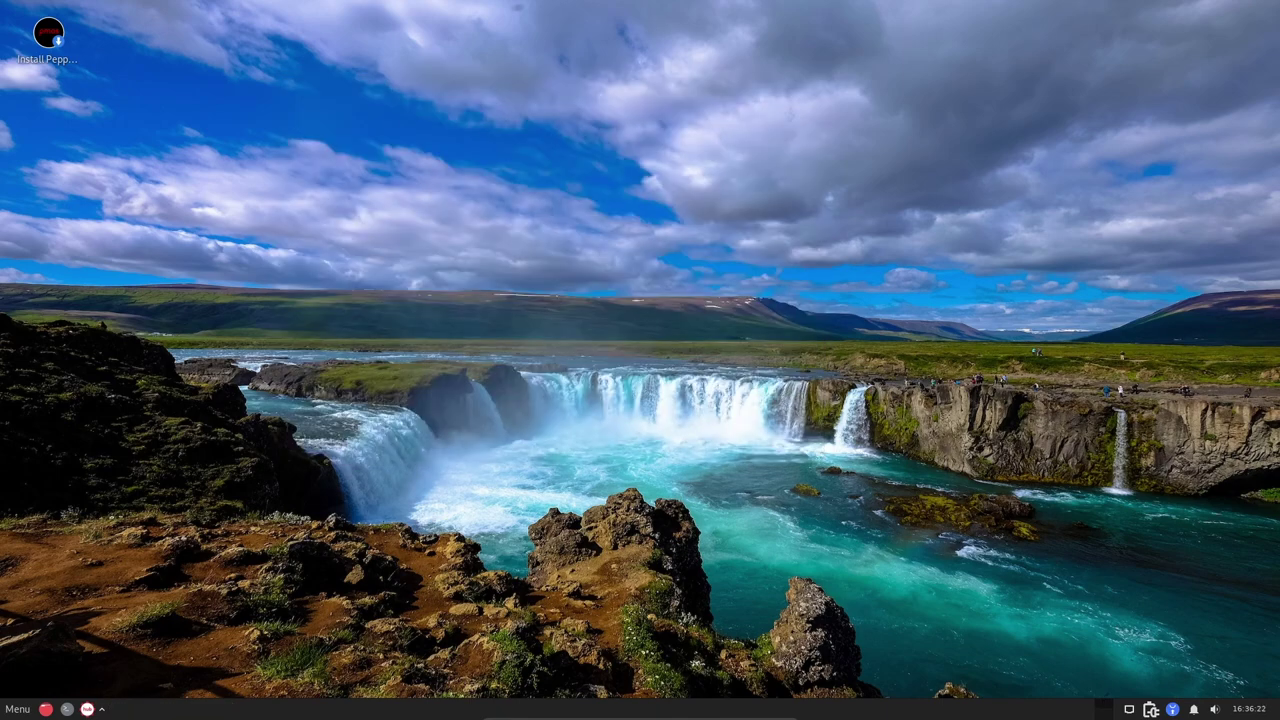
- Open the Display settings from the full applications list and review the resolution and scale choices for Virtual1
key("super")
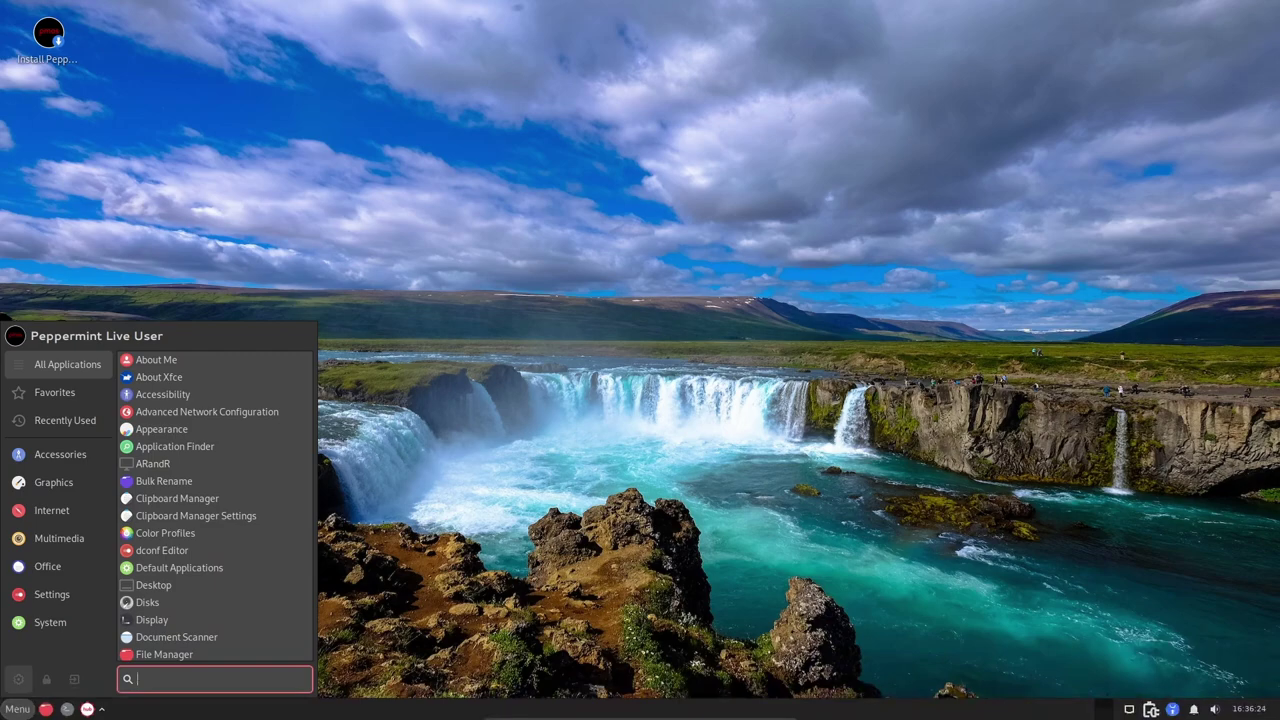
scroll(200, 400, "down", 1)
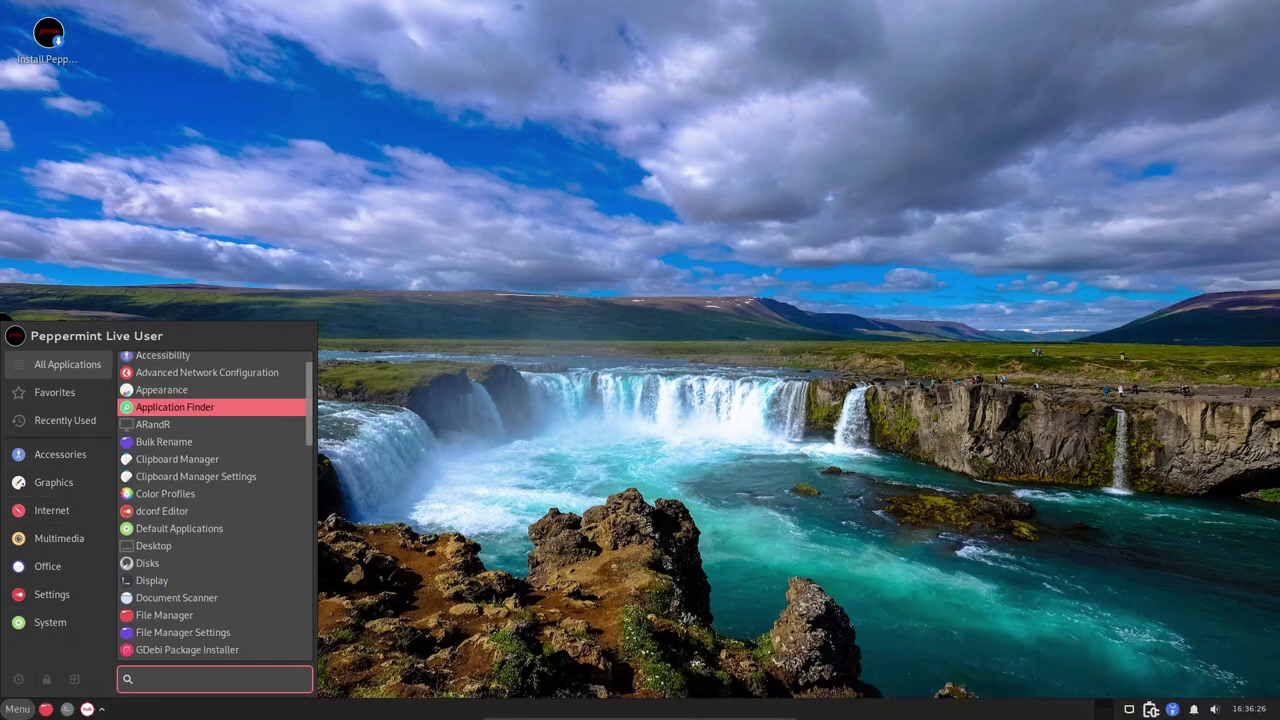
scroll(200, 448, "down", 3)
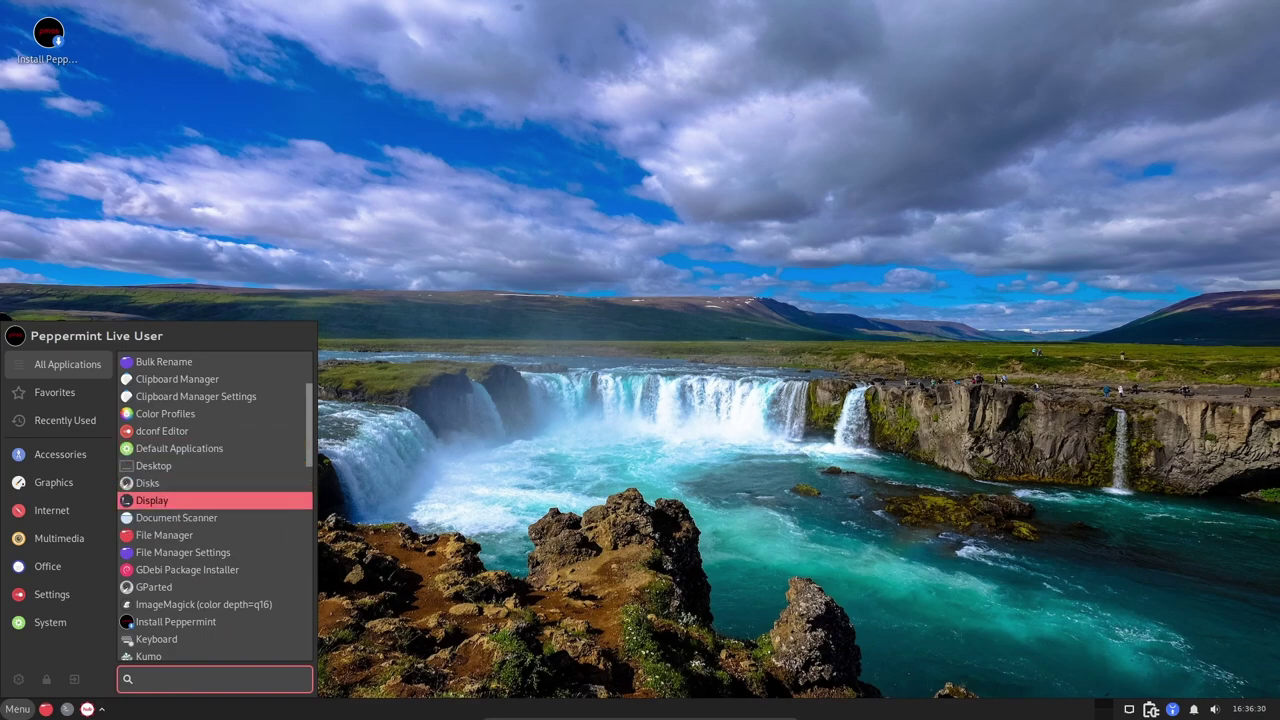
left_click(152, 500)
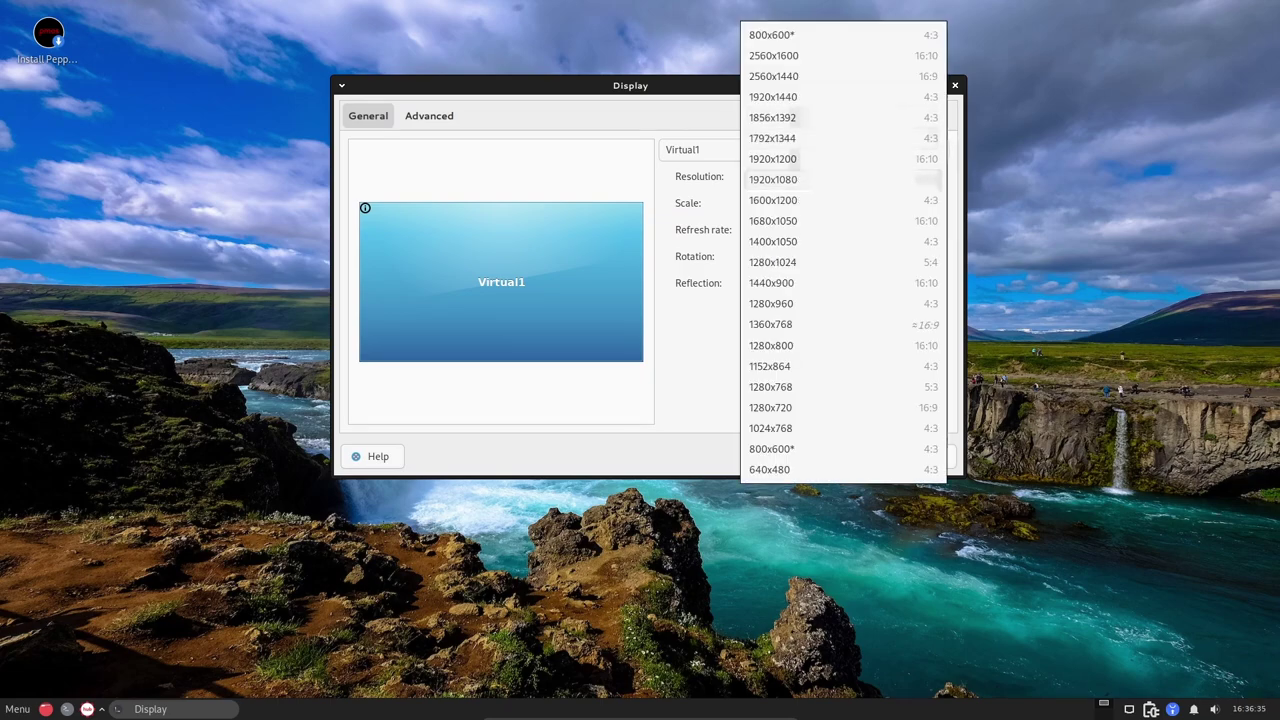
key("Return")
key("Tab")
key("space")
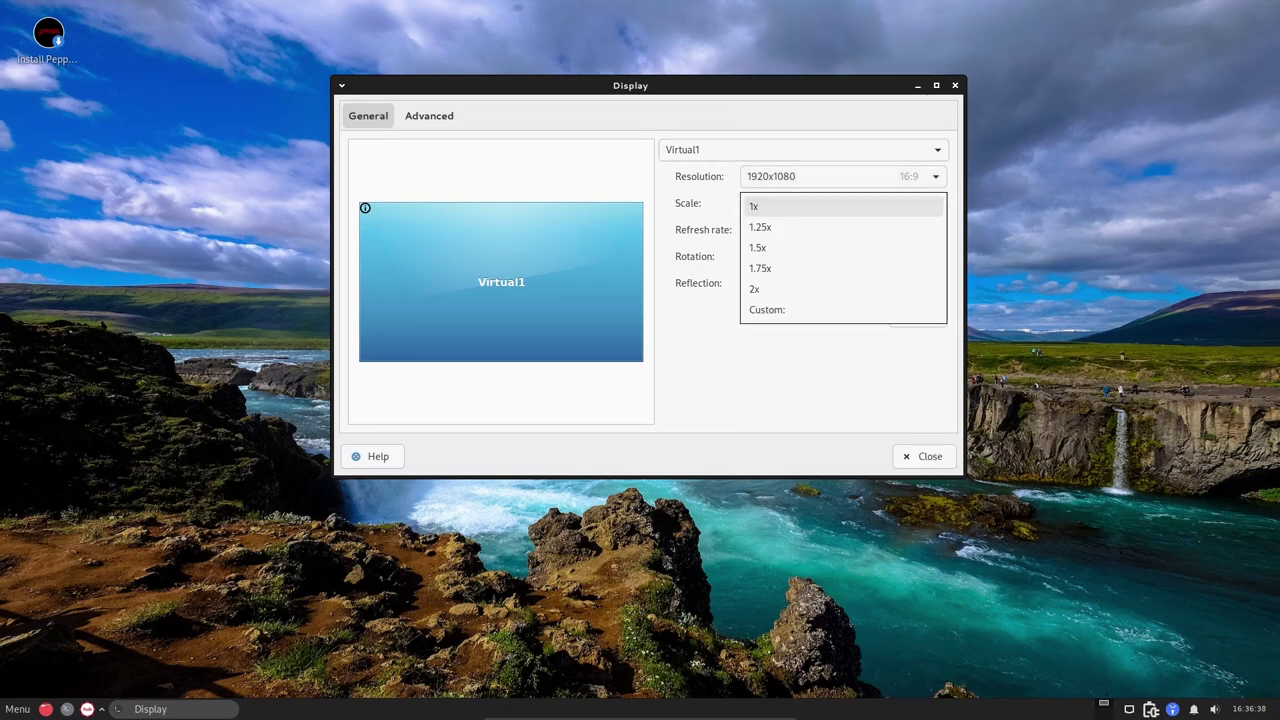
key("Return")
- Review the refresh rate, rotation and reflection choices for Virtual1, keeping the current selections
key("Tab")
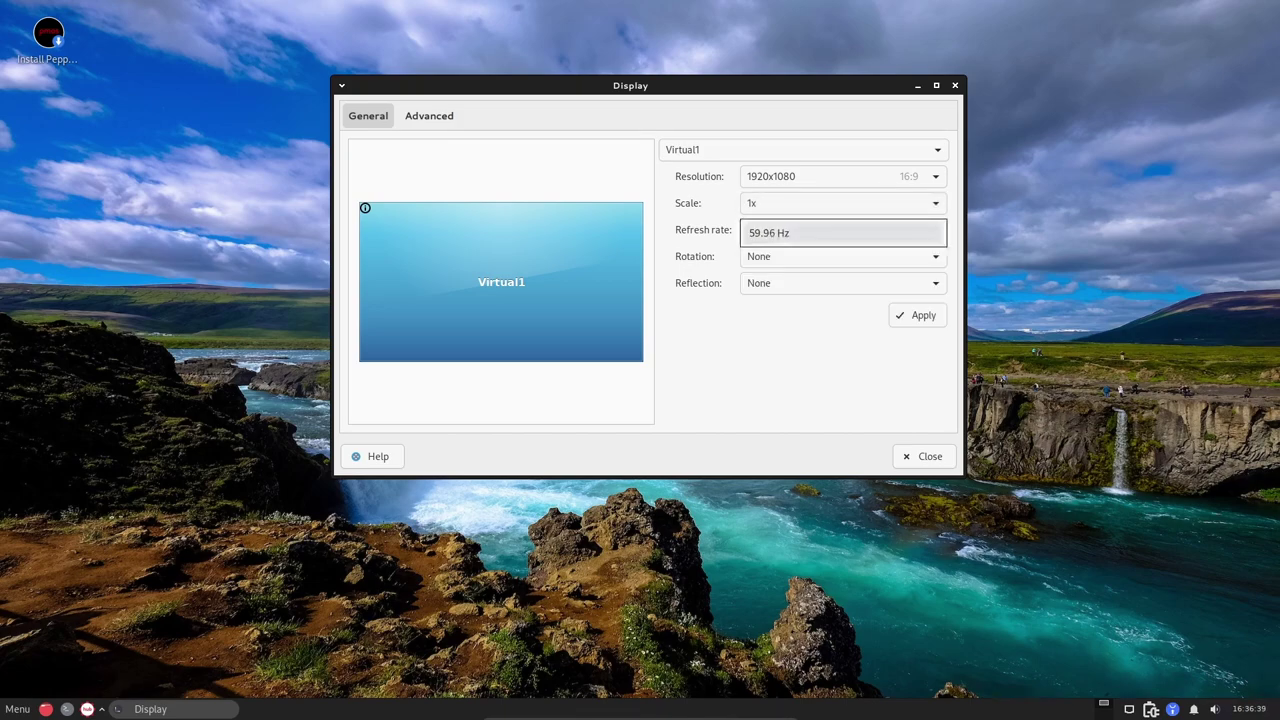
key("Tab")
key("space")
key("Return")
key("Tab")
key("space")
key("Return")
key("space")
key("Return")
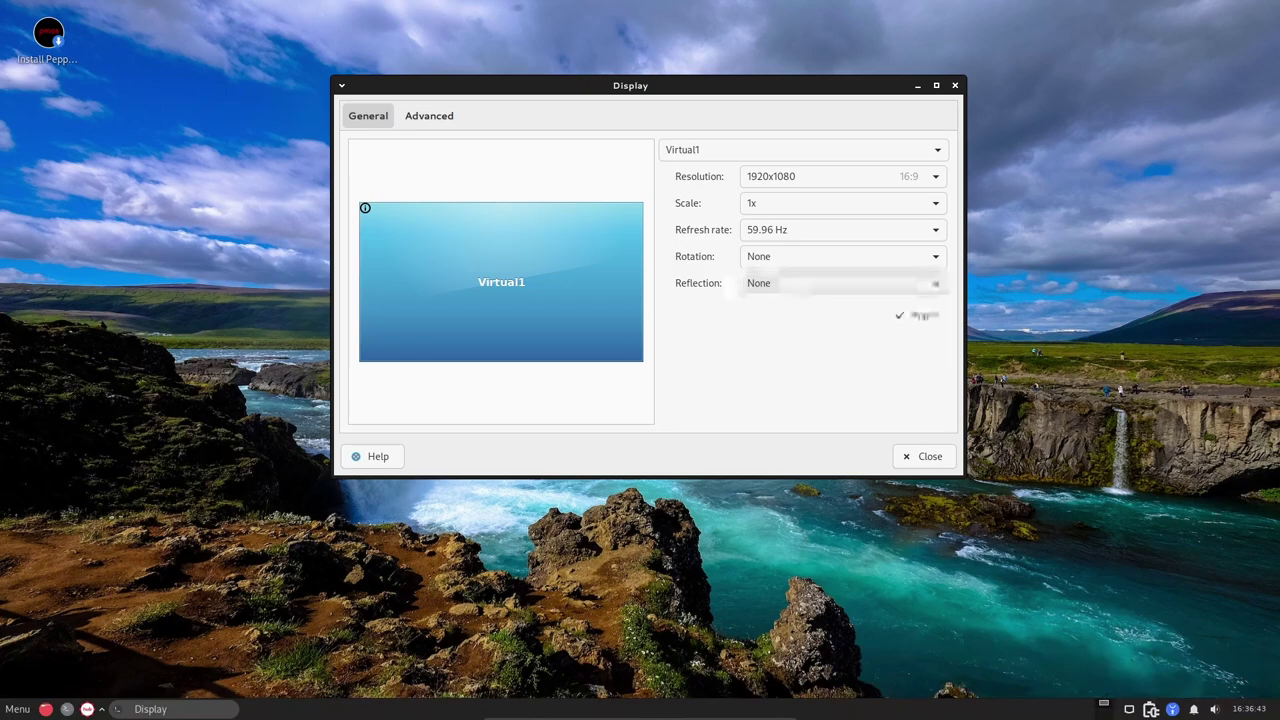
key("Tab")
- Review the Advanced display options, including the choices for newly connected displays, and close the Display settings
key("ctrl+Page_Down")
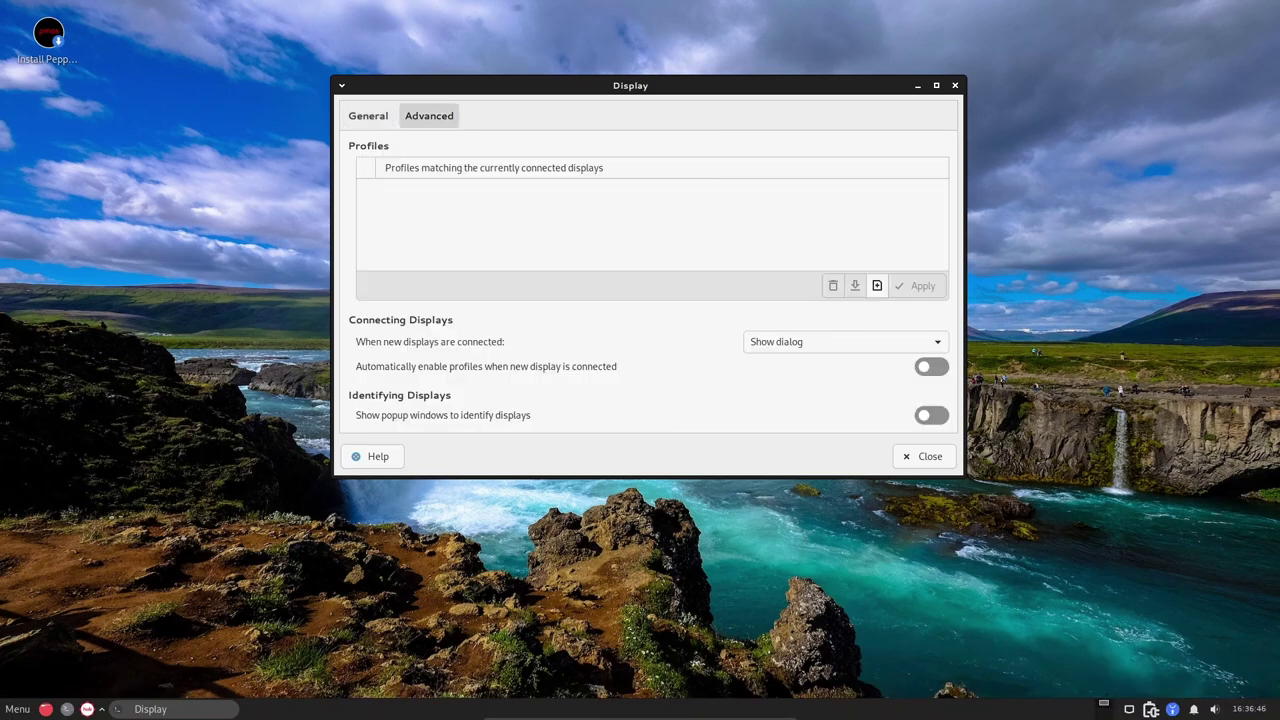
key("Tab")
key("space")
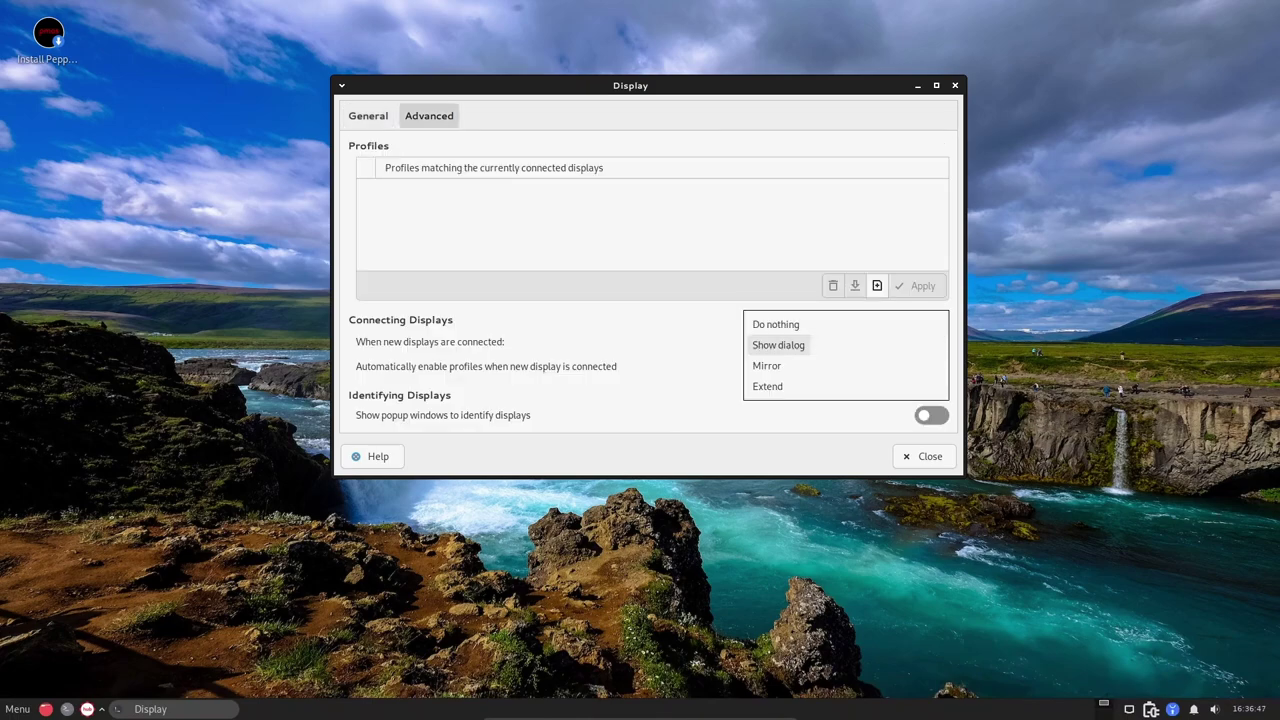
key("Return")
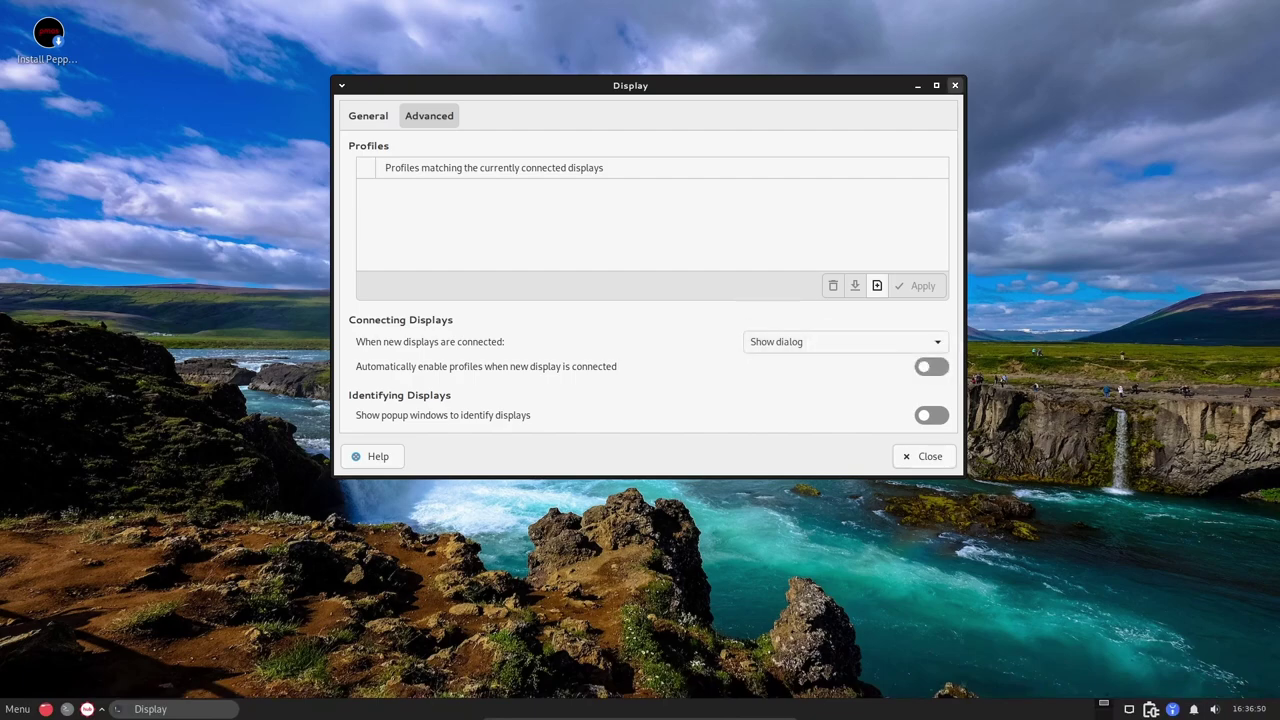
key("Escape")
- Open Advanced Network Configuration, select Wired connection 1 under Ethernet, and close the Network Connections window
key("super")
key("Down")
key("Down")
key("Down")
key("Down")
key("Return")
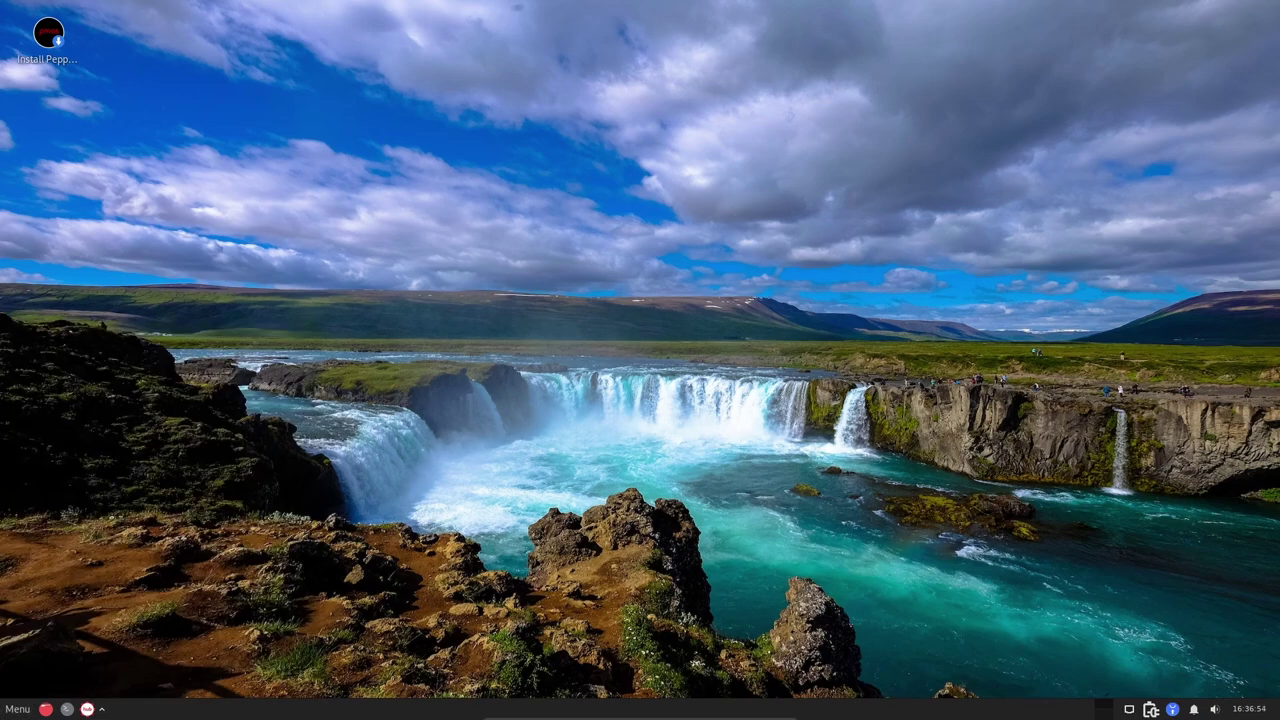
left_click(508, 287)
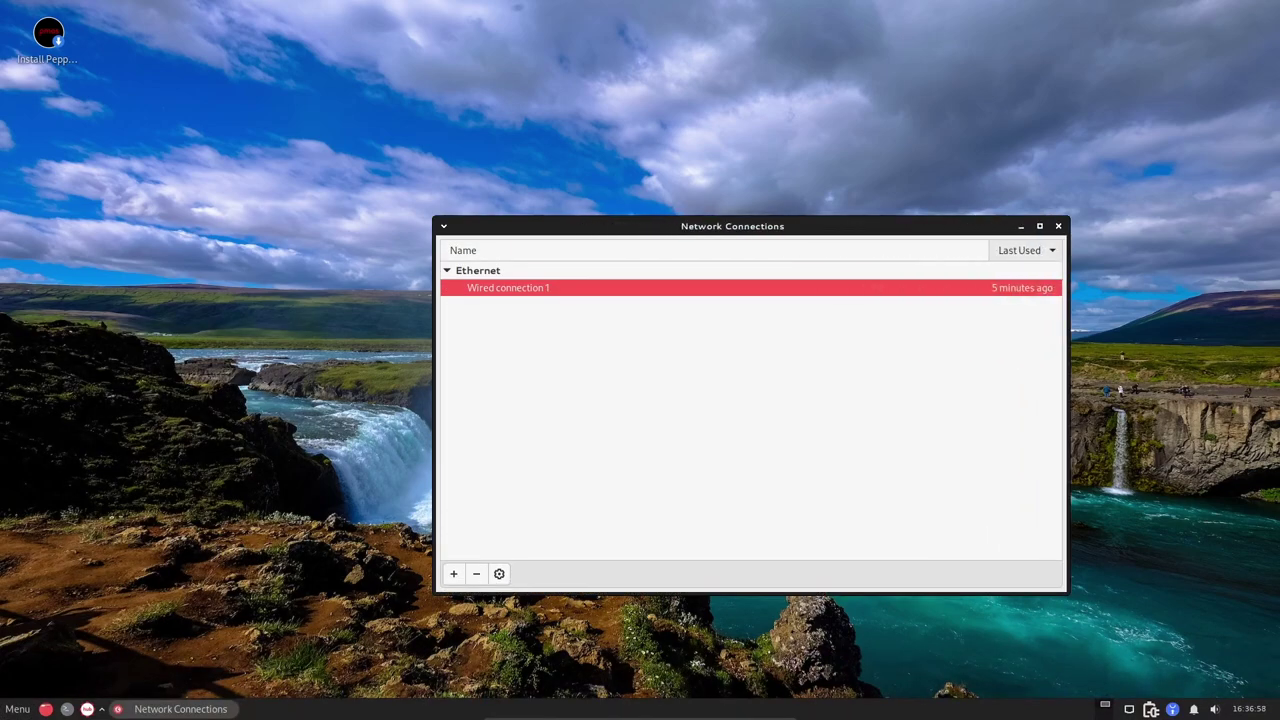
left_click(1058, 226)
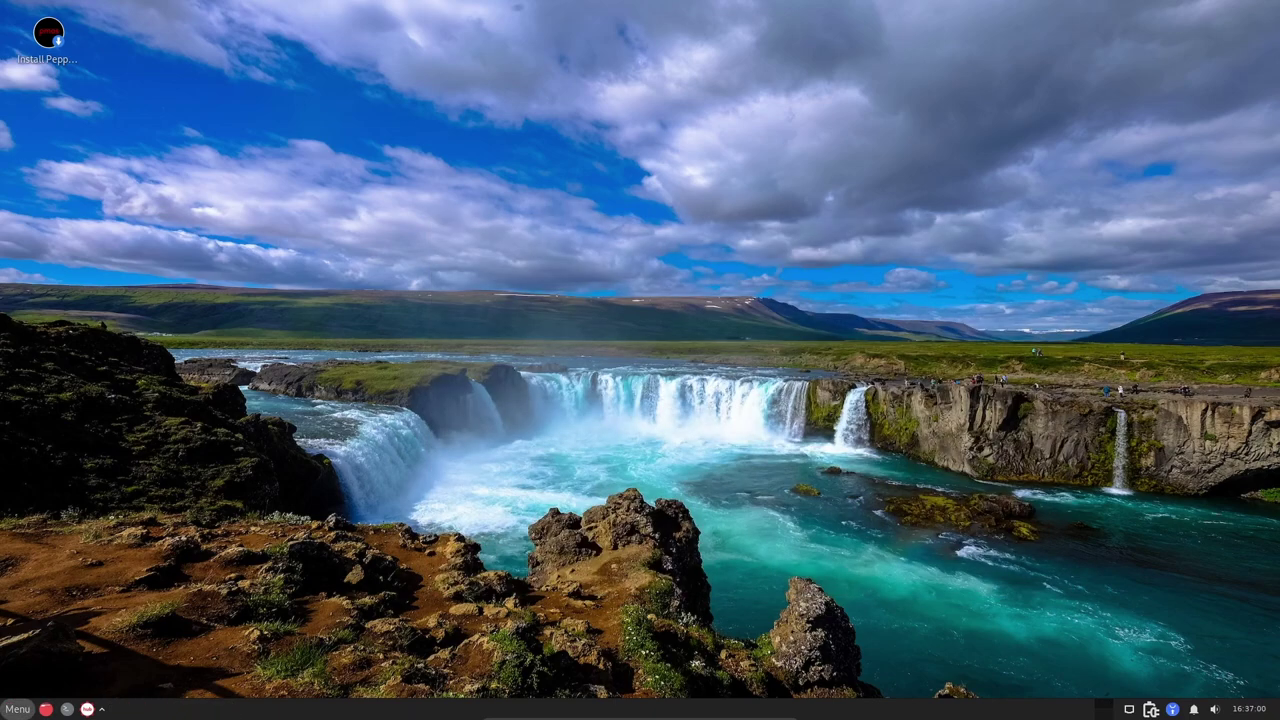
- Open ARandR from the applications list, enlarge its window, view its About information, and dismiss it
left_click(17, 709)
key("Down")
key("Down")
key("Down")
key("Down")
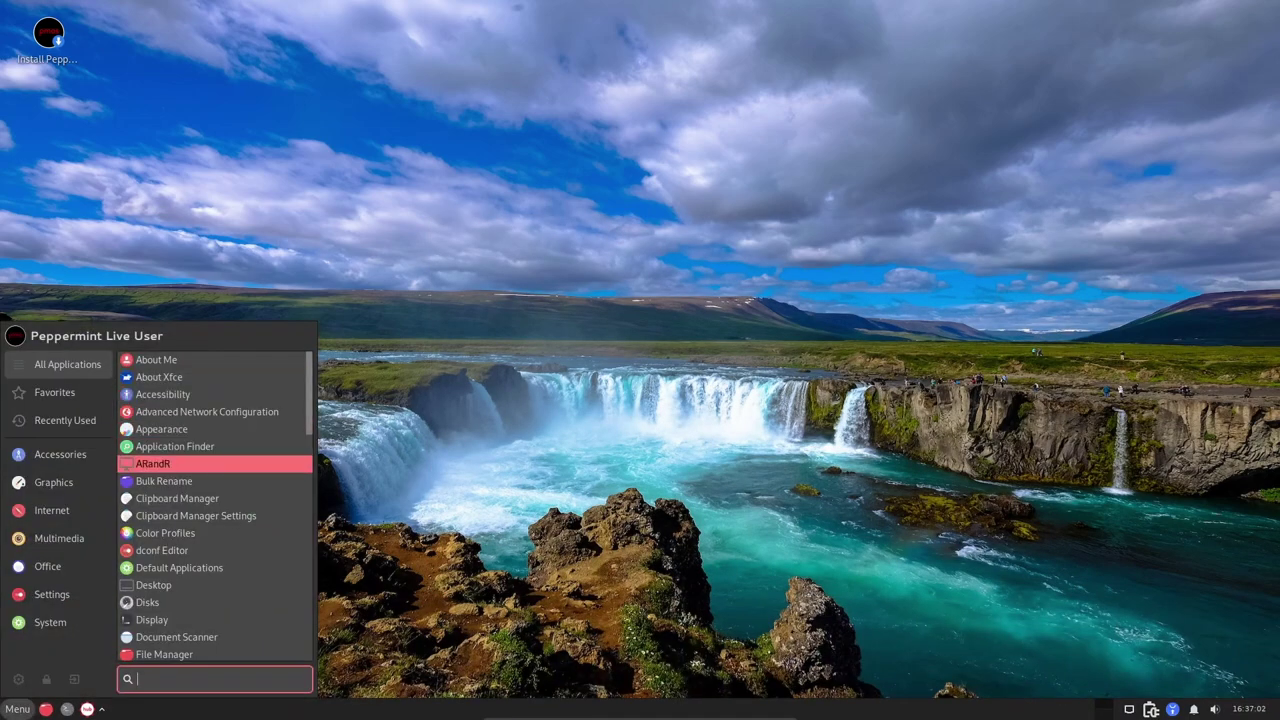
key("Return")
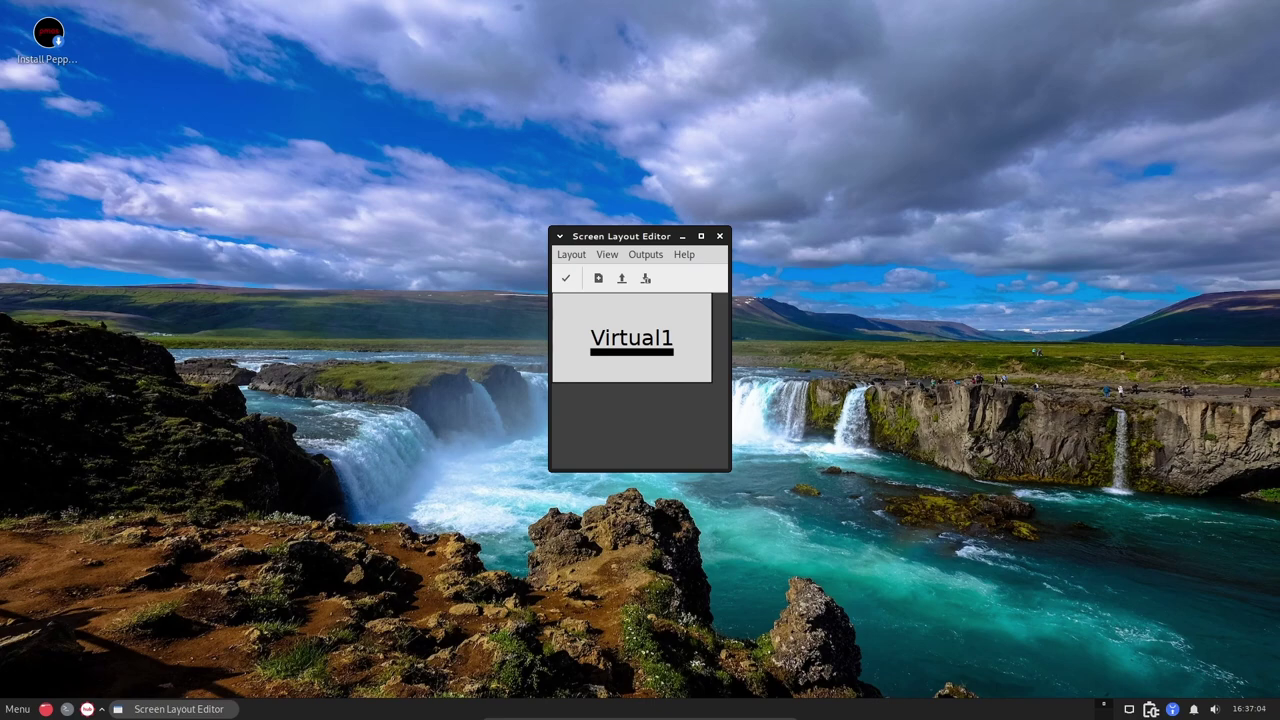
left_click_drag(731, 471, 983, 548)
key("alt+h")
key("Return")
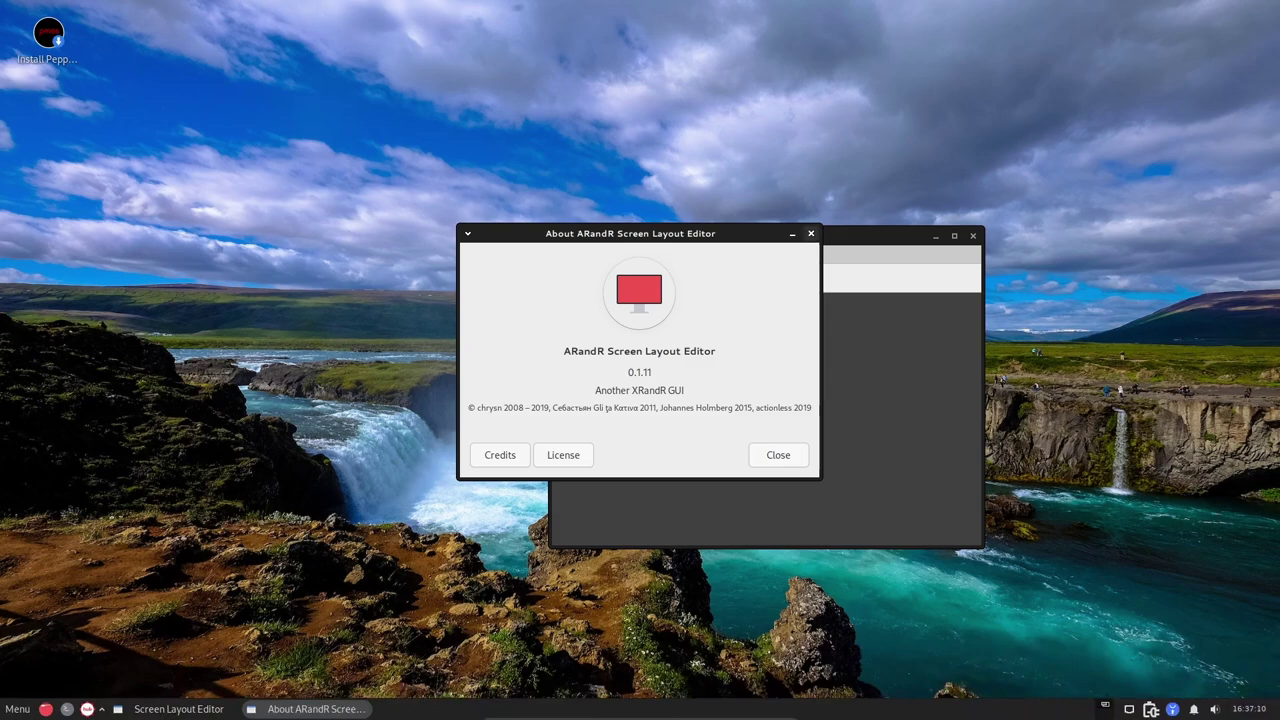
left_click(811, 233)
- Look through the Virtual1 to Virtual8 outputs and the other command groups in Screen Layout Editor, and quit it
key("alt+o")
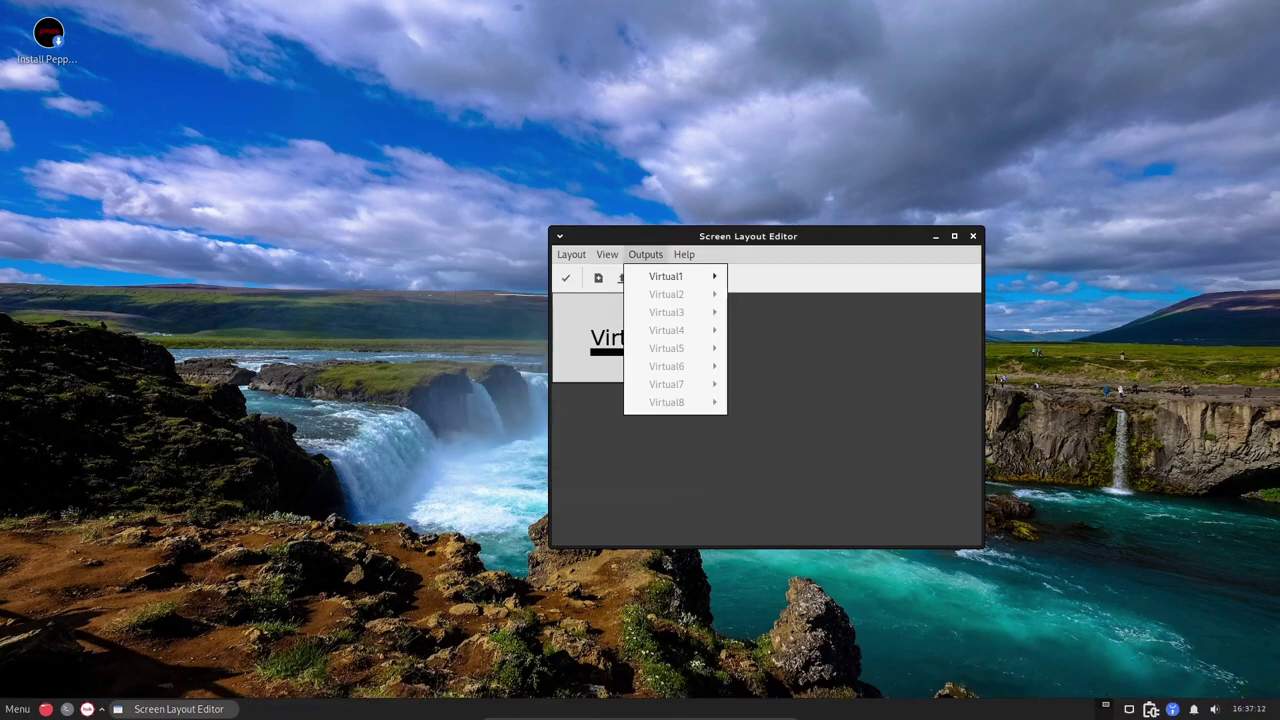
key("Right")
key("Down")
key("Down")
key("Right")
key("Left")
key("Down")
key("Right")
key("Left")
key("Left")
key("Left")
key("Left")
key("Left")
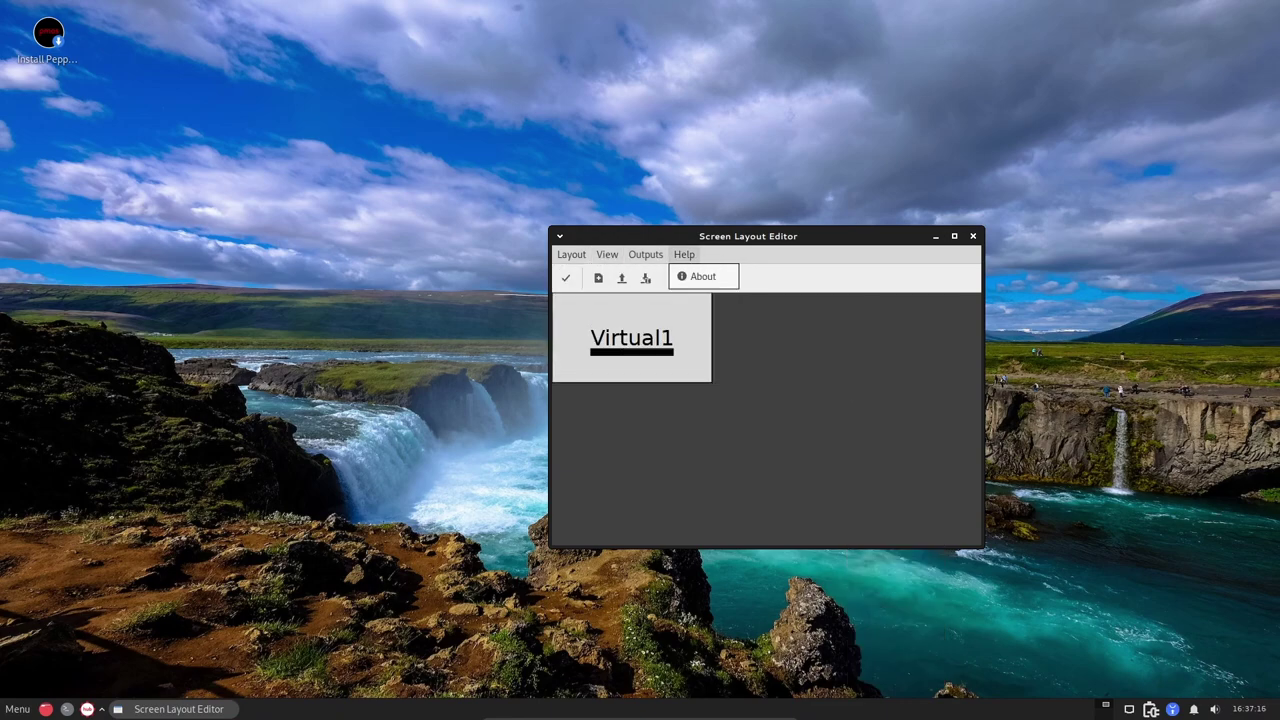
key("Escape")
key("alt+F4")
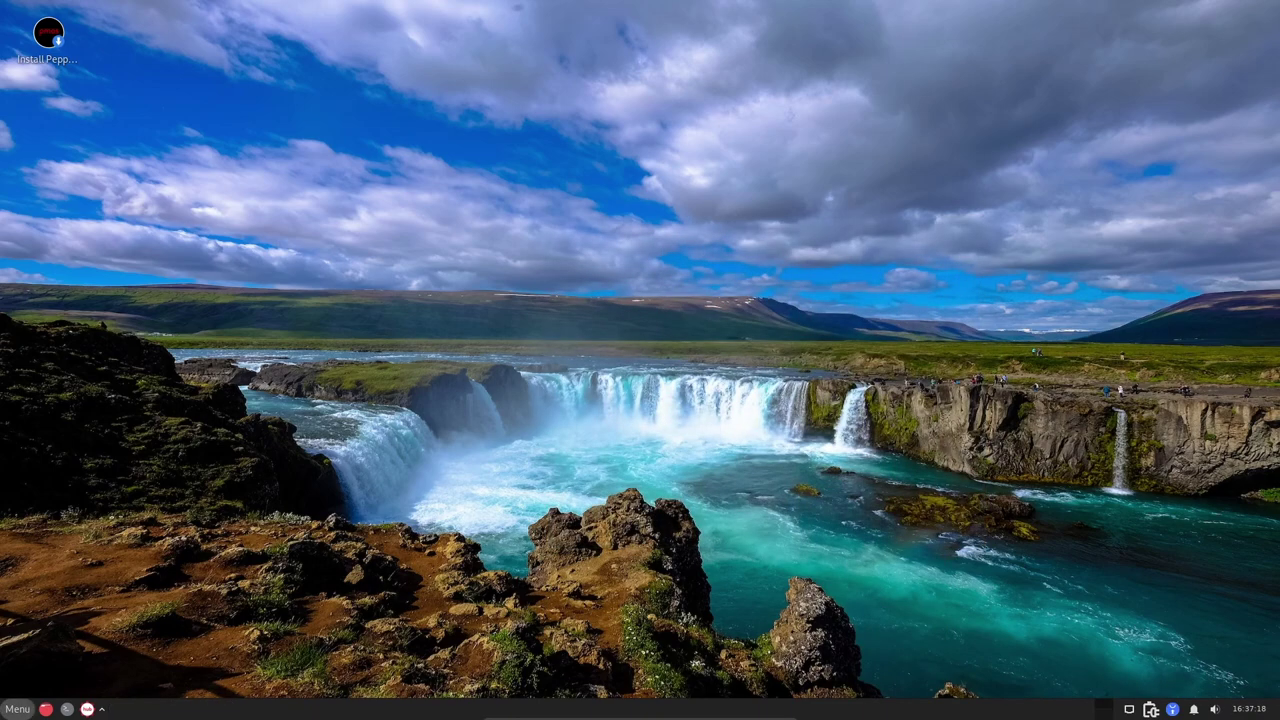
- Open the Appearance settings from the full applications list
key("super")
key("Down")
key("Up")
key("Down")
key("Down")
key("Down")
key("Down")
key("Down")
key("Down")
key("Down")
key("Up")
key("Up")
key("Return")
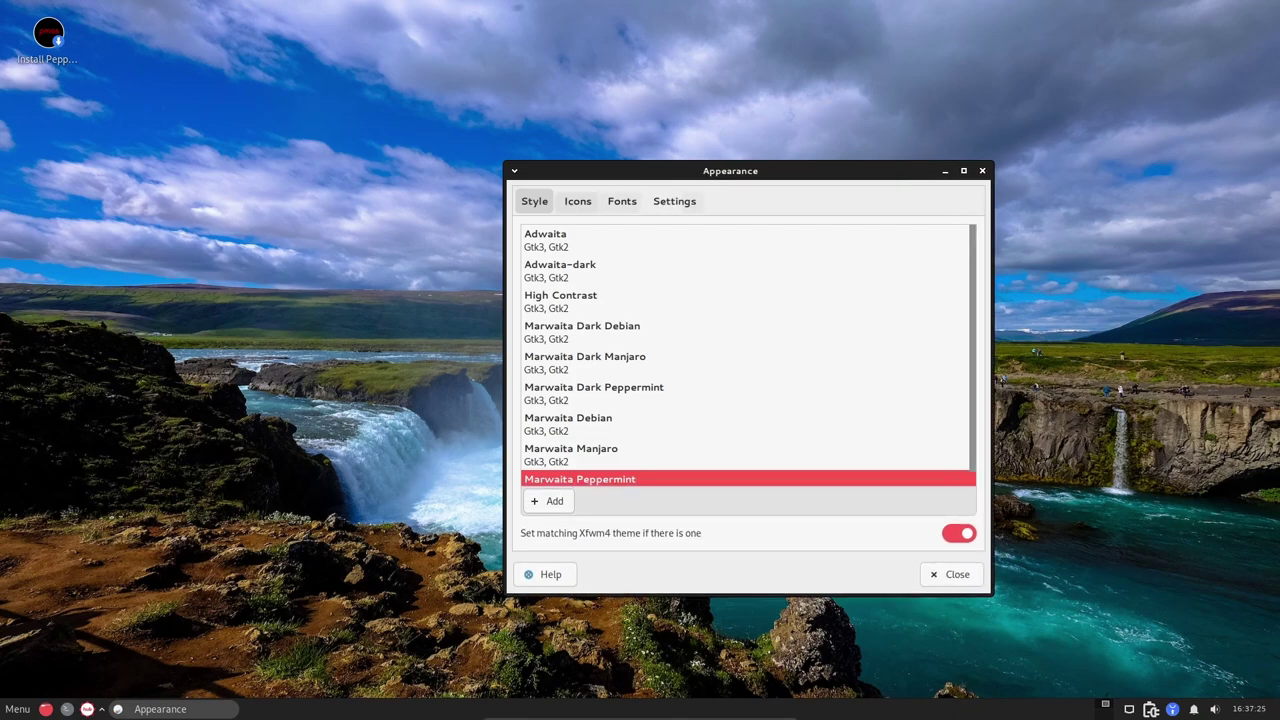
- Review the Icons, Fonts, Settings and Style pages, request the online manual, cancel it, and close the Appearance settings
key("ctrl+Page_Down")
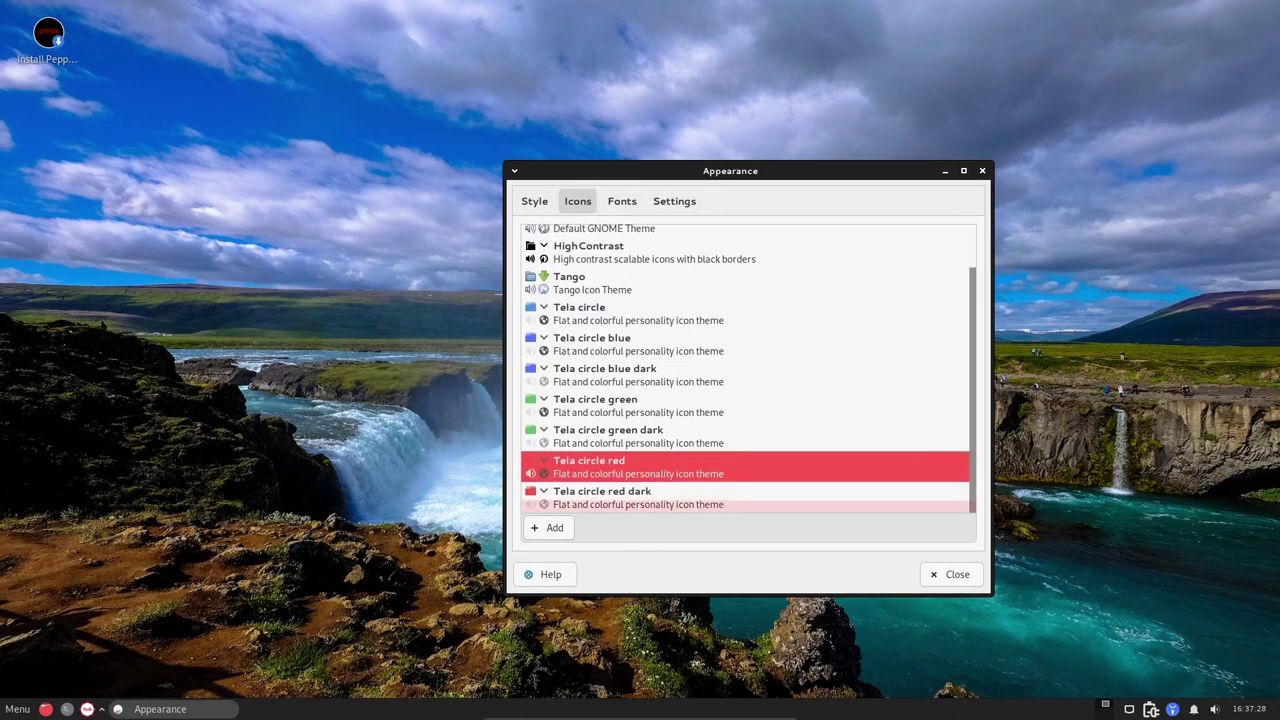
key("ctrl+Page_Down")
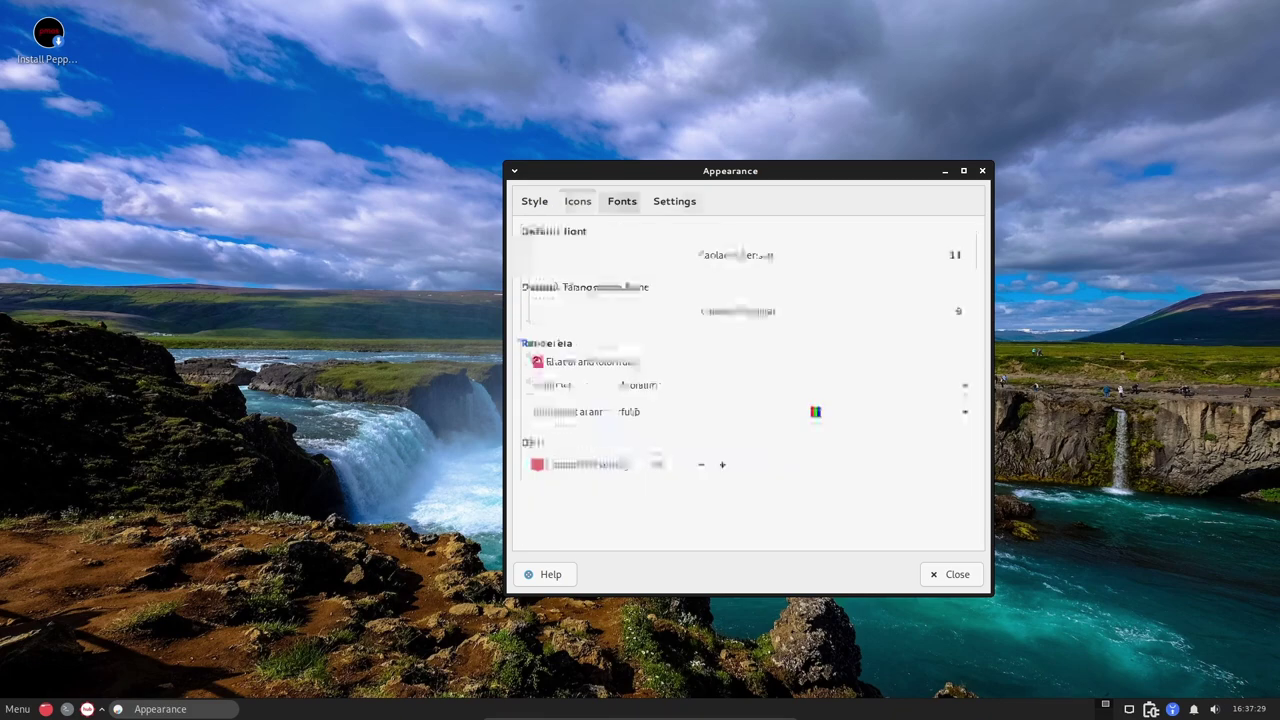
key("ctrl+Page_Down")
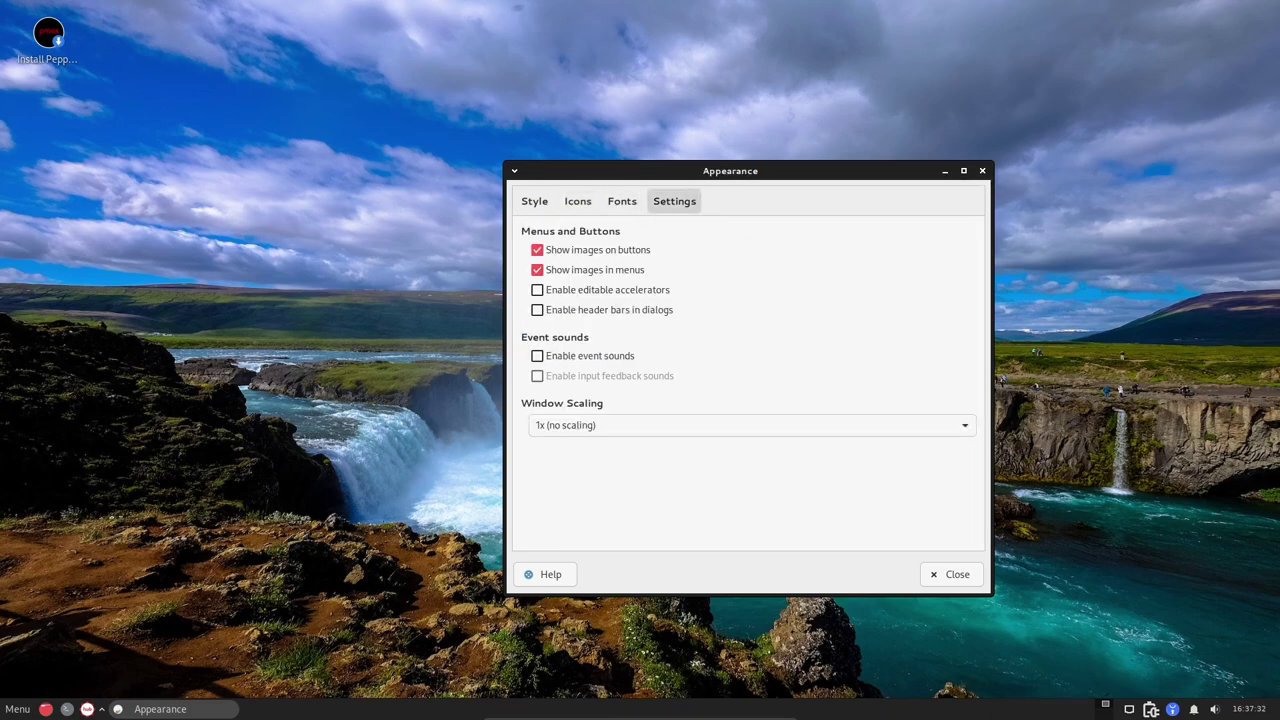
key("ctrl+Page_Down")
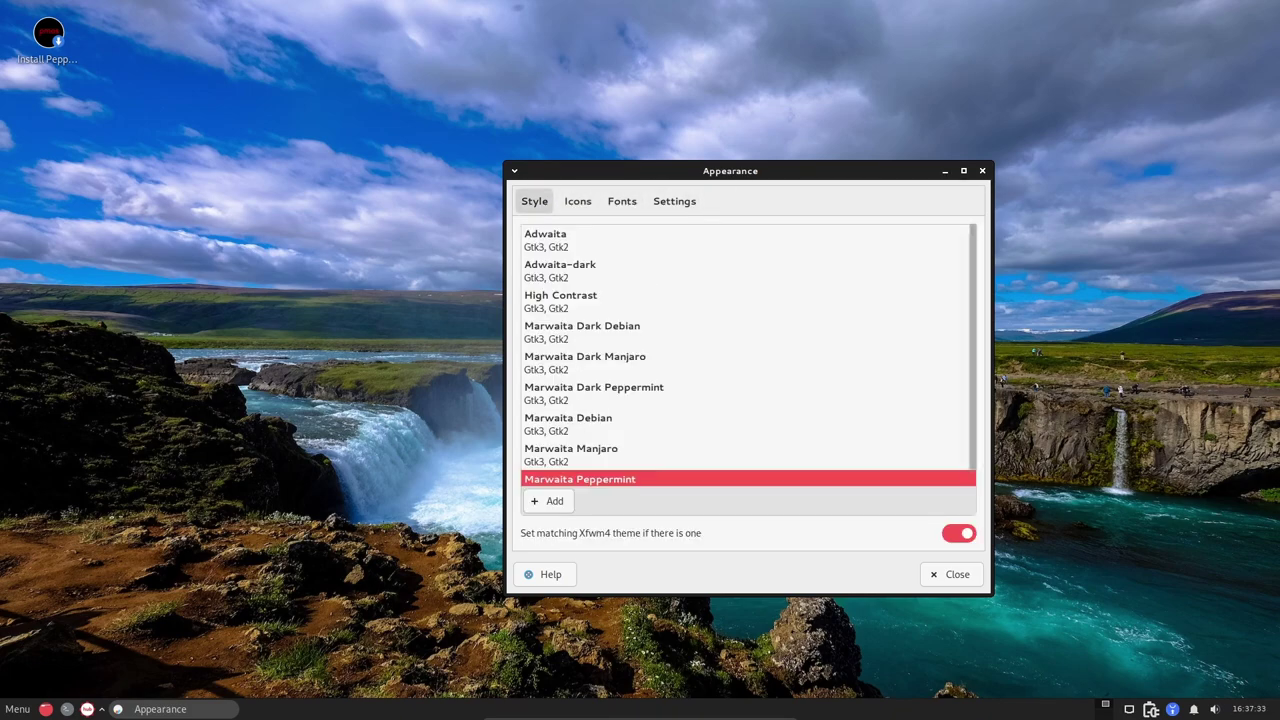
key("F1")
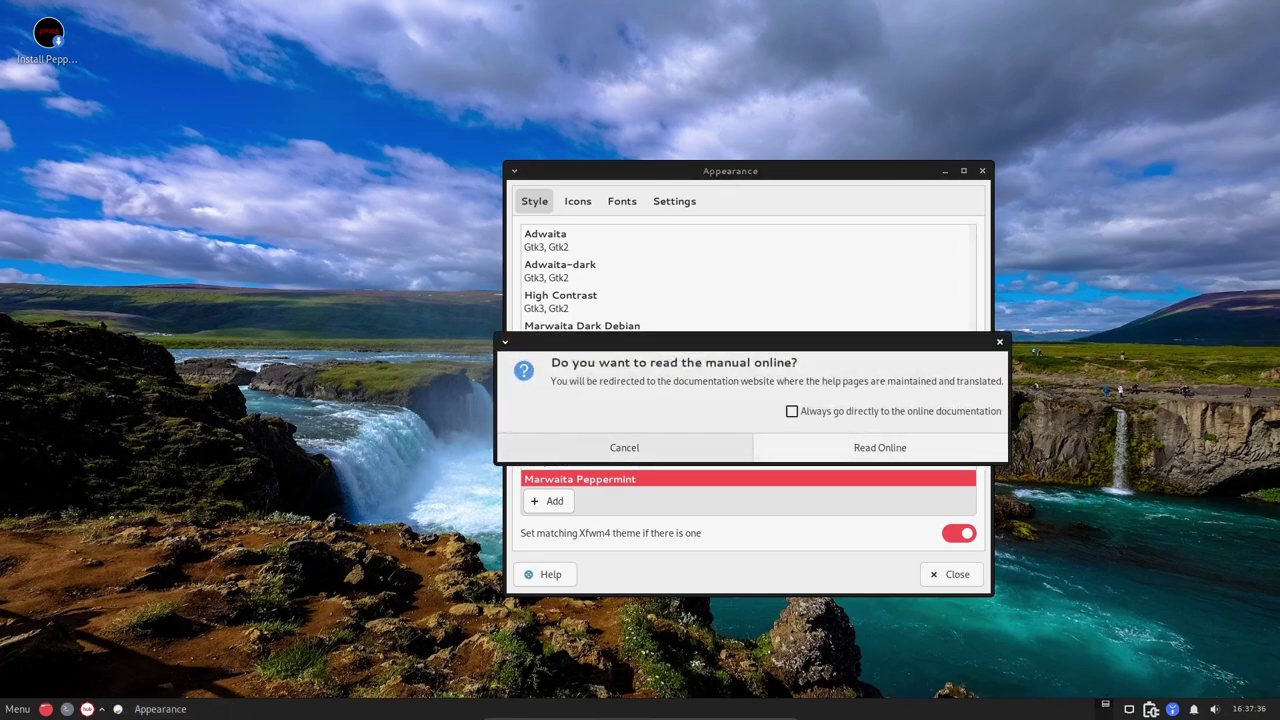
key("Escape")
key("alt+F4")
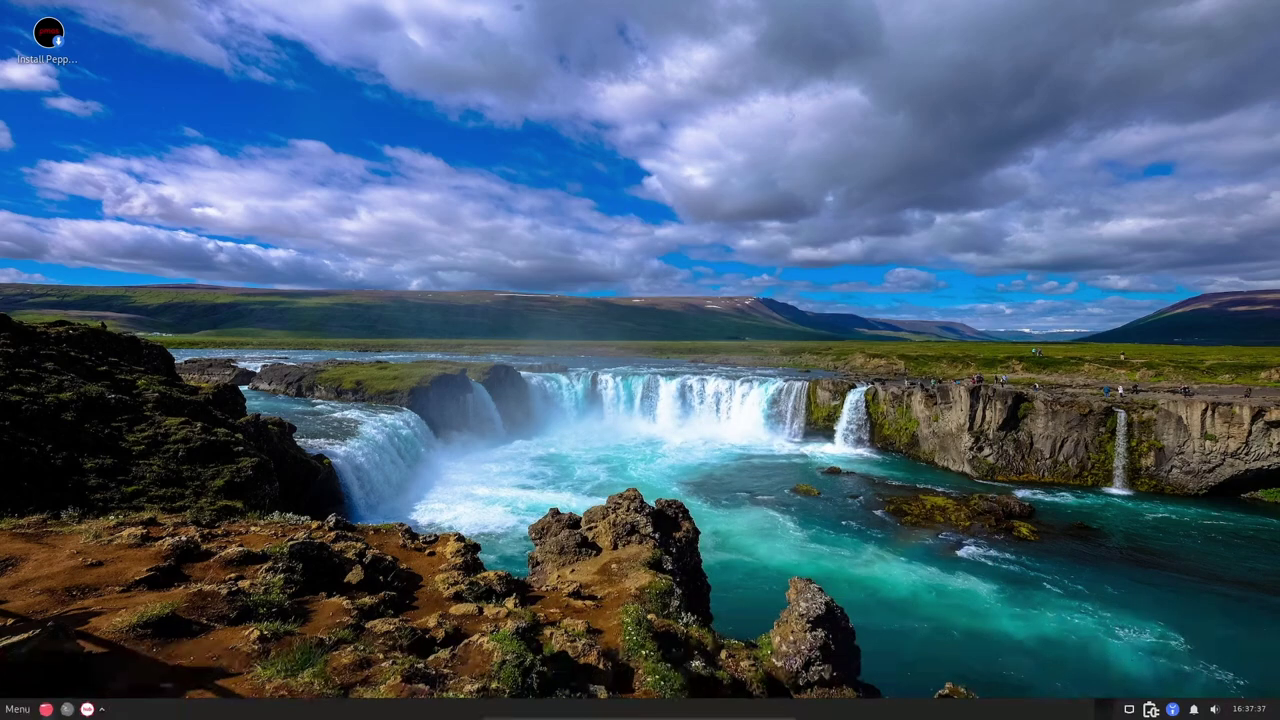
- Open Document Scanner from the full applications list and view its About information
key("super")
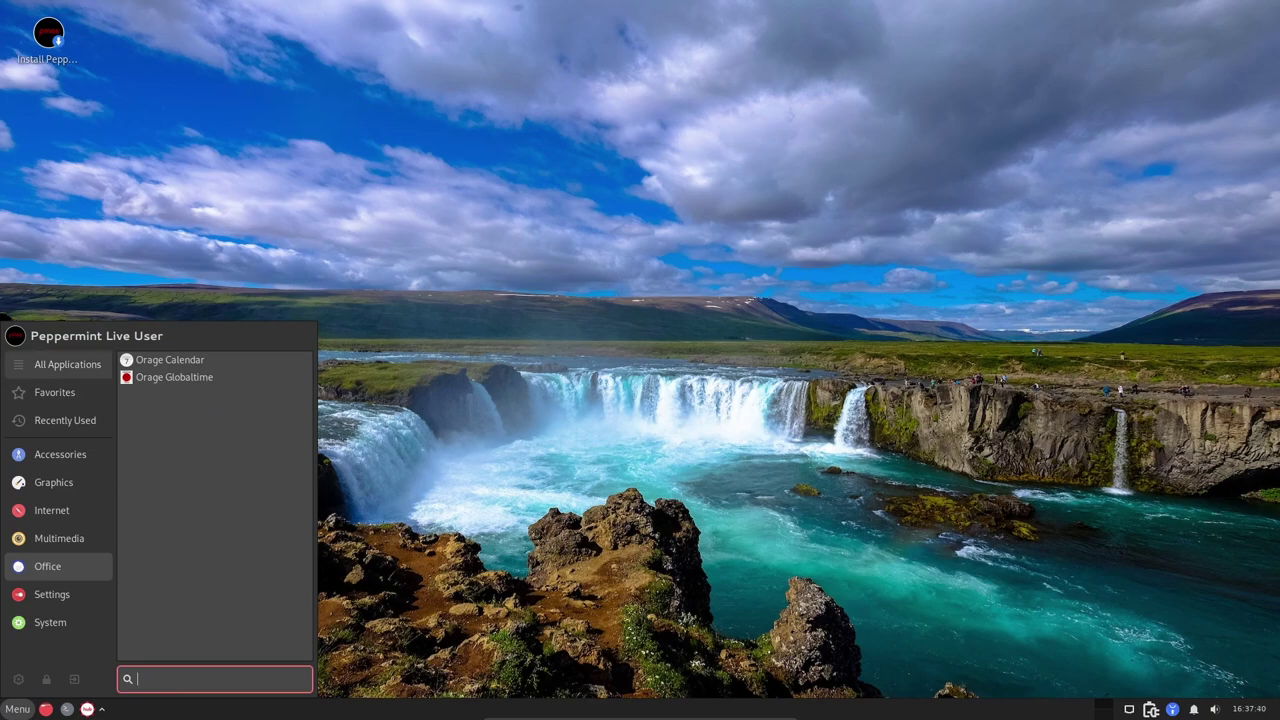
key("Down")
key("Down")
key("Down")
key("Down")
key("Down")
key("Down")
key("Down")
key("Down")
key("Down")
key("Down")
key("Down")
key("Down")
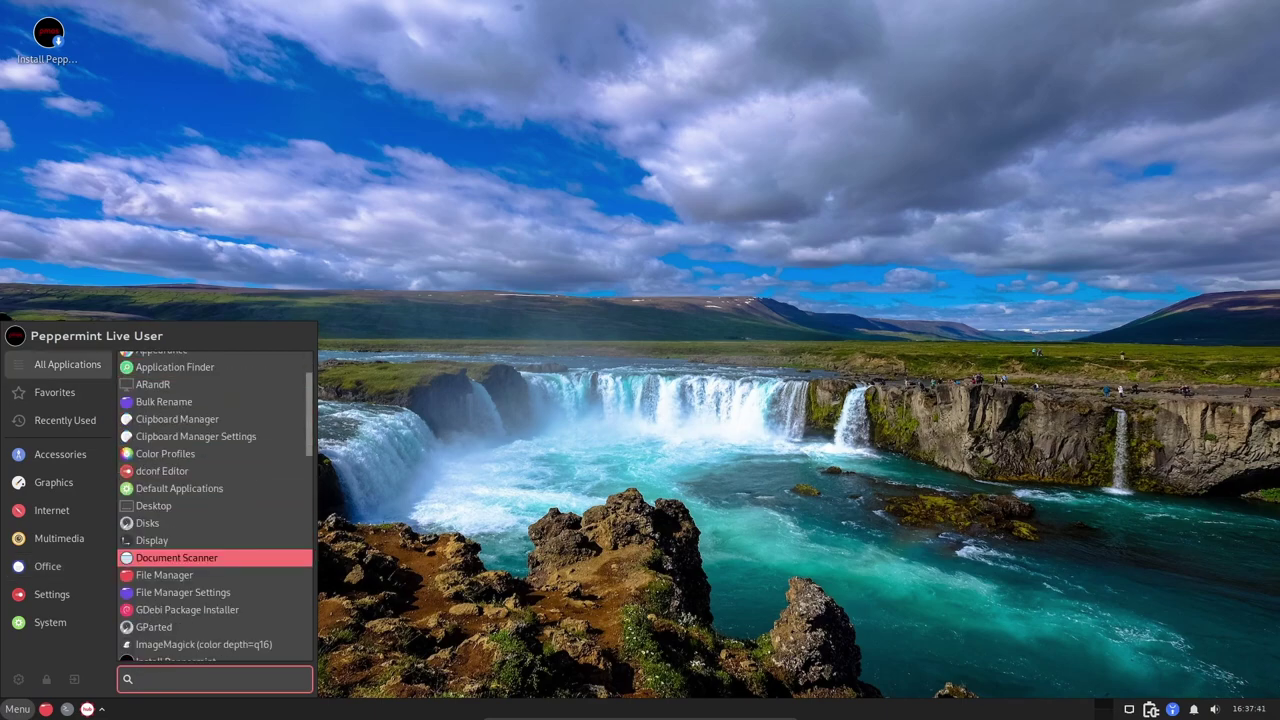
key("Return")
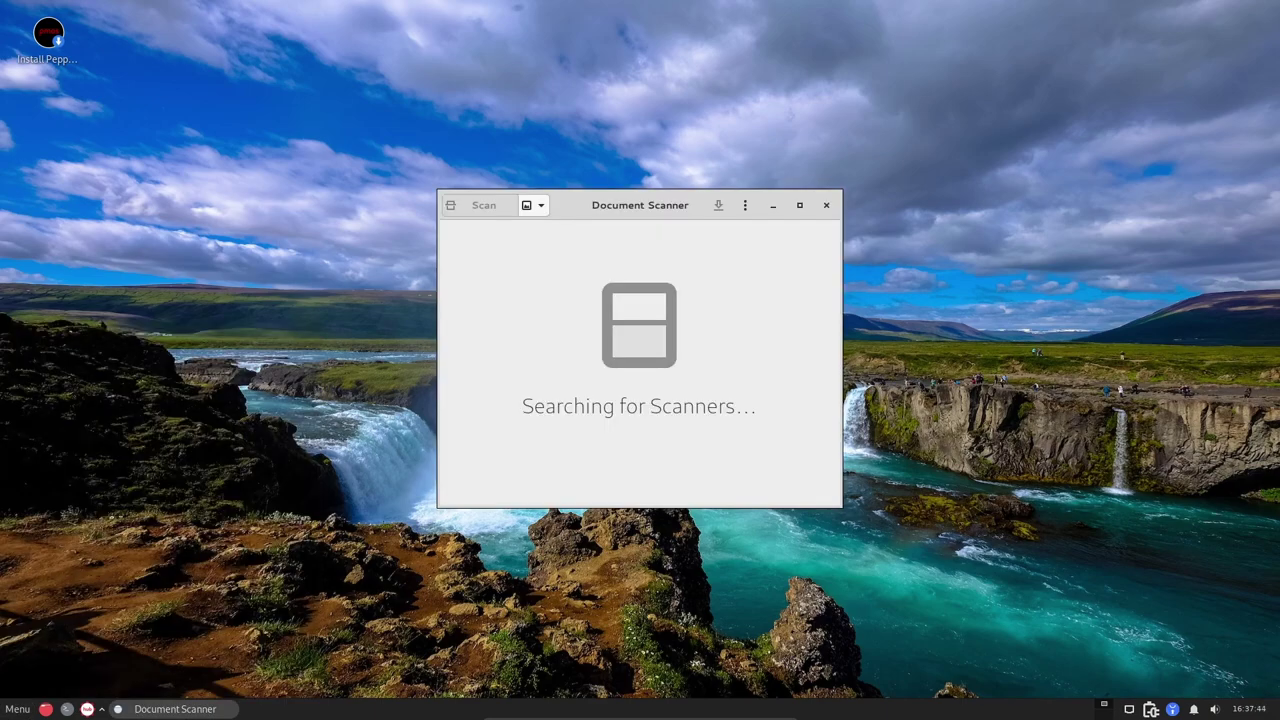
key("F10")
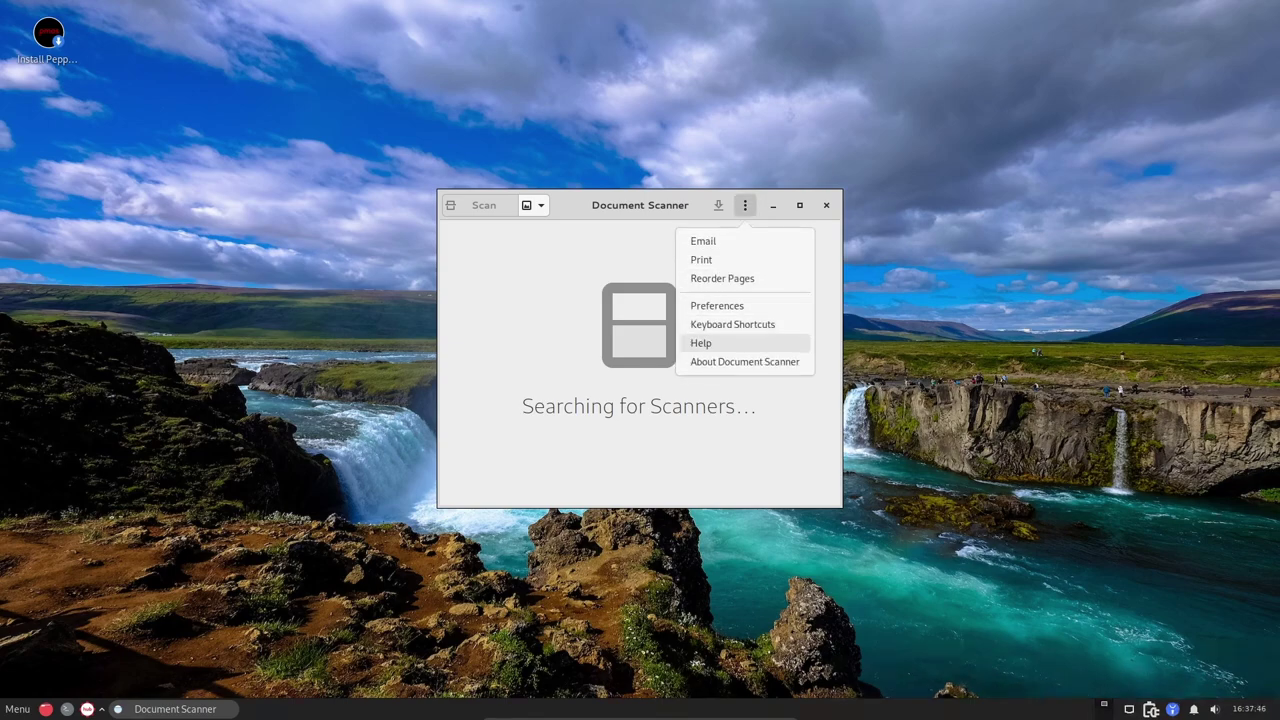
key("Return")
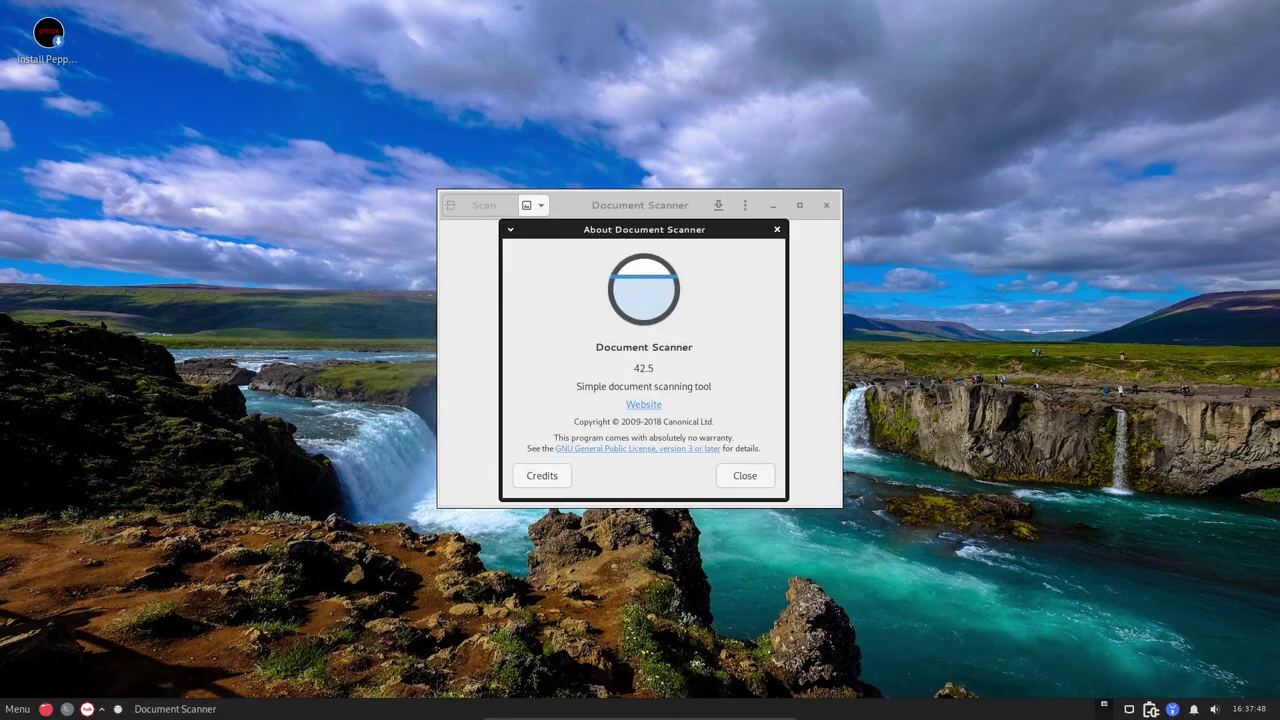
- Close the About information and quit Document Scanner
key("Tab")
key("Return")
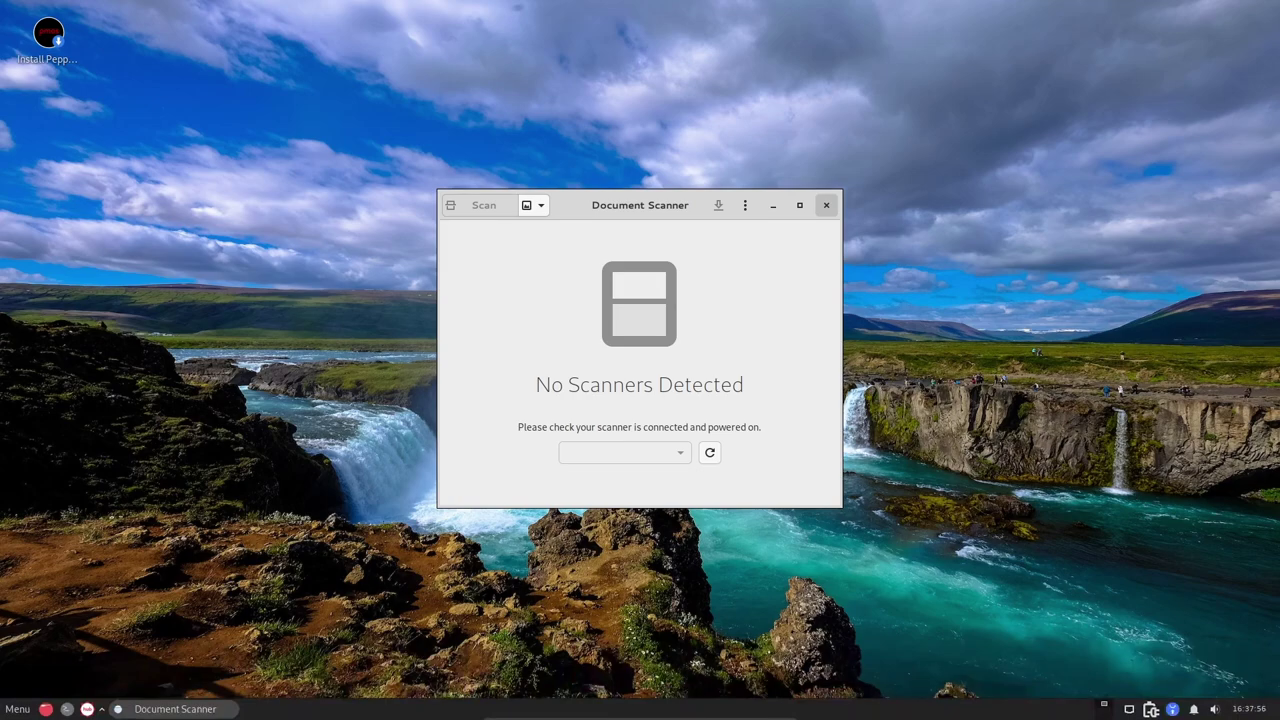
right_click(170, 709)
key("Escape")
key("alt+F4")
- Open Disks from the full applications list
key("super")
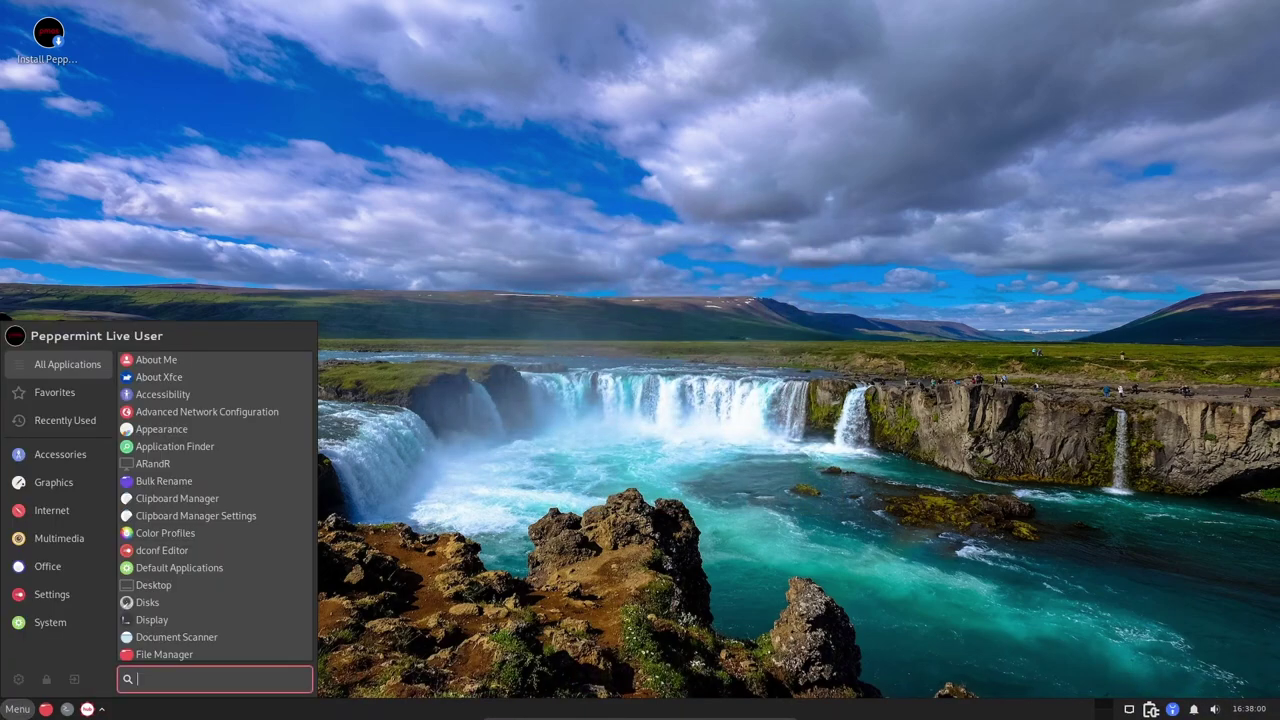
key("Down")
key("Down")
key("Down")
key("Down")
key("Down")
key("Down")
key("Down")
key("Down")
key("Down")
key("Down")
key("Down")
key("Down")
key("Down")
key("Down")
key("Down")
key("Down")
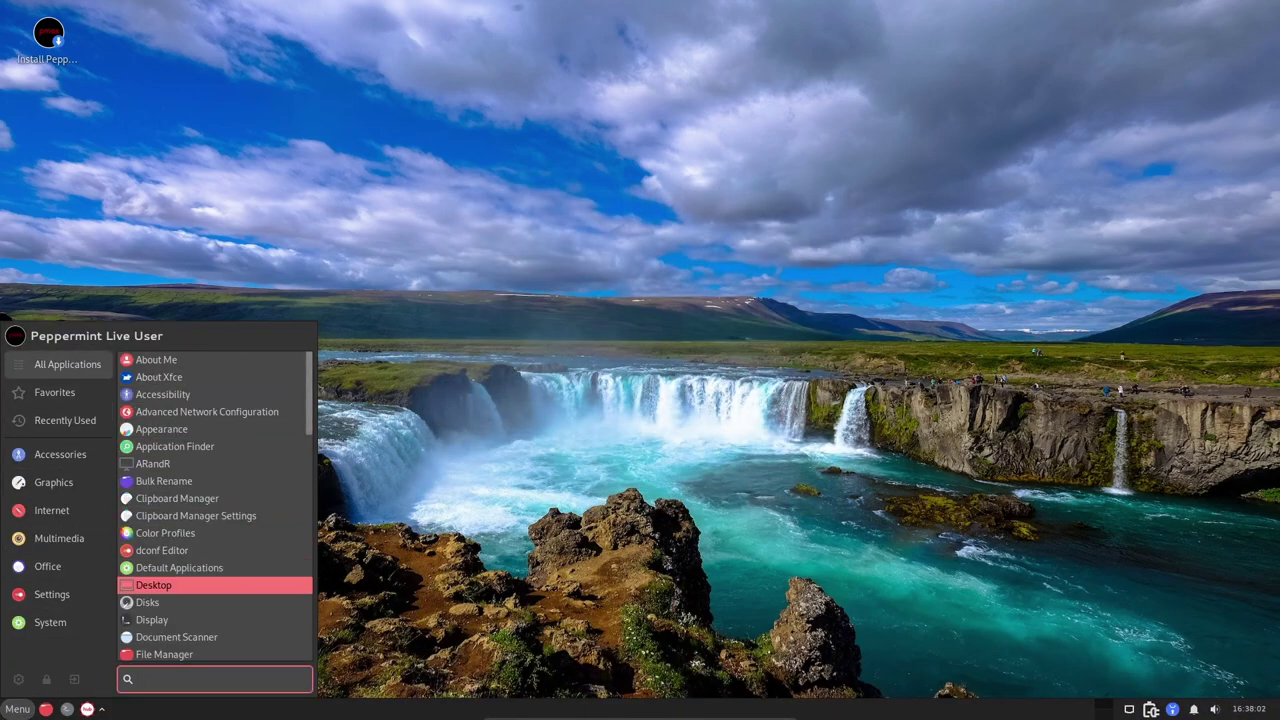
key("Up")
key("Up")
key("Down")
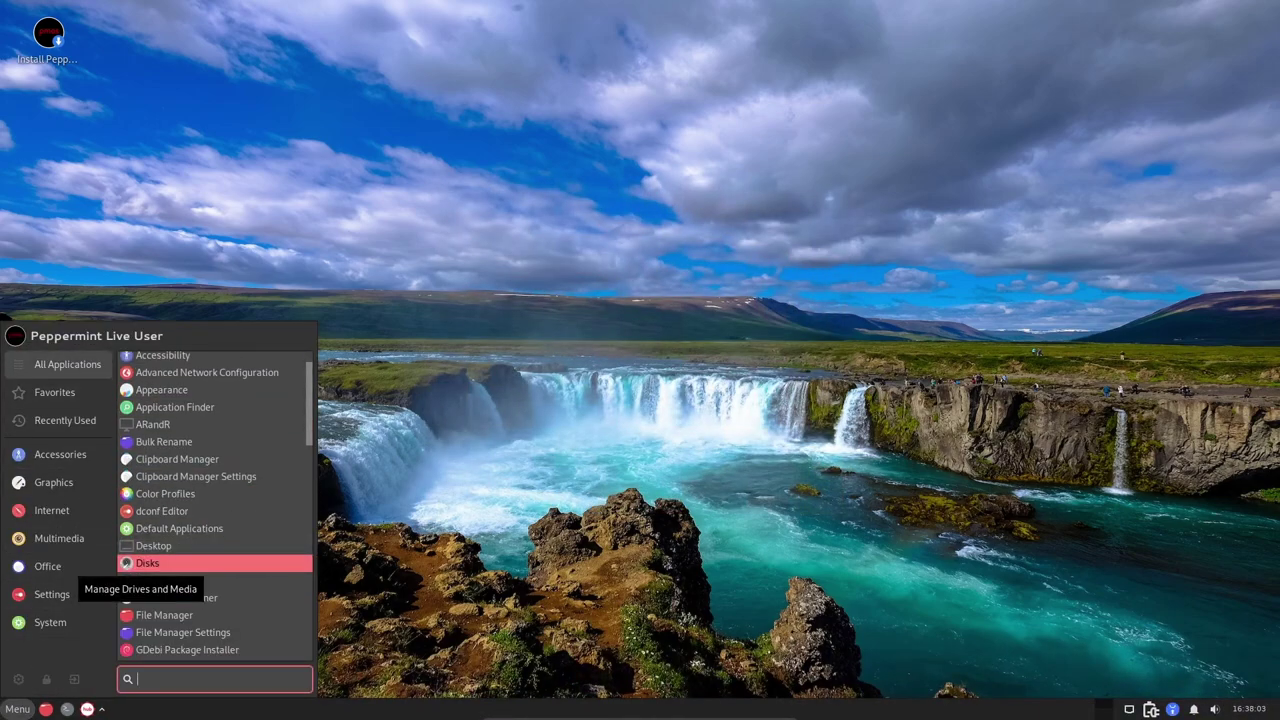
key("Return")
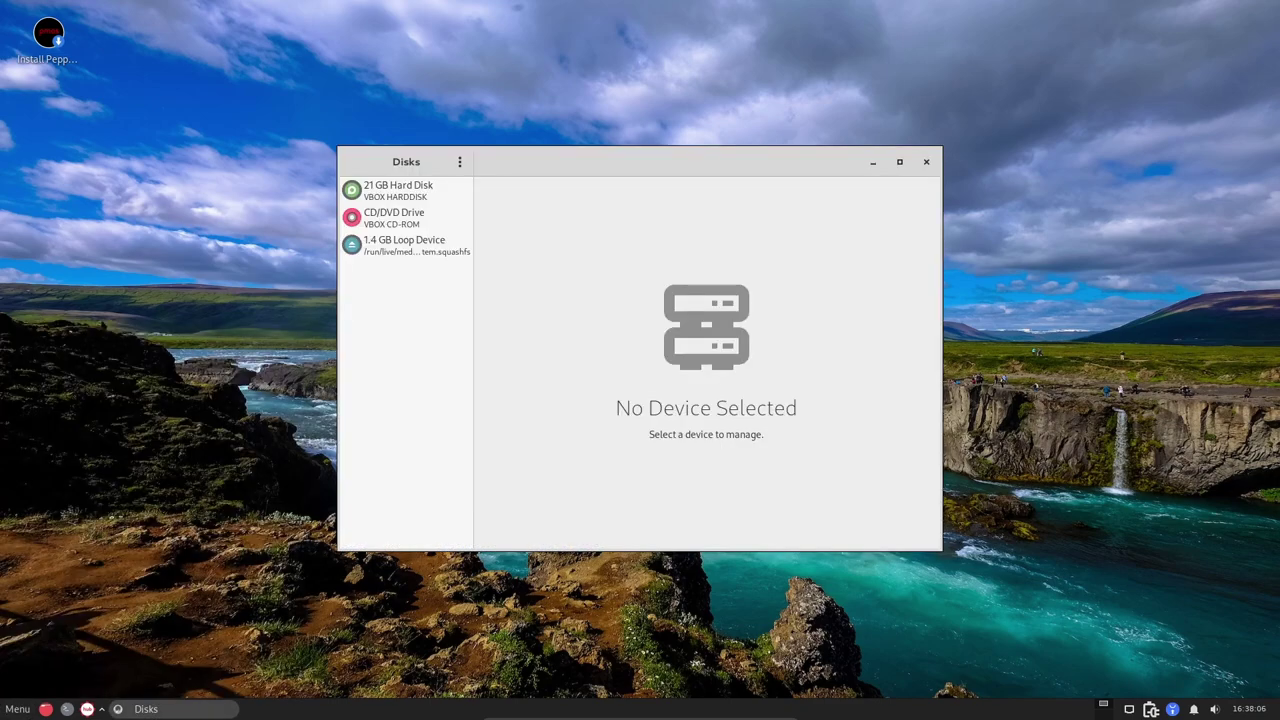
- View the About information of Disks, and quit Disks
key("F10")
key("Down")
key("Down")
key("Down")
key("Down")
key("Down")
key("Return")
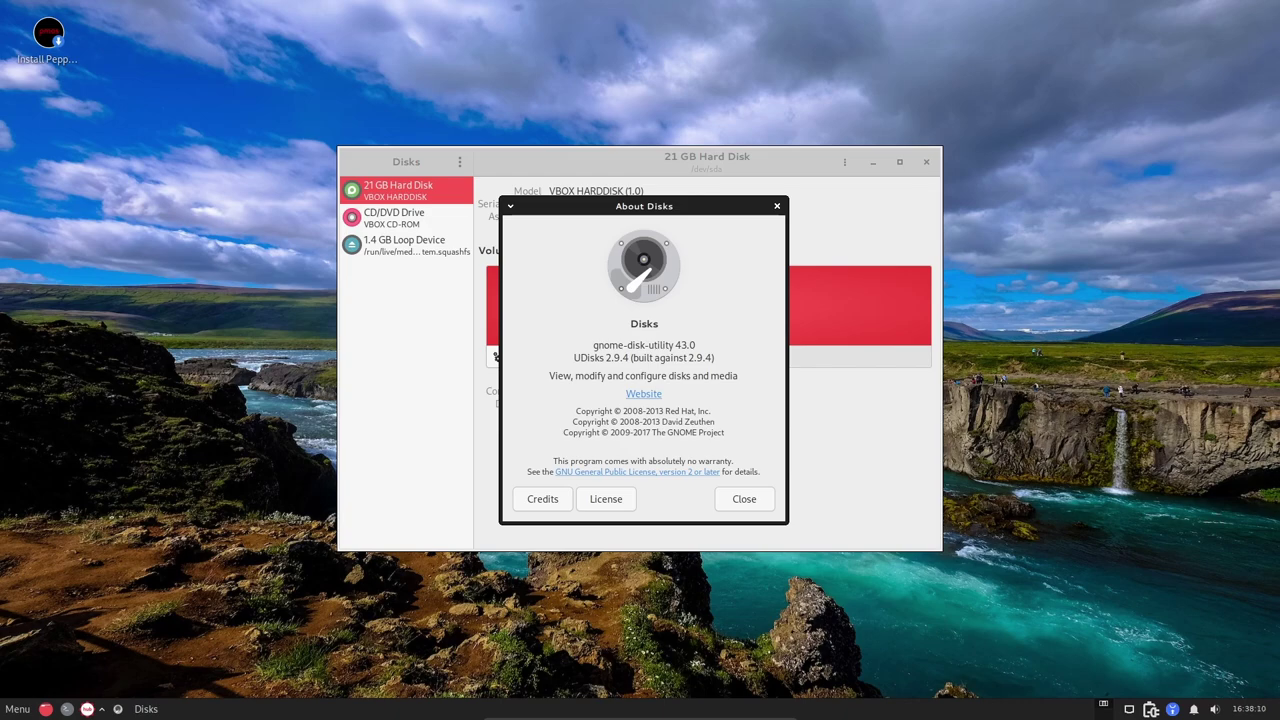
key("Return")
key("ctrl+q")
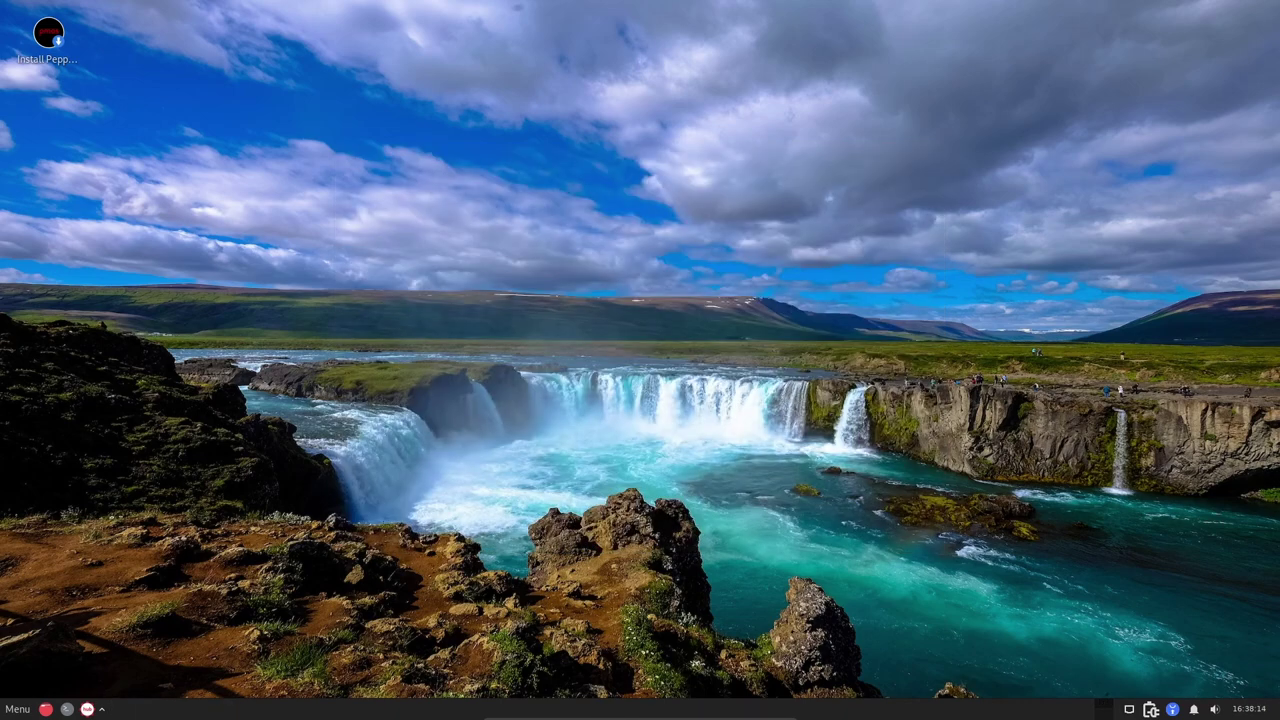
- Open Mail Reader from the full applications list, check the preferred mail reader choices, and cancel the selection
key("super")
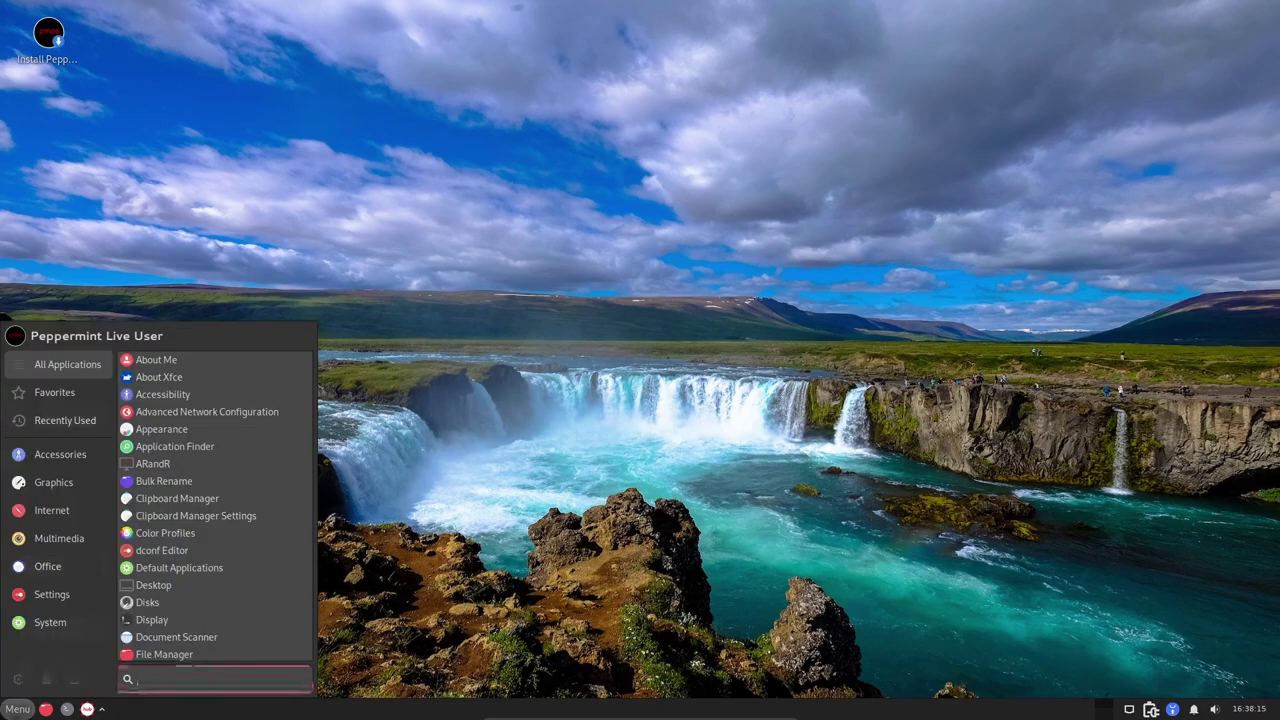
scroll(215, 477, "down", 3)
scroll(215, 477, "down", 4)
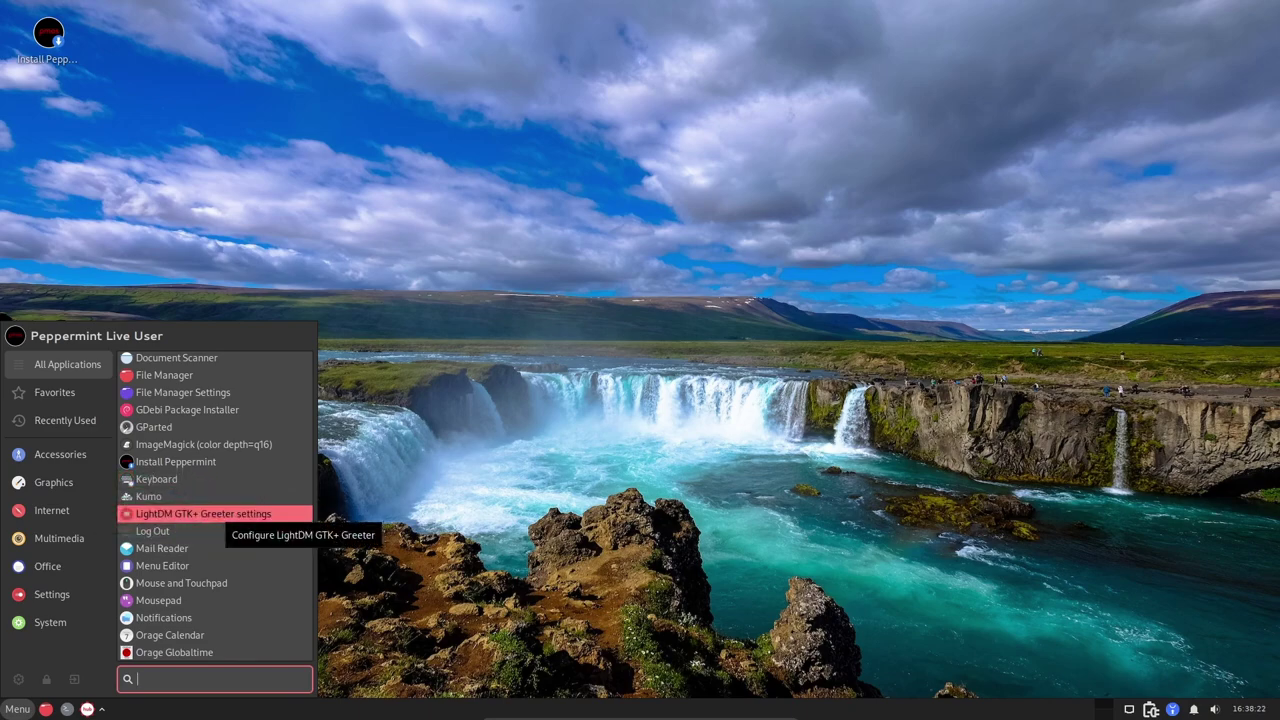
scroll(215, 520, "down", 1)
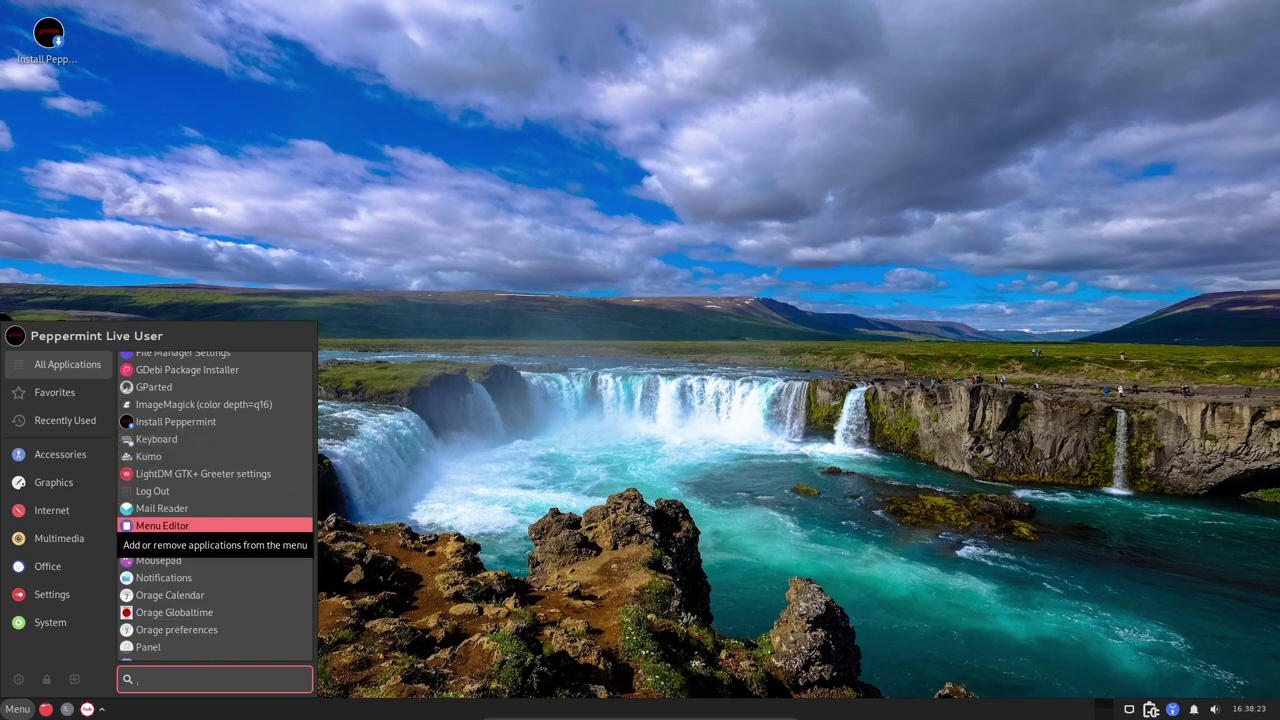
left_click(165, 508)
left_click(650, 358)
left_click(650, 358)
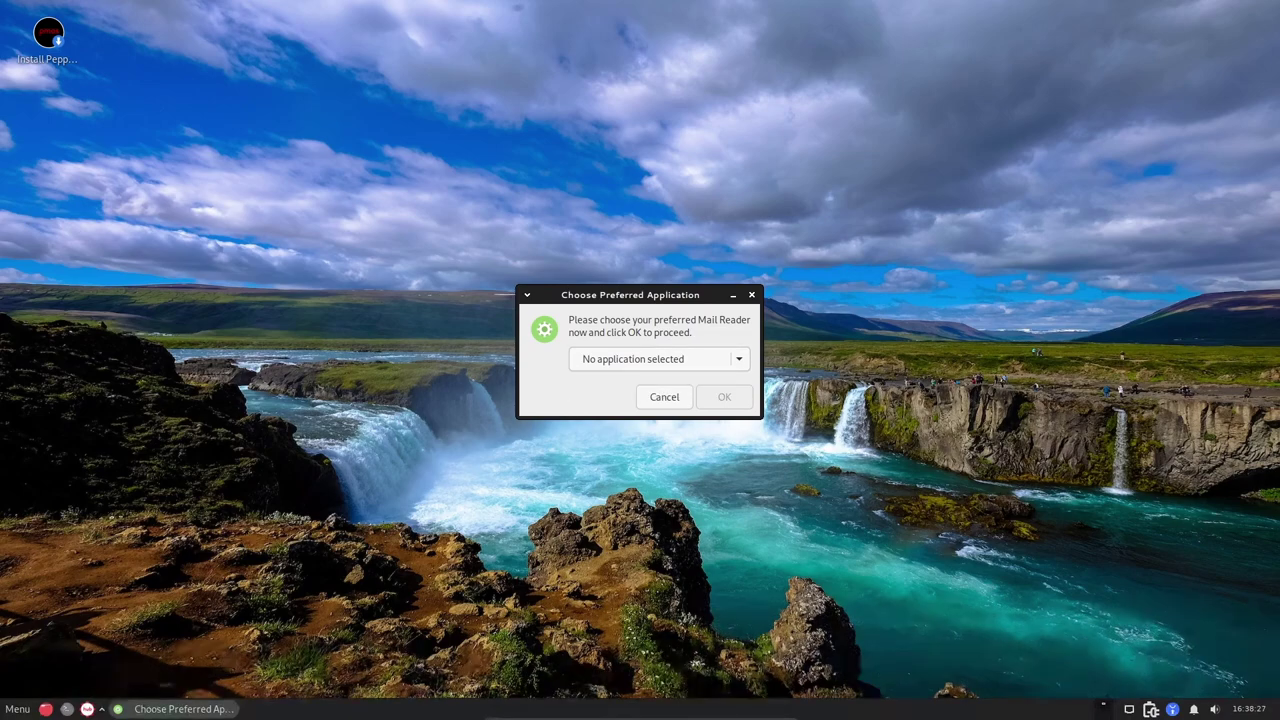
left_click(664, 397)
- Open the Mouse and Touchpad settings from the full applications list
left_click(18, 708)
key("Down")
key("Down")
key("Down")
key("Down")
key("Down")
key("Down")
key("Down")
key("Down")
key("Down")
key("Down")
key("Down")
key("Down")
key("Down")
key("Down")
key("Down")
key("Down")
key("Down")
key("Down")
key("Down")
key("Down")
key("Down")
key("Down")
key("Down")
key("Down")
key("Down")
key("Down")
key("Down")
key("Down")
key("Down")
key("Down")
key("Down")
key("Down")
key("Down")
key("Down")
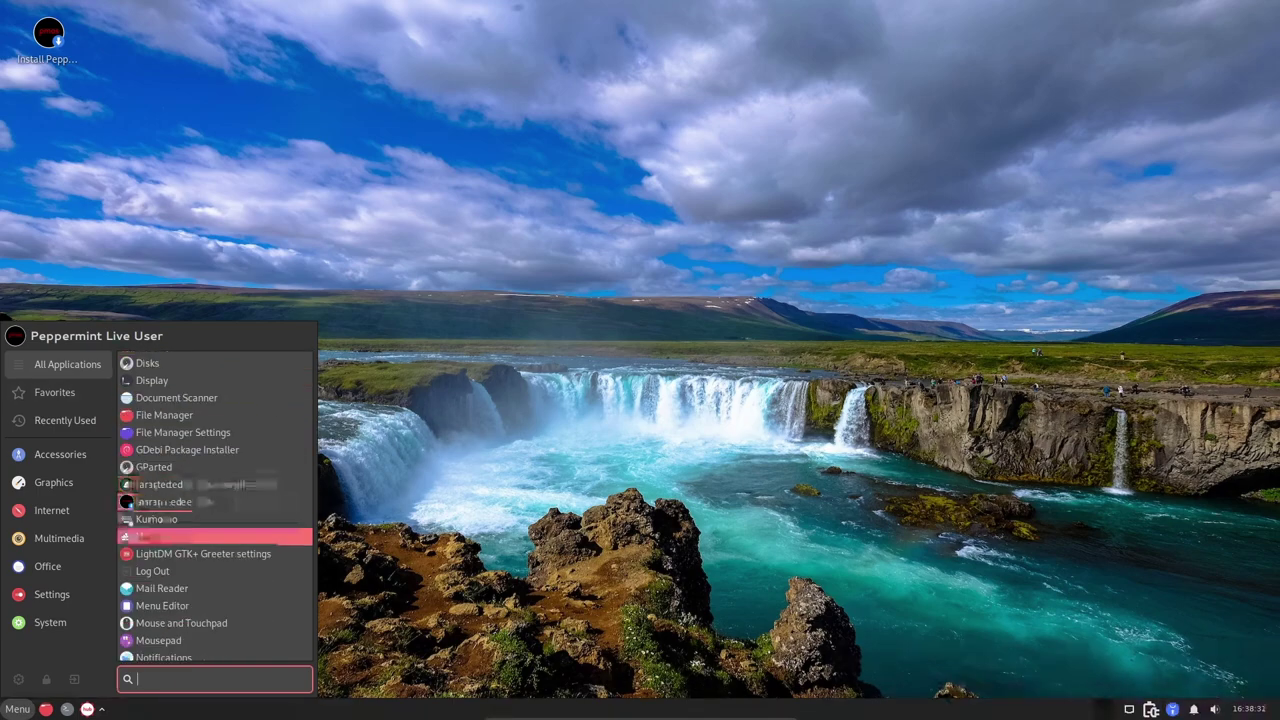
key("Up")
key("Up")
key("Up")
key("Up")
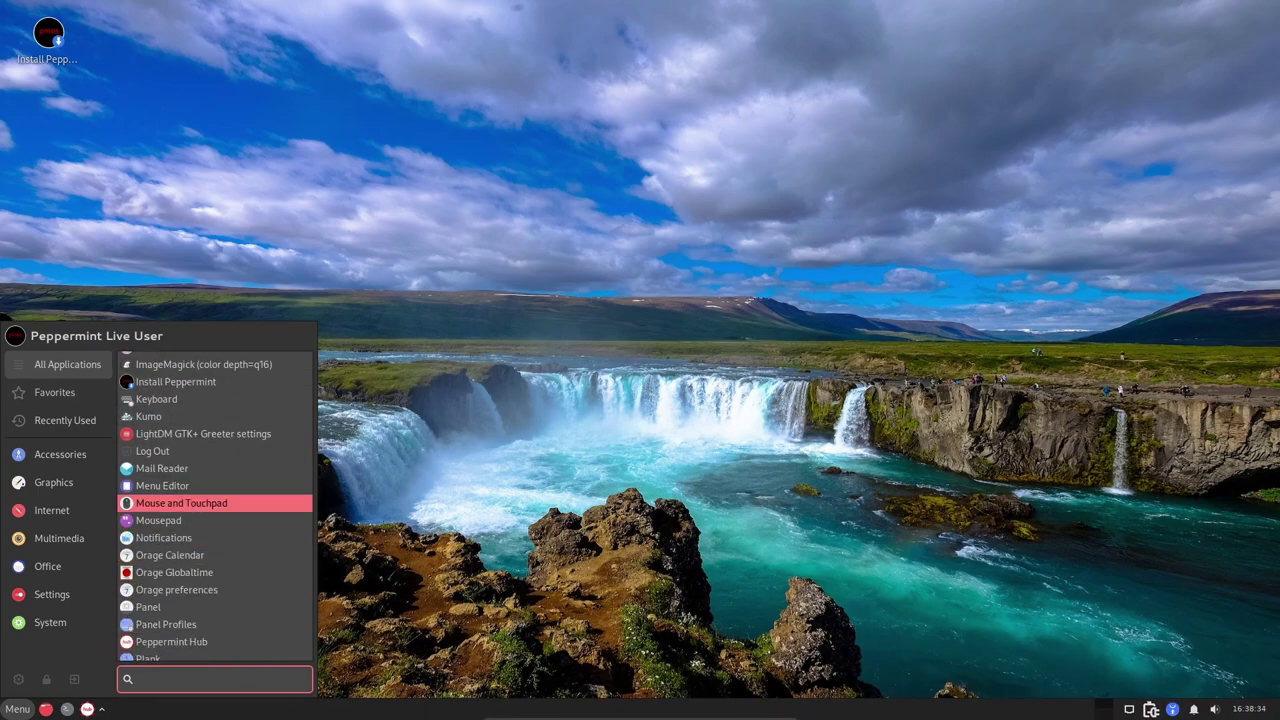
key("Return")
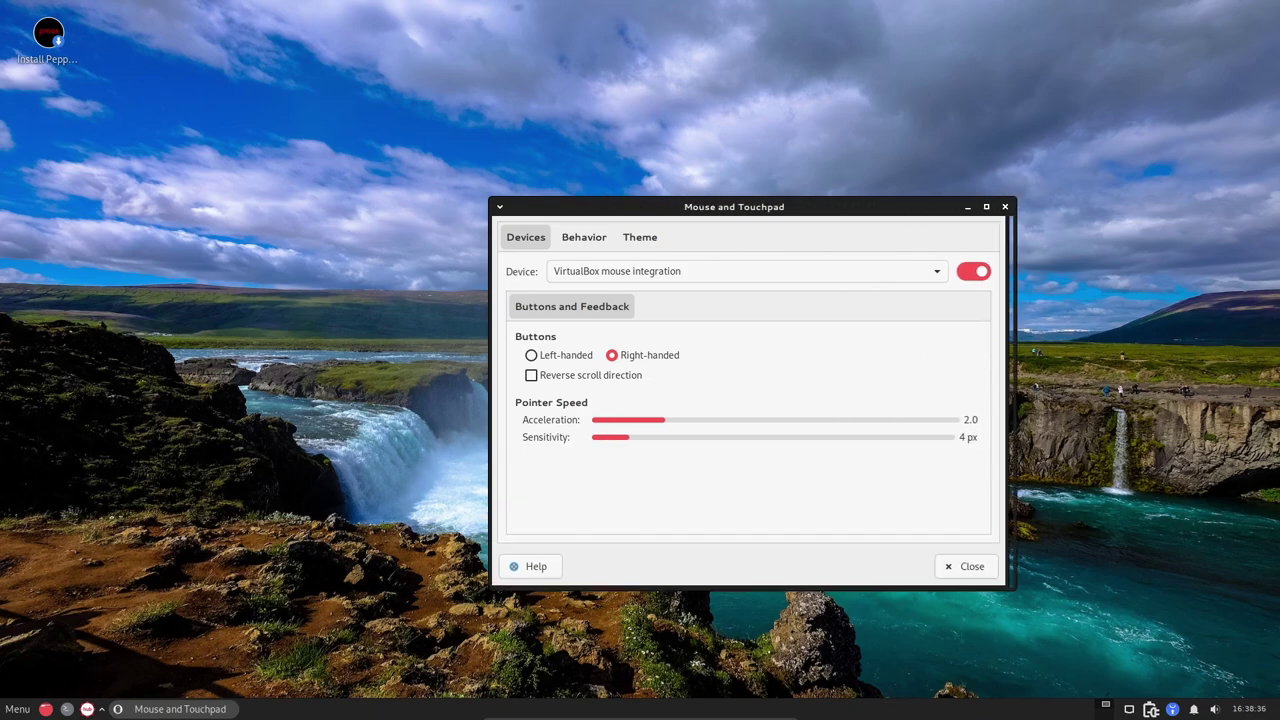
- Review the Behavior, Theme and Devices pages, preview the Adwaita cursor theme, reselect Default, and close the Mouse and Touchpad settings
key("ctrl+Page_Down")
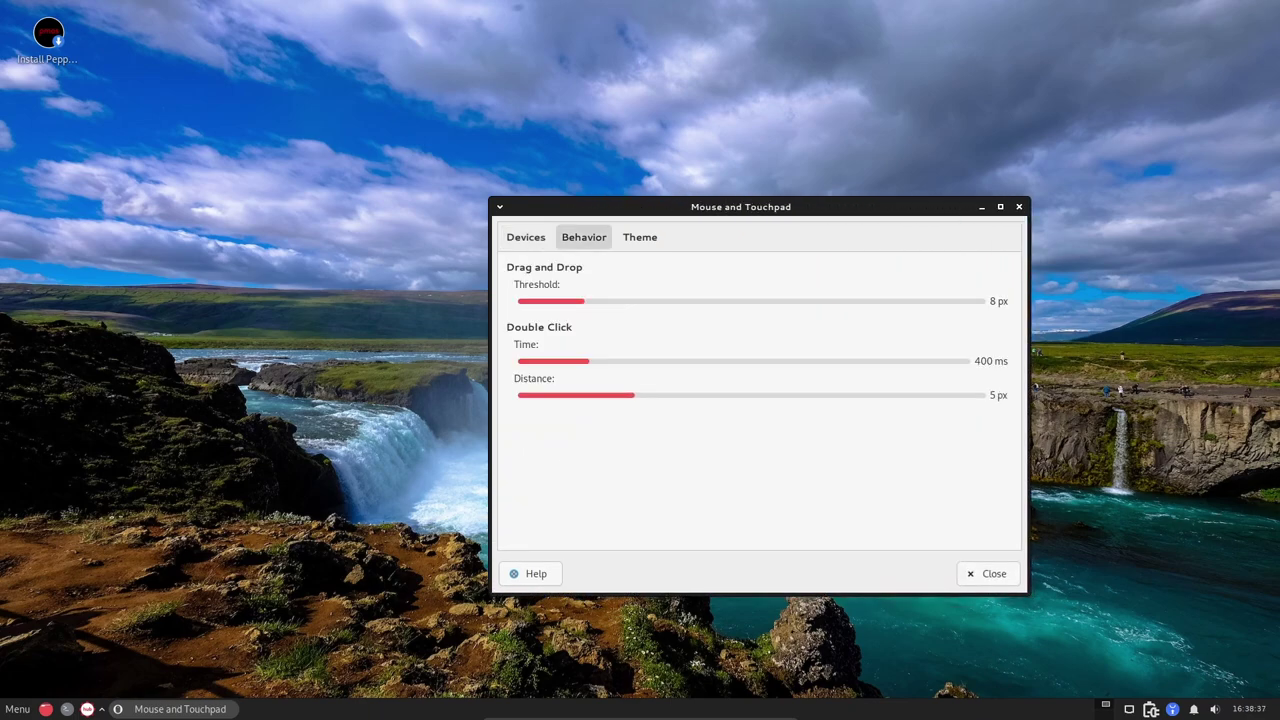
key("ctrl+Page_Down")
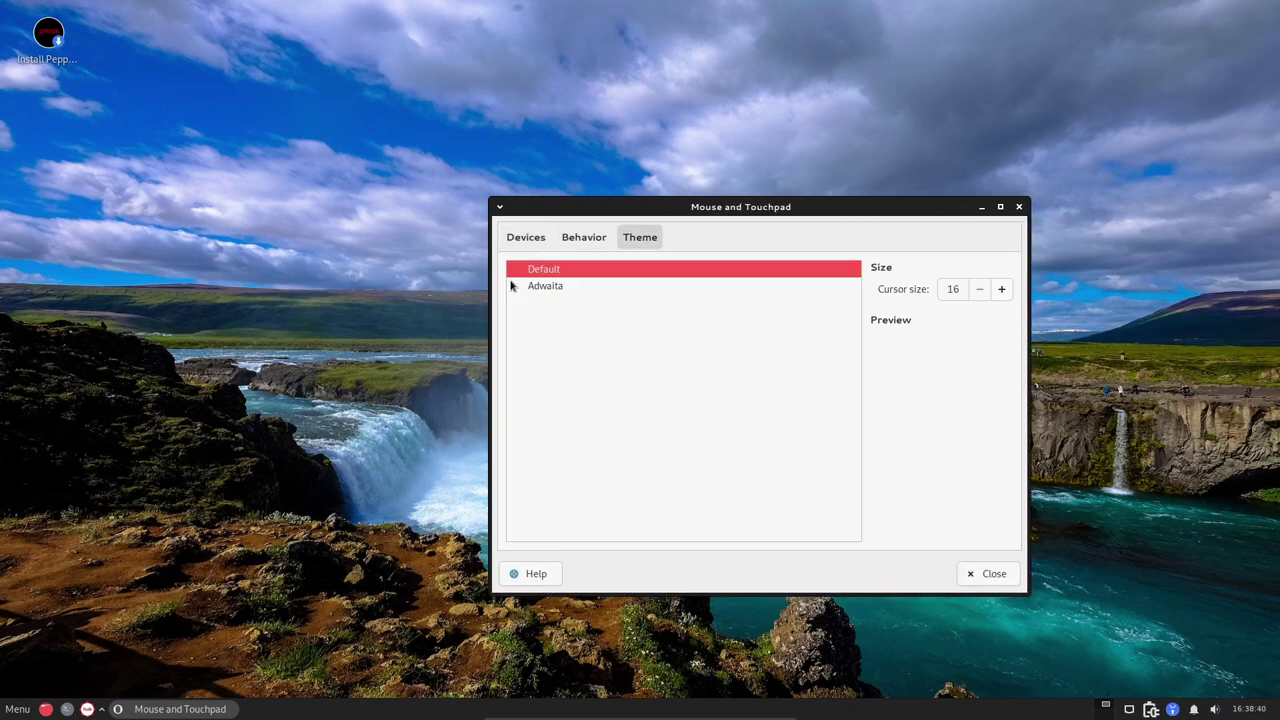
left_click(511, 286)
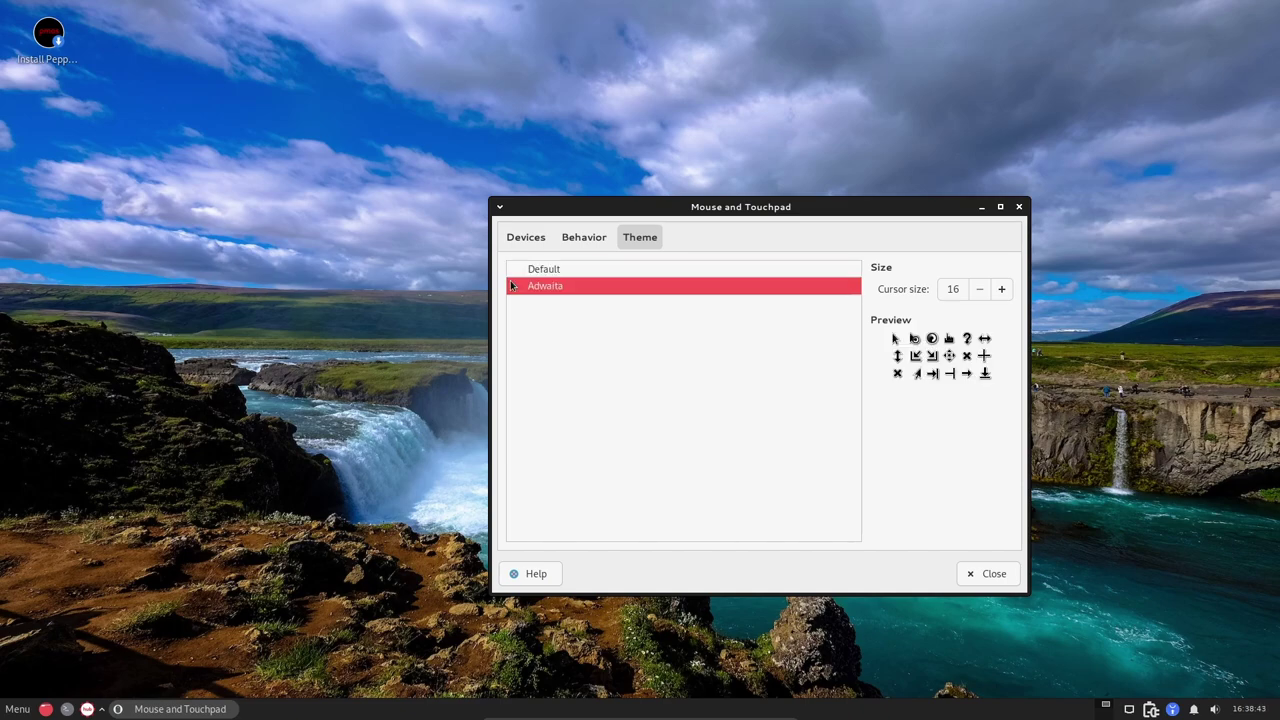
key("Up")
key("ctrl+Page_Down")
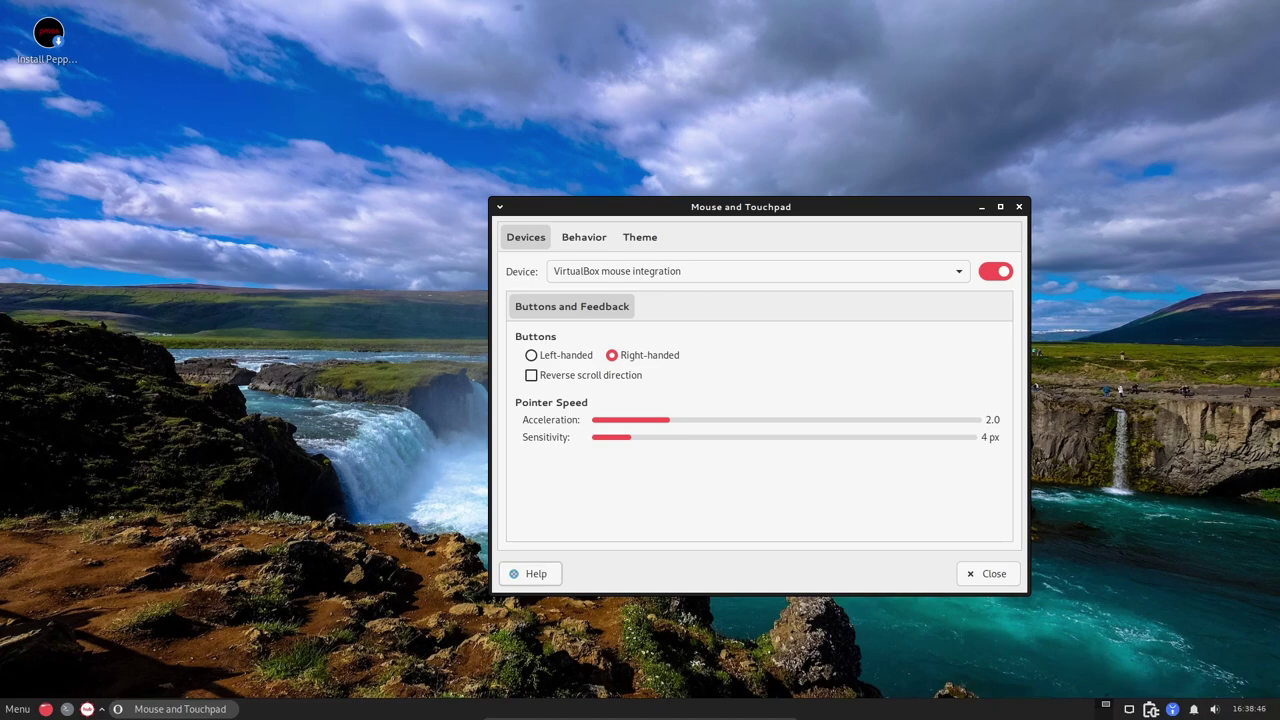
key("Escape")
- Open the Window Manager settings from the full applications list
key("super")
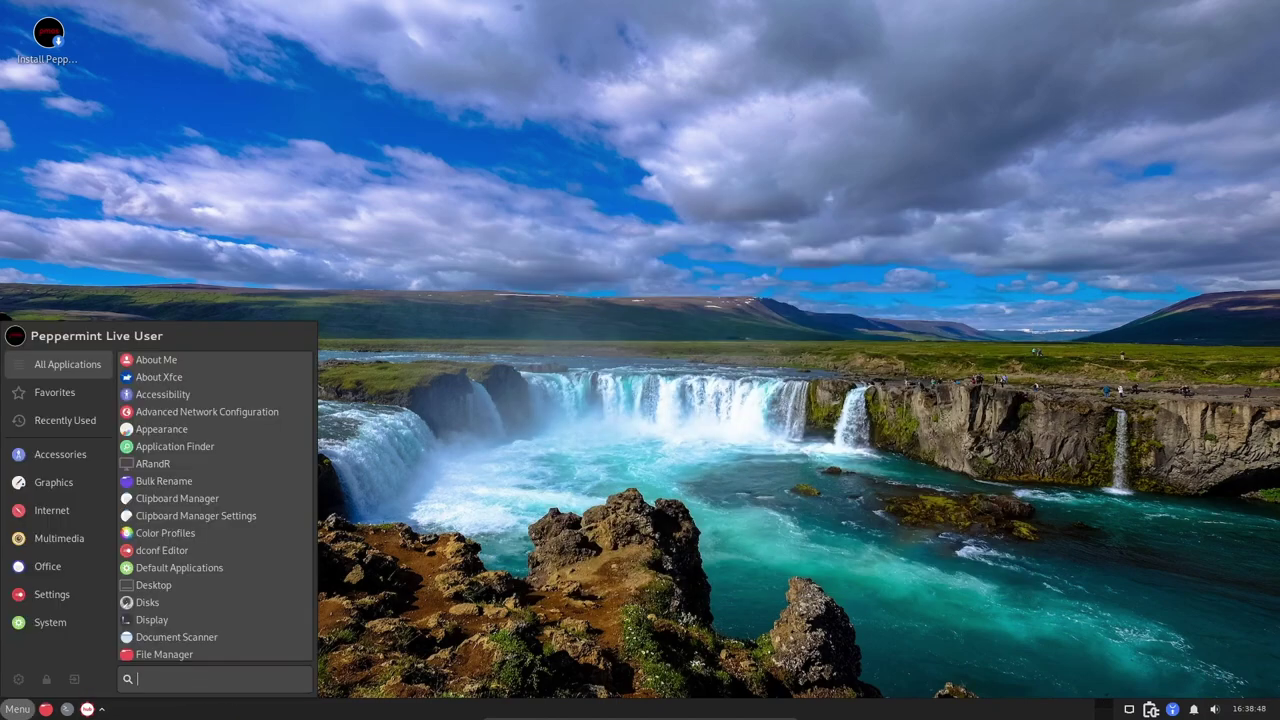
key("Down")
key("Down")
key("Down")
key("Down")
key("Down")
key("Down")
key("Down")
key("Down")
key("Down")
key("Down")
key("Down")
key("Down")
key("Down")
key("Down")
key("Down")
key("Down")
key("Down")
key("Down")
key("Down")
key("Down")
key("Down")
key("Down")
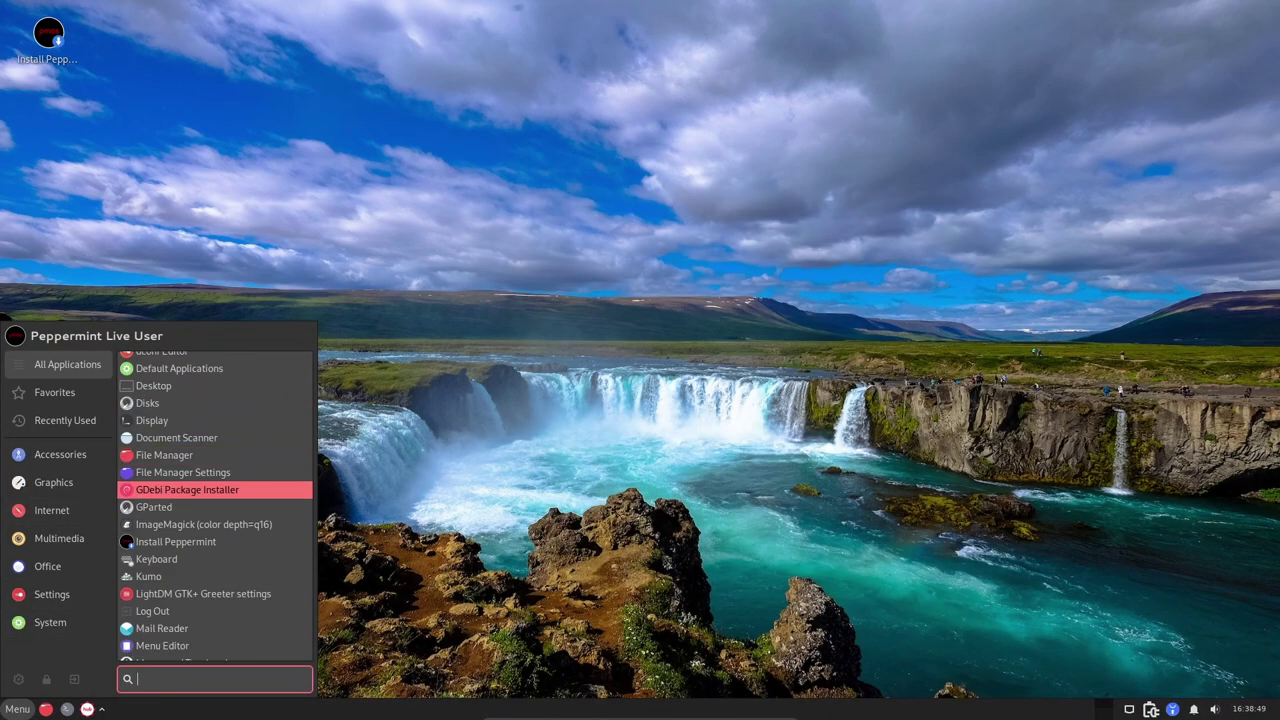
key("Up")
key("Up")
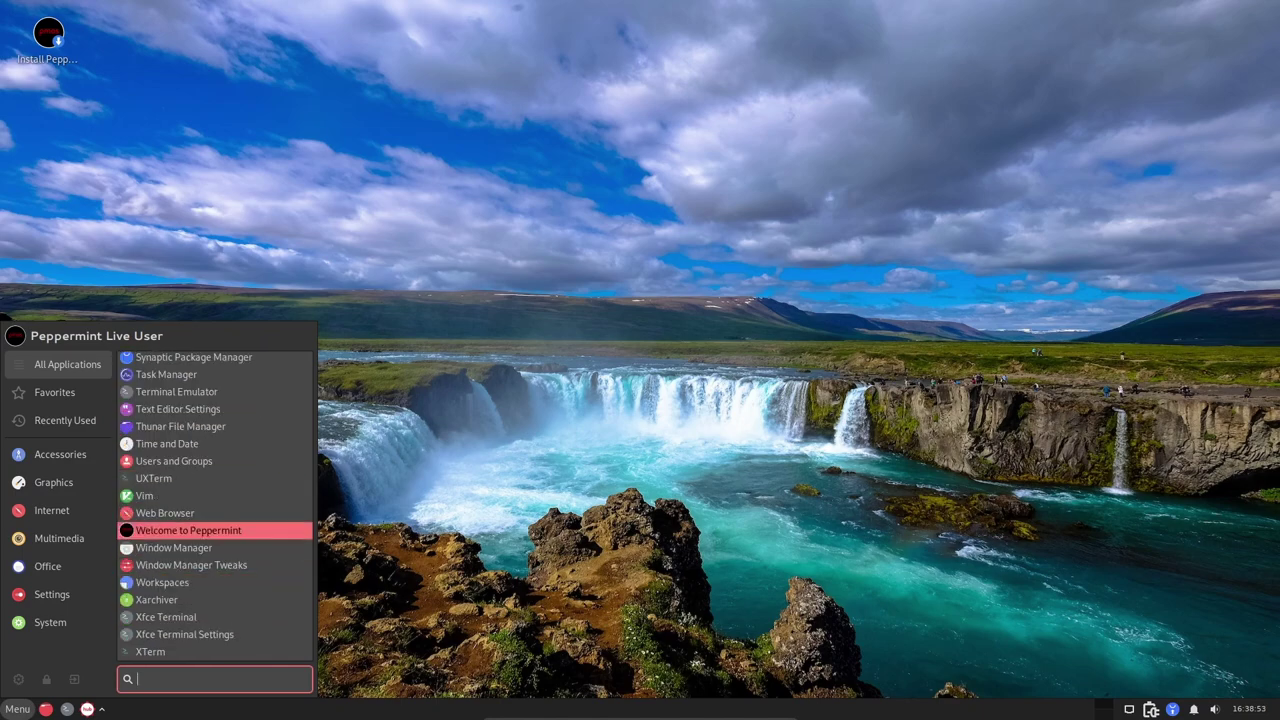
key("Down")
key("Return")
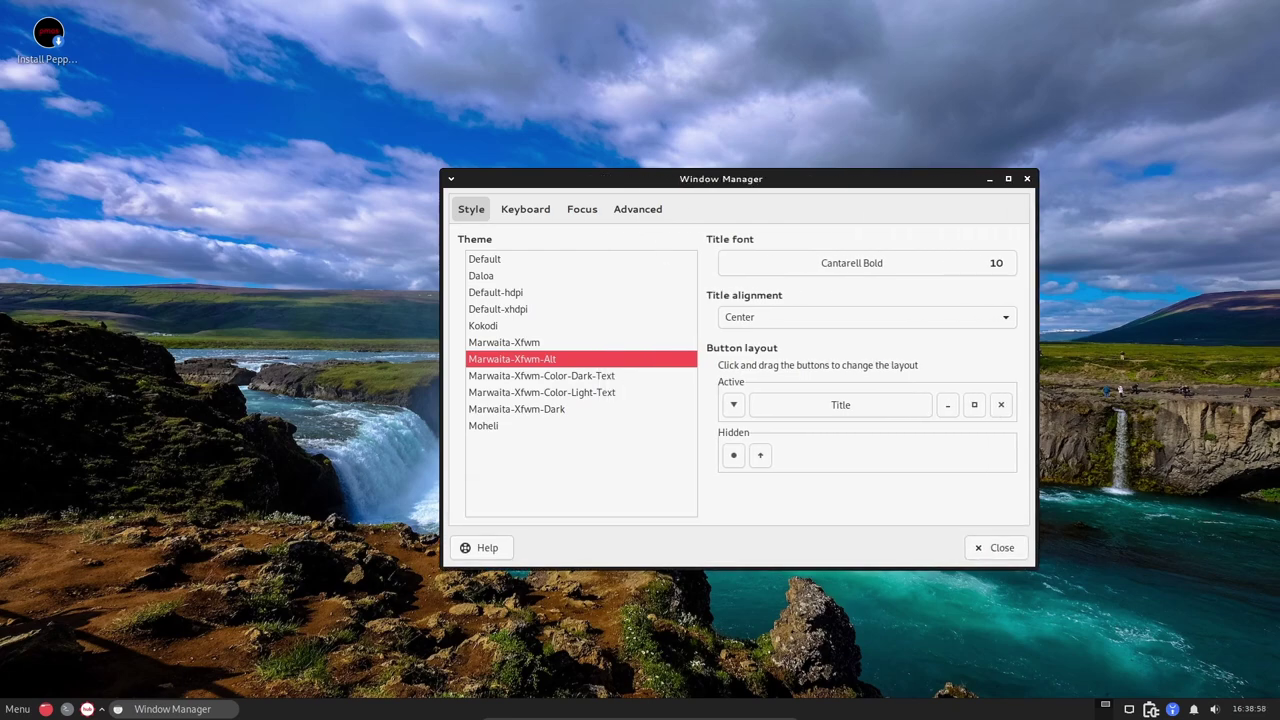
- Preview the window themes Daloa, Default-hdpi, Default-xhdpi and Kokodi, plus Marwaita-Xfwm and its Alt, Color-Dark-Text and Color-Light-Text variants
left_click(481, 275)
left_click(495, 292)
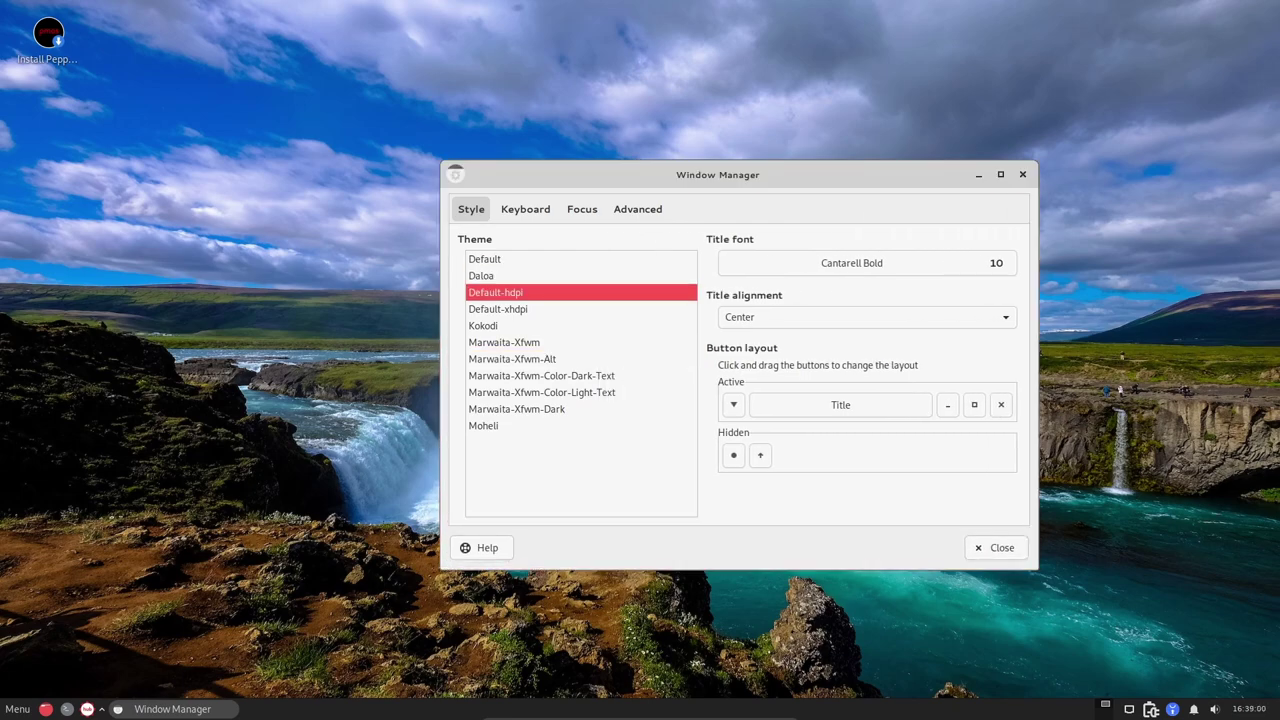
left_click(498, 309)
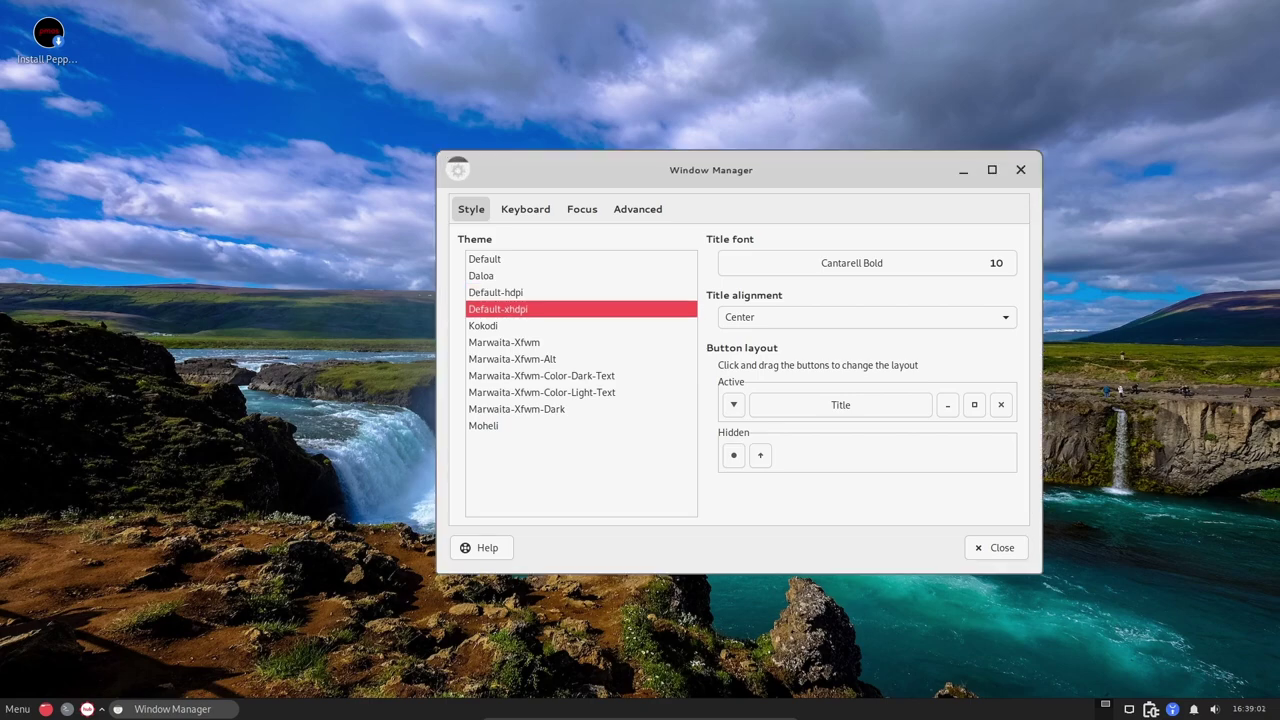
left_click(483, 325)
left_click(504, 342)
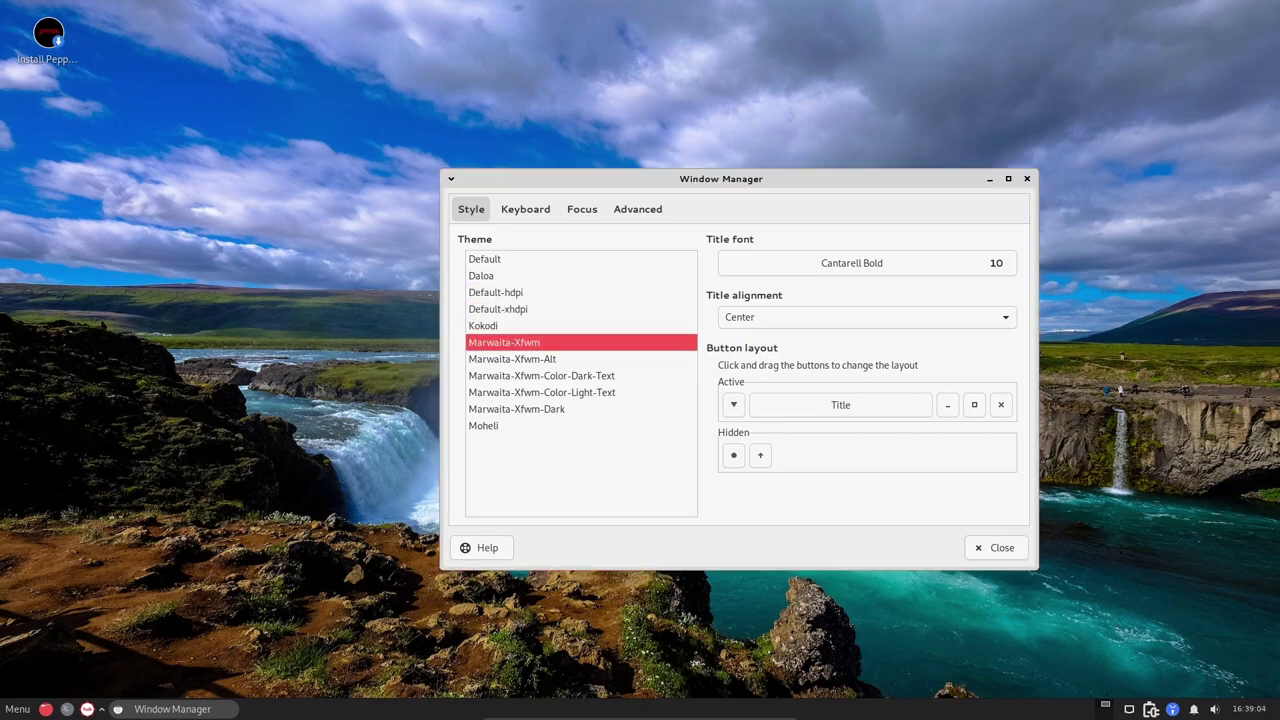
left_click(512, 358)
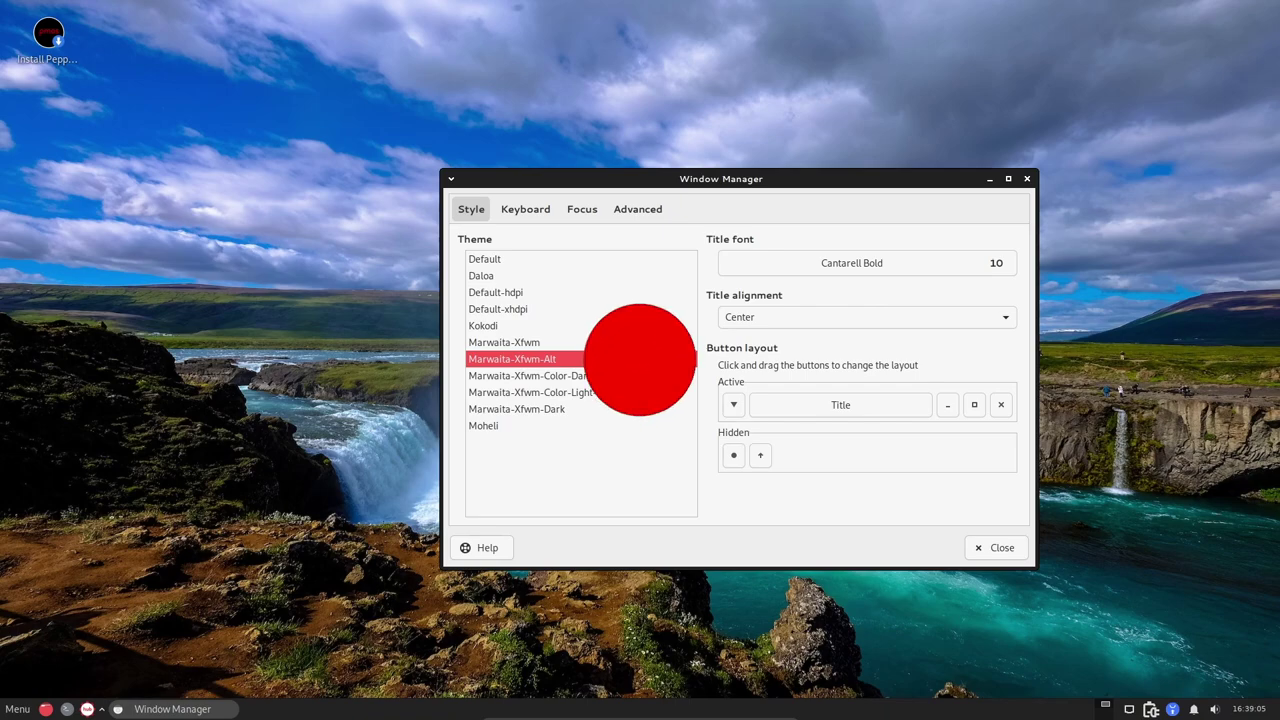
left_click(541, 375)
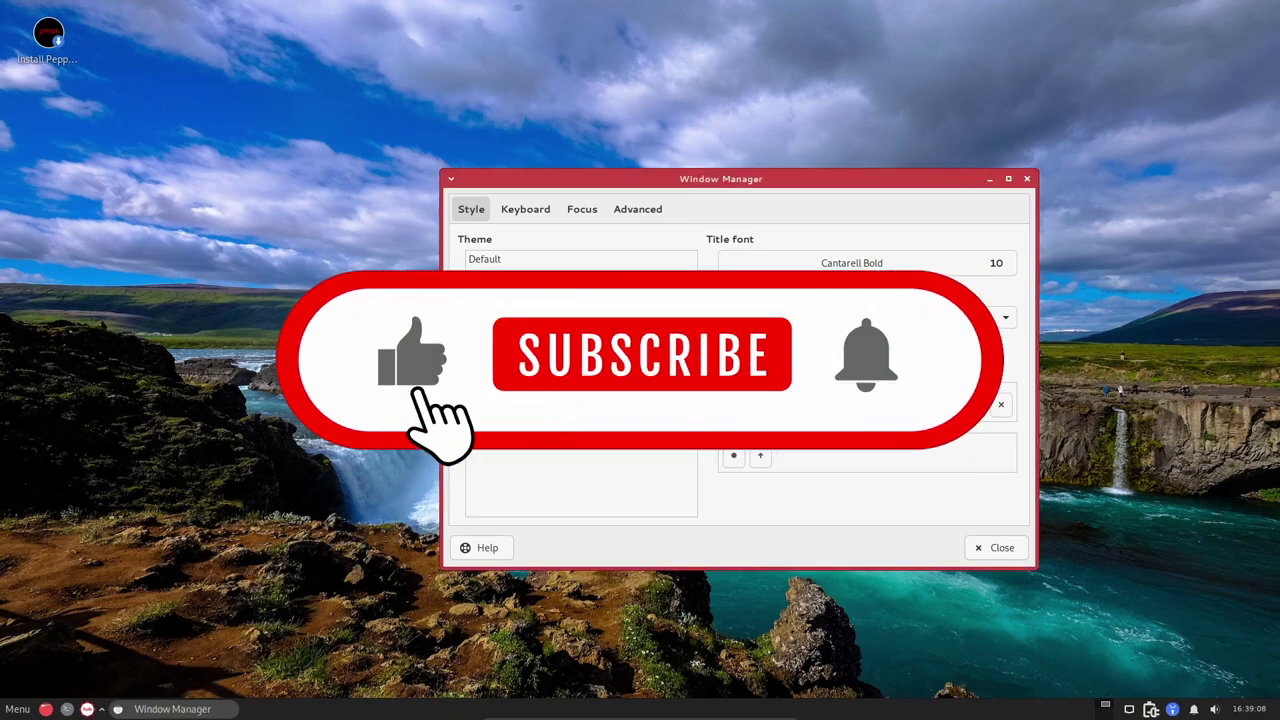
left_click(541, 391)
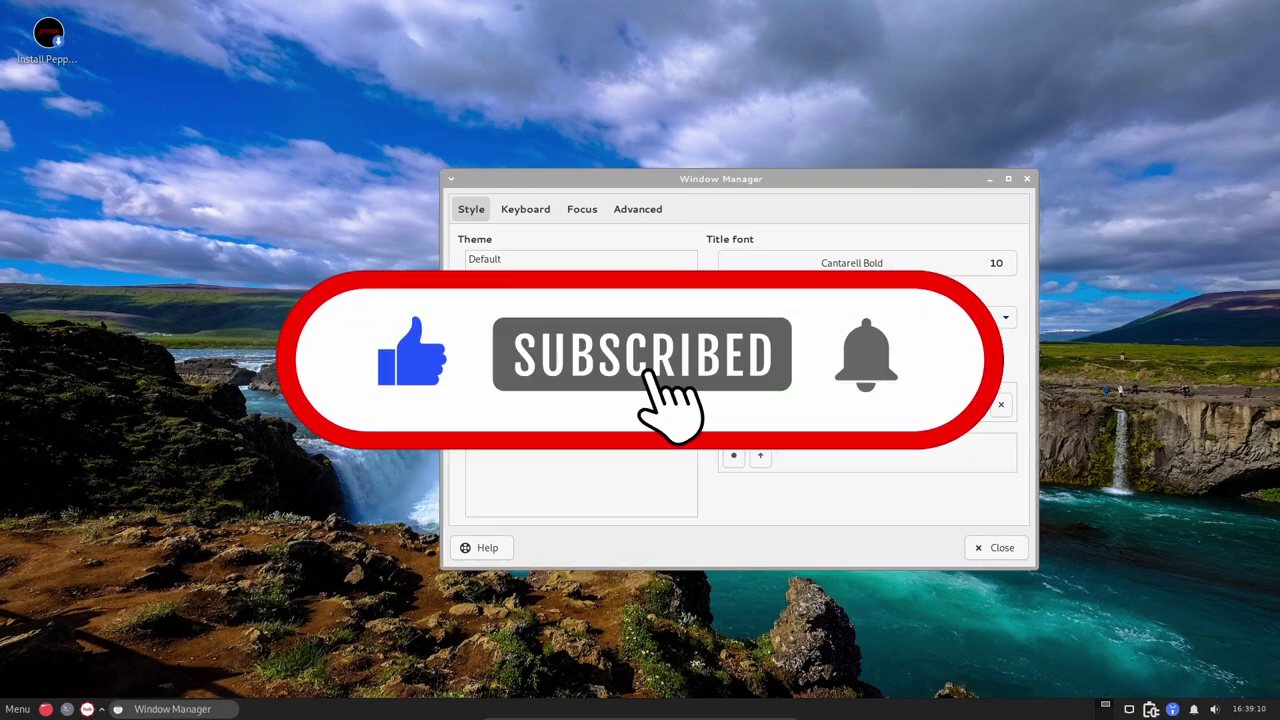
- Review the Keyboard, Focus and Advanced pages of the Window Manager settings, and return to the Style page
left_click(525, 209)
key("ctrl+Page_Down")
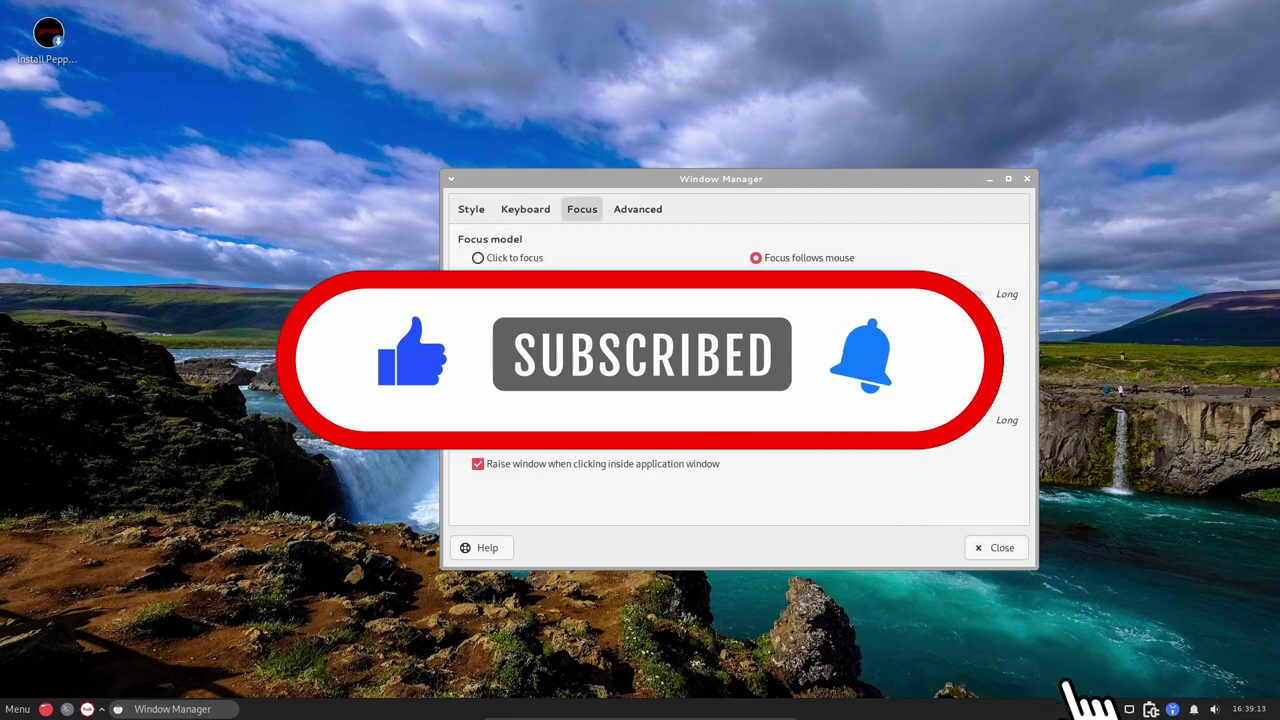
key("ctrl+Page_Down")
key("ctrl+Page_Down")
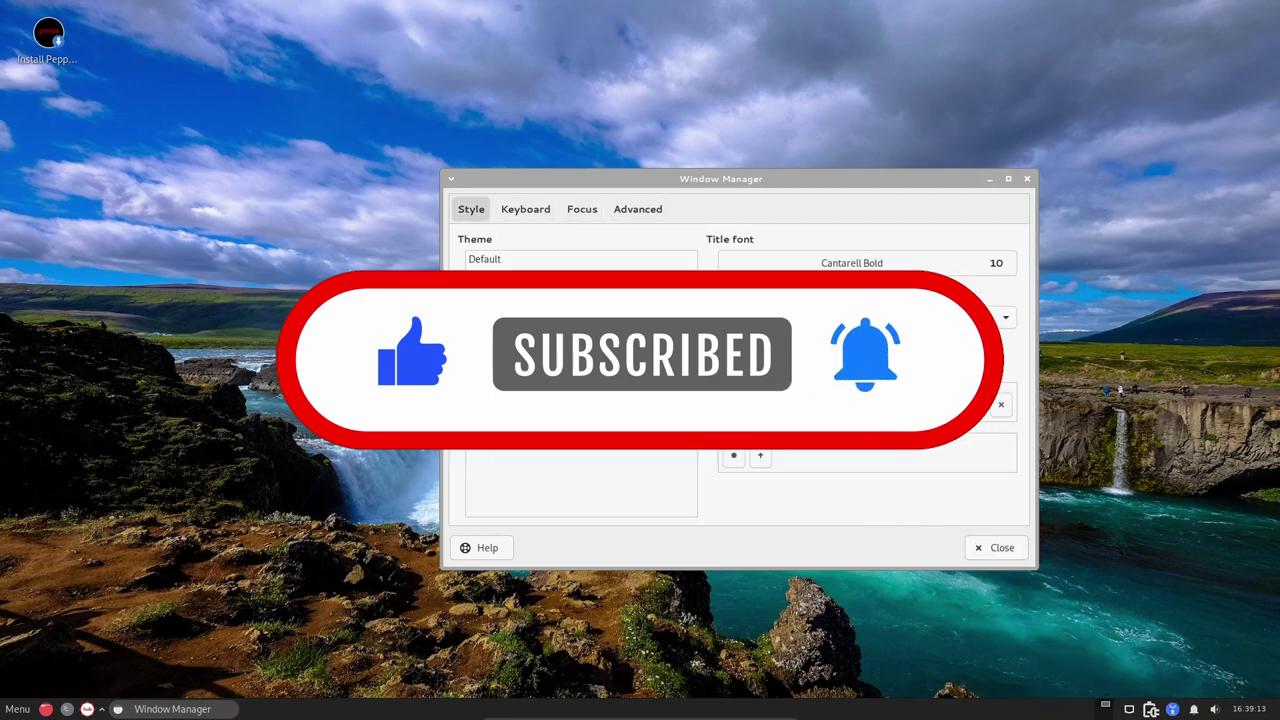
- Reselect the Marwaita-Xfwm-Alt window theme and close the Window Manager settings
key("Up")
key("Up")
key("alt+F4")
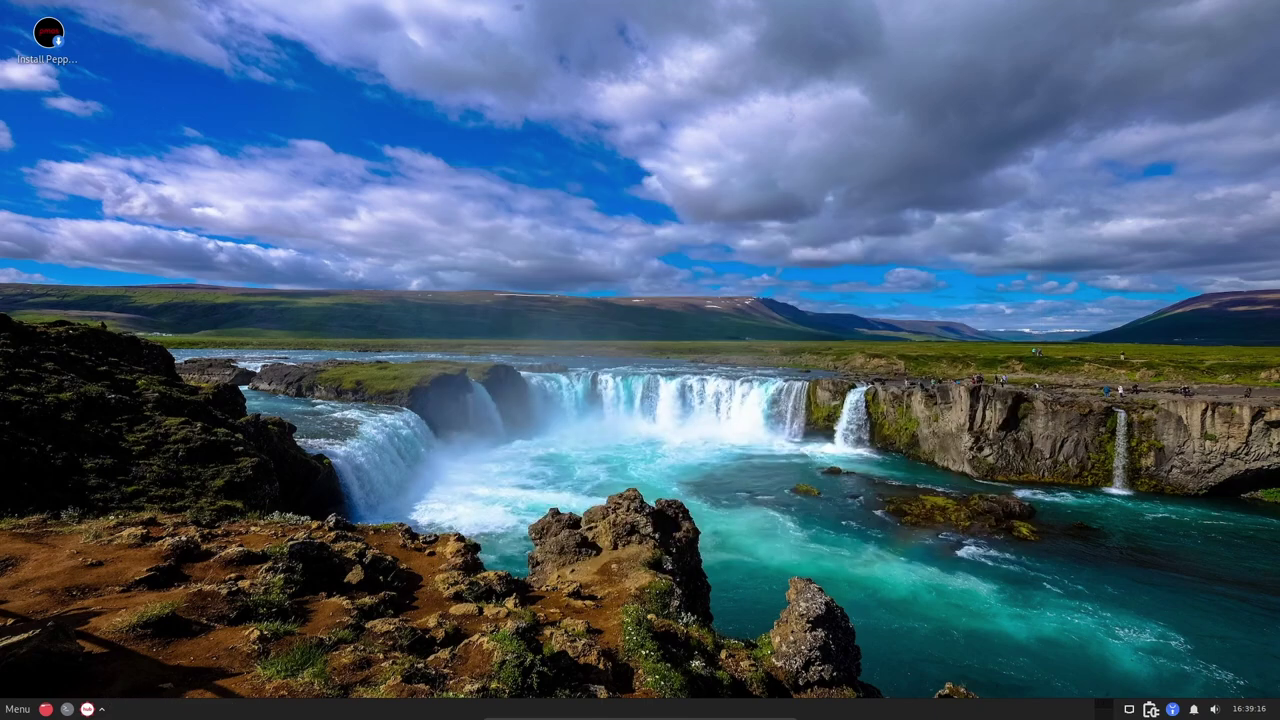
- View the home folder in the Thunar file manager, and close its window
key("super+e")
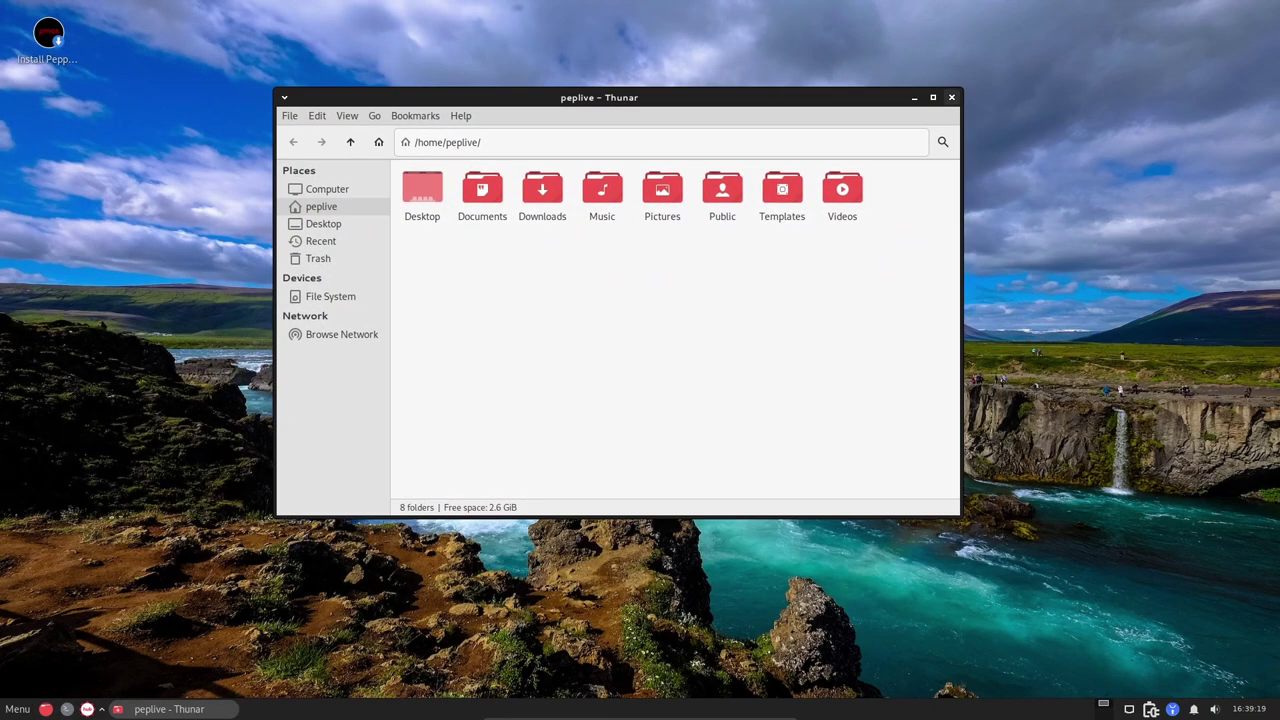
key("alt+F4")
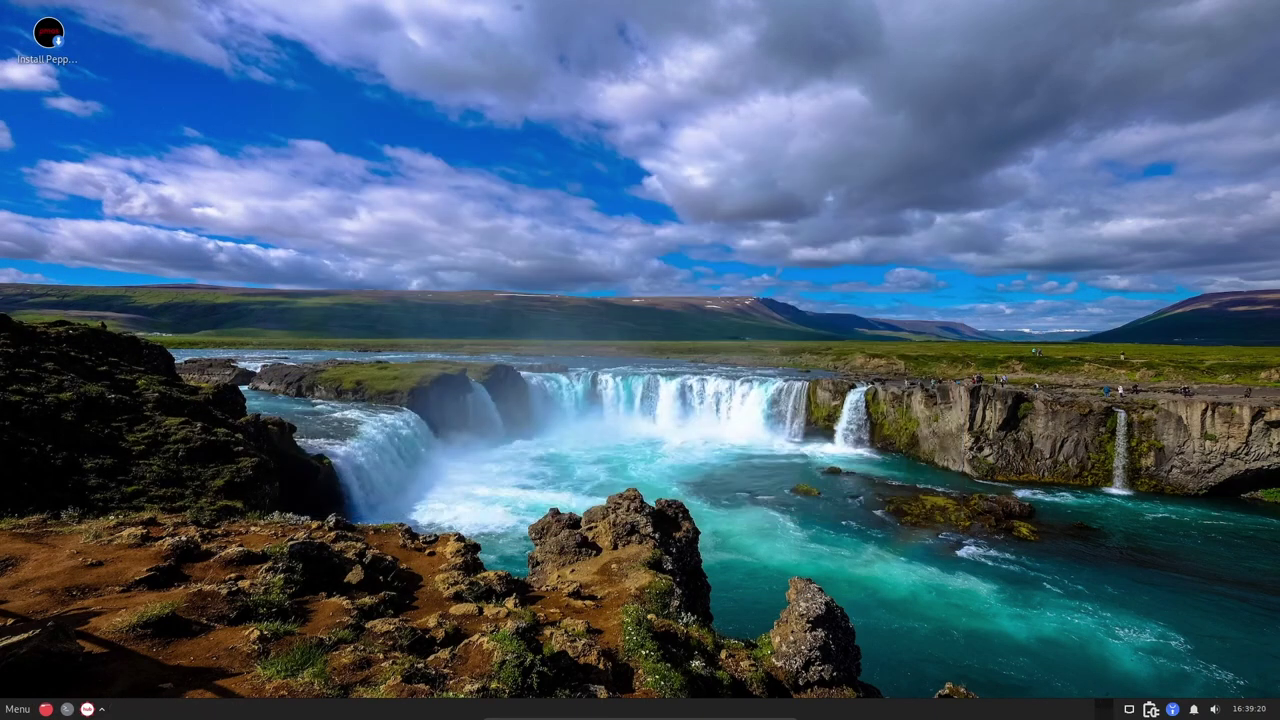